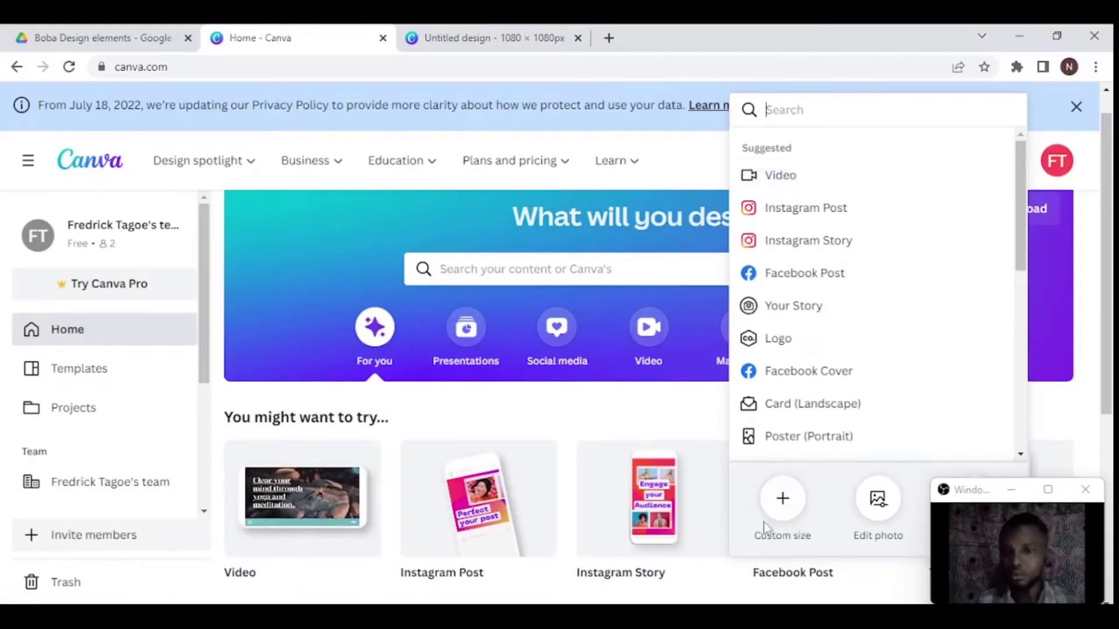
- Create a custom-size blank design of 1080 × 1080 px
{"action": "left_click", "coordinate": [706, 173]}
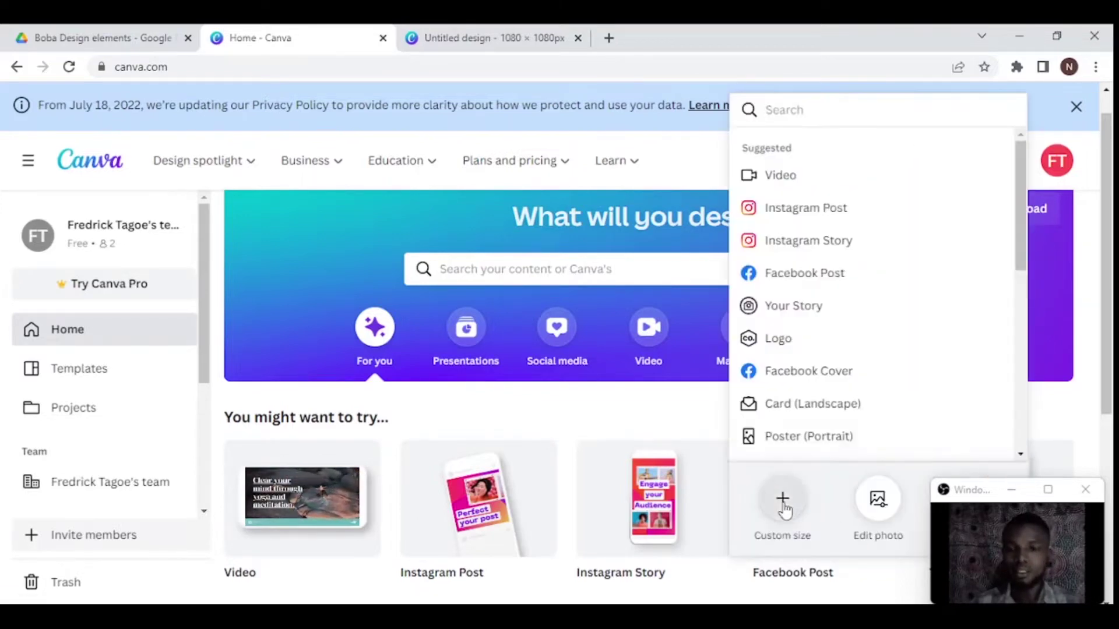
{"action": "left_click", "coordinate": [783, 502]}
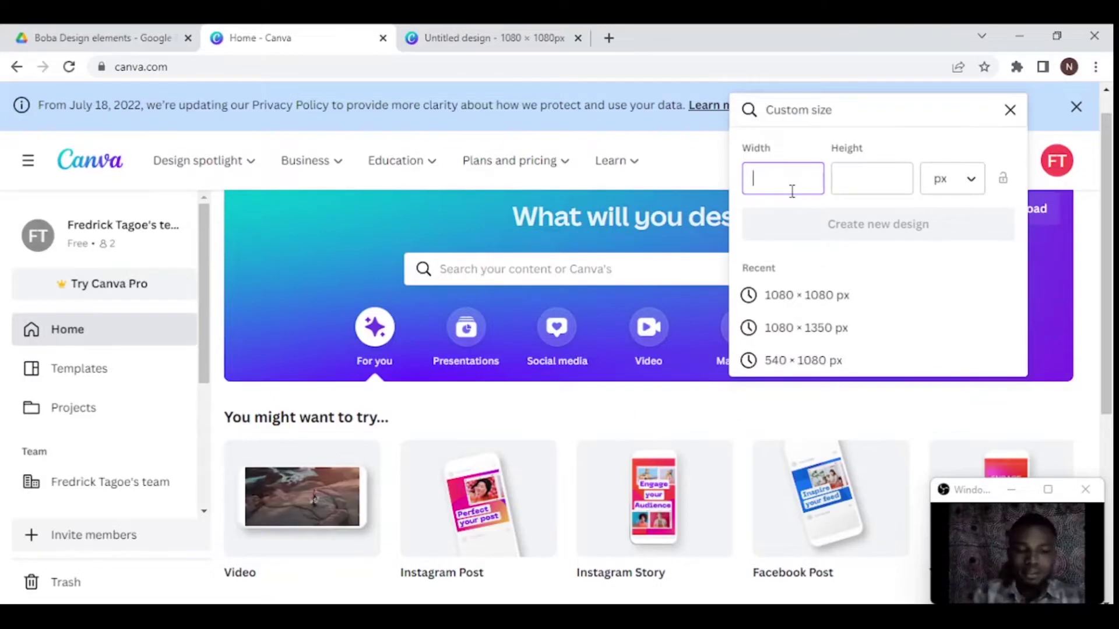
{"action": "type", "text": "1080"}
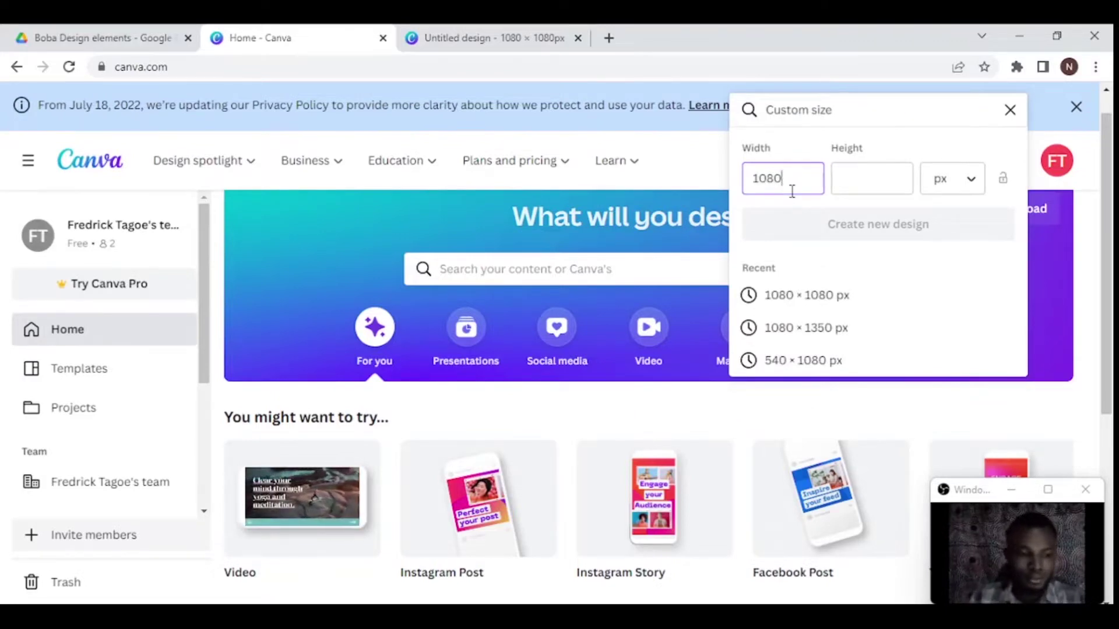
{"action": "key", "text": "Tab"}
{"action": "type", "text": "10"}
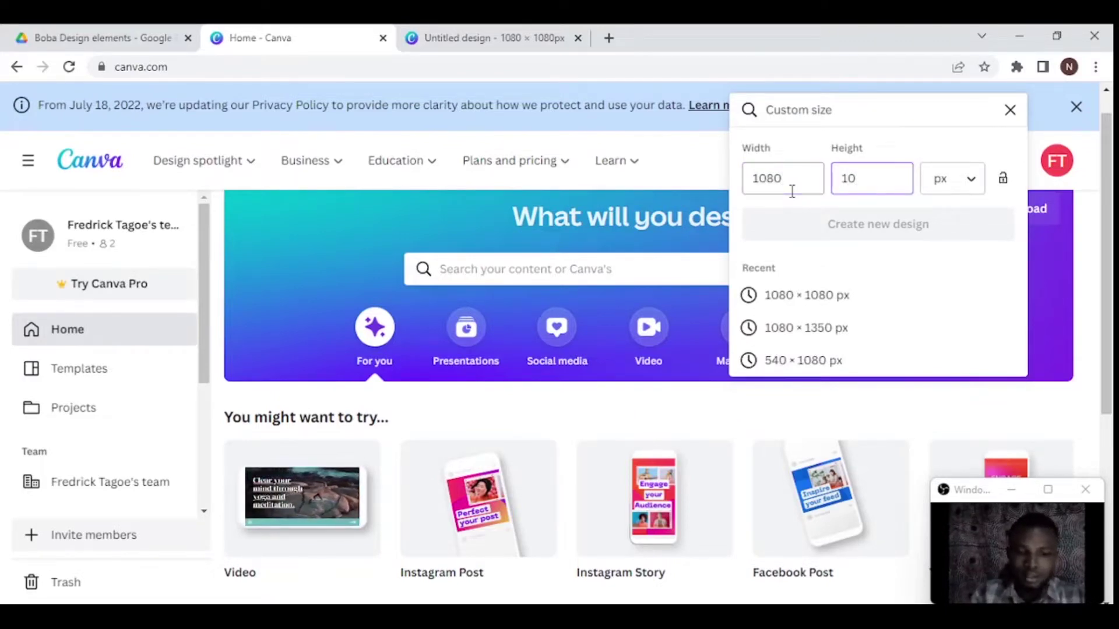
{"action": "type", "text": "80"}
{"action": "key", "text": "Return"}
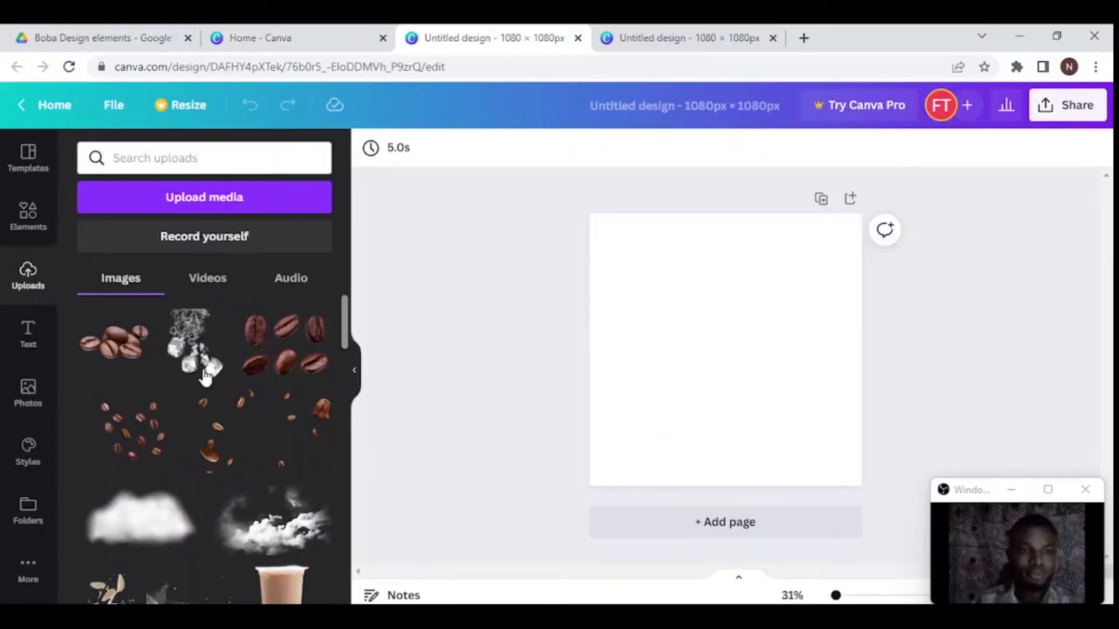
{"action": "scroll", "coordinate": [236, 471], "scroll_direction": "down", "scroll_amount": 3}
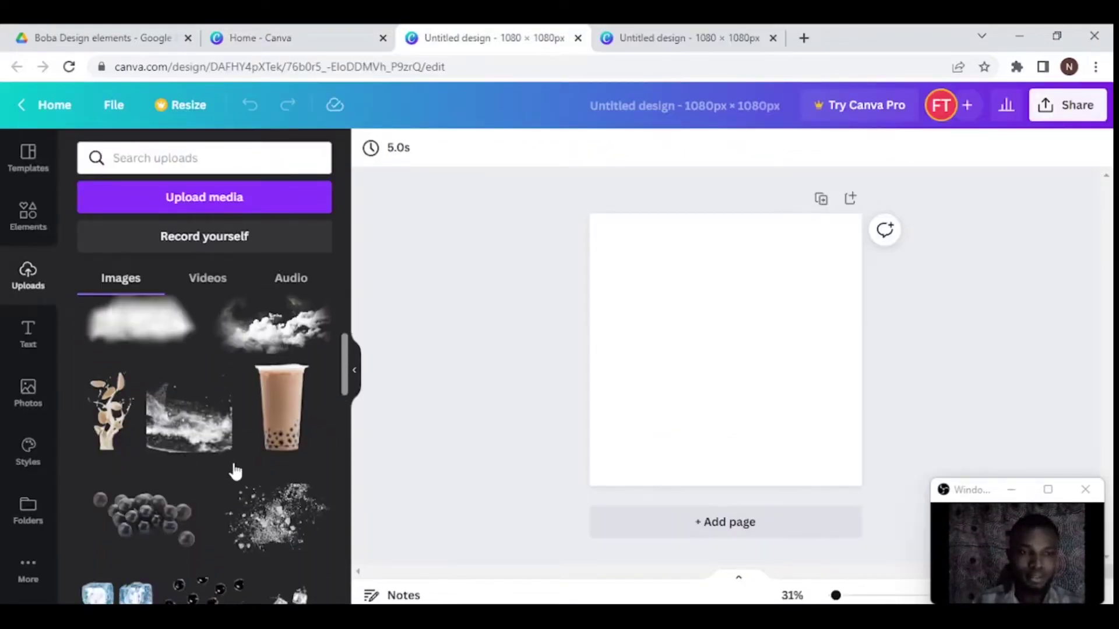
{"action": "scroll", "coordinate": [238, 457], "scroll_direction": "up", "scroll_amount": 3}
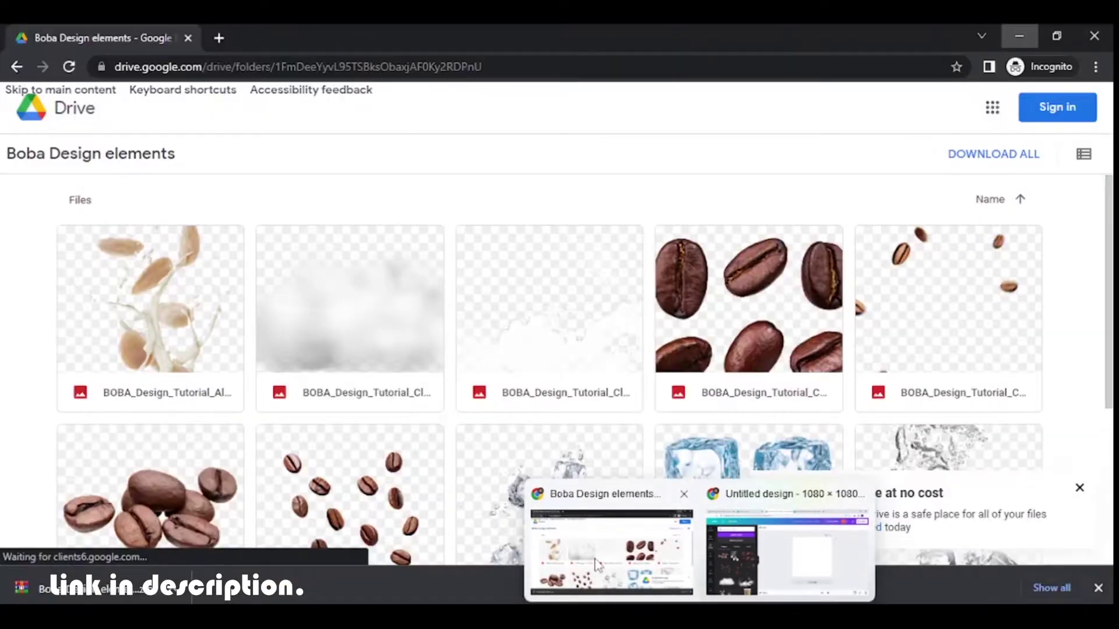
{"action": "left_click", "coordinate": [612, 542]}
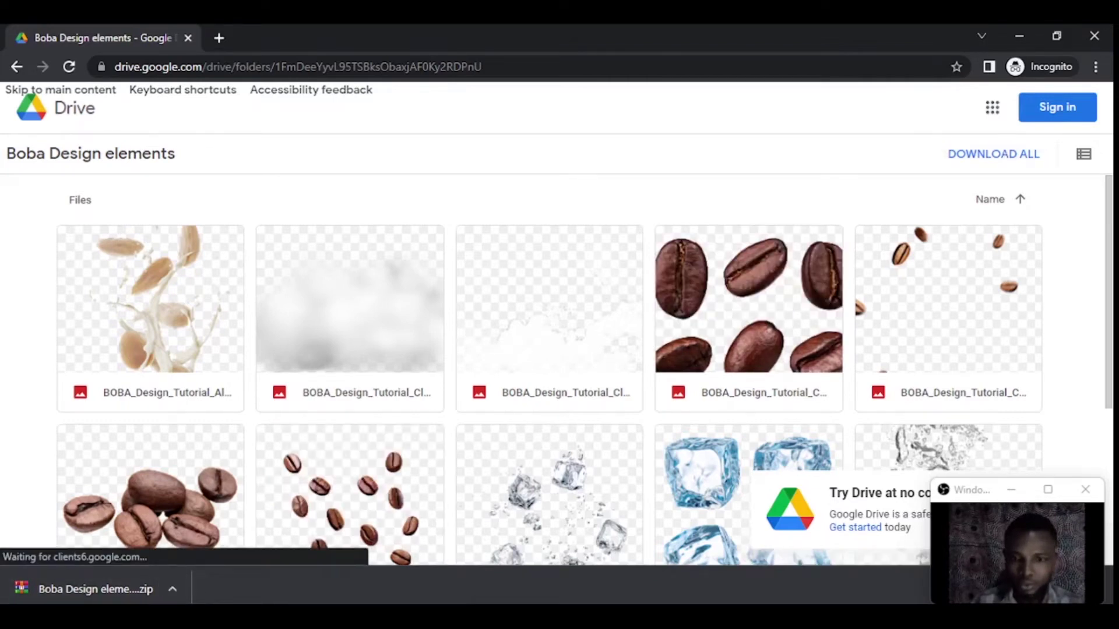
{"action": "mouse_move", "coordinate": [673, 521]}
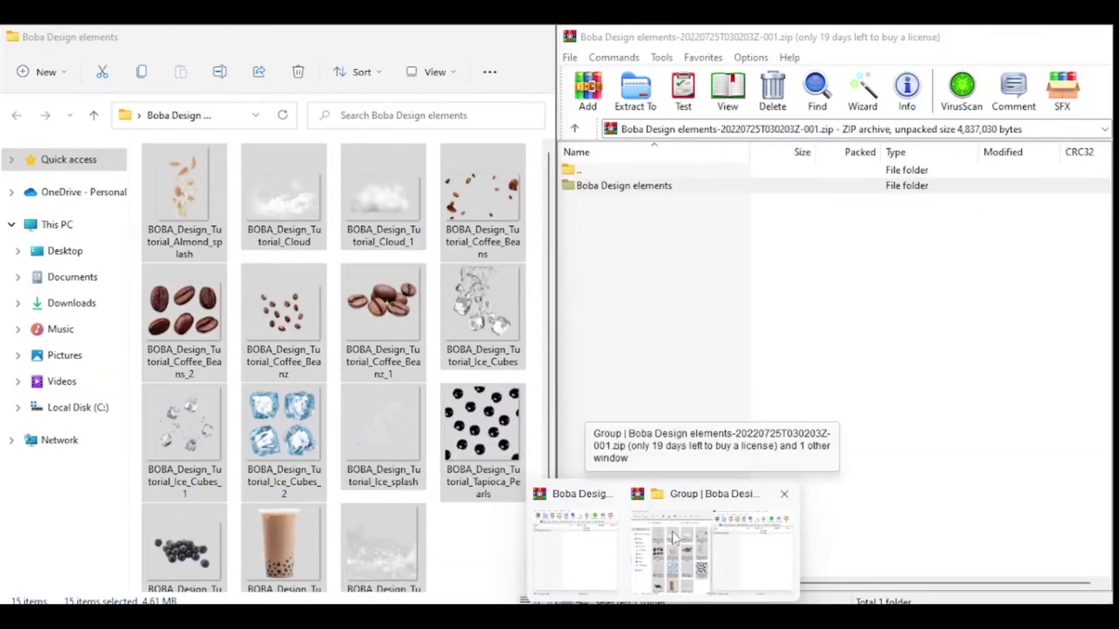
{"action": "left_click", "coordinate": [673, 525]}
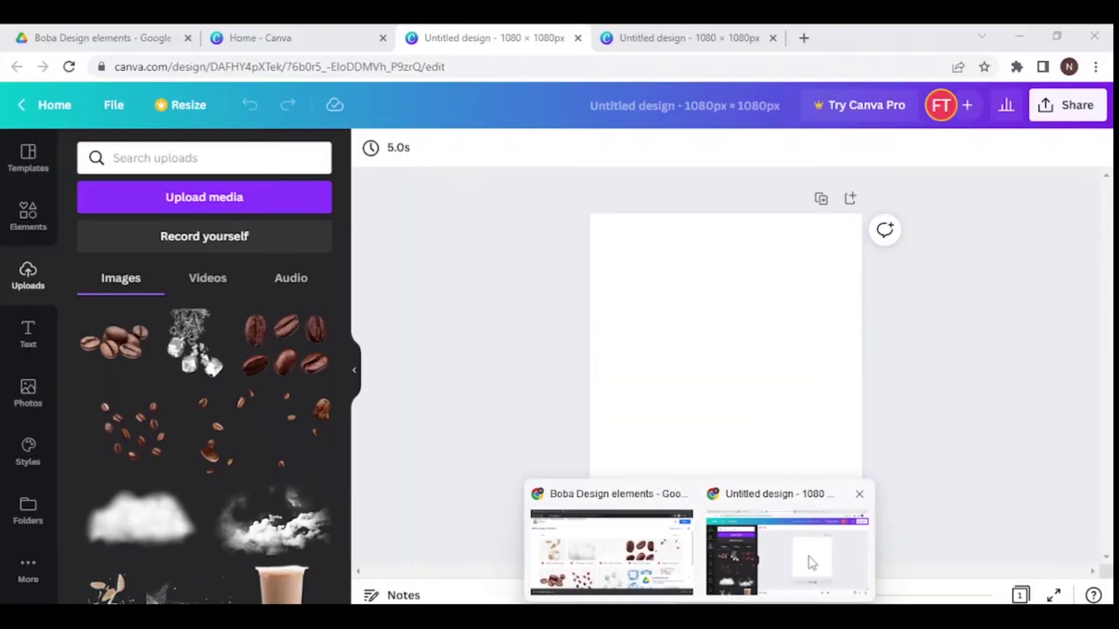
- Add the boba cup image from Uploads to the page
{"action": "left_click", "coordinate": [808, 557]}
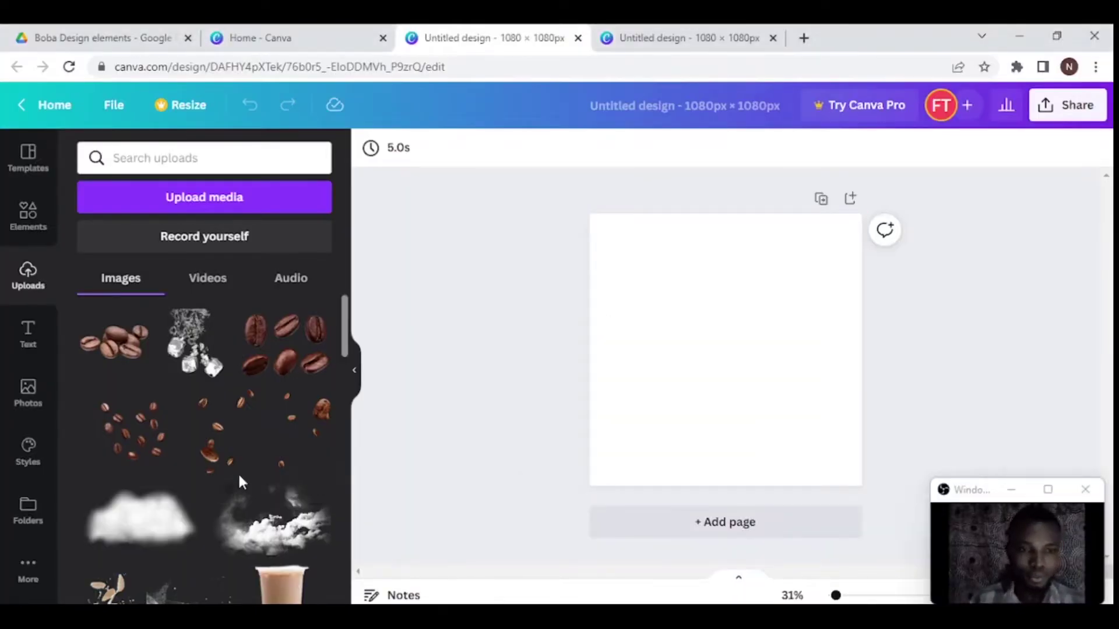
{"action": "scroll", "coordinate": [237, 472], "scroll_direction": "down", "scroll_amount": 2}
{"action": "scroll", "coordinate": [238, 472], "scroll_direction": "down", "scroll_amount": 3}
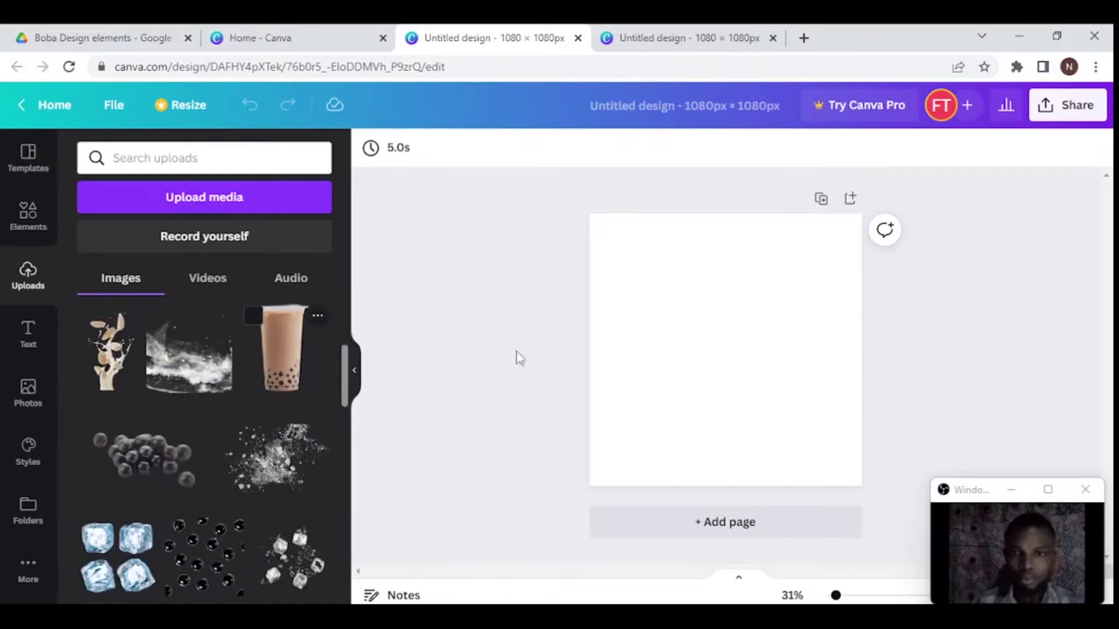
{"action": "left_click", "coordinate": [286, 373]}
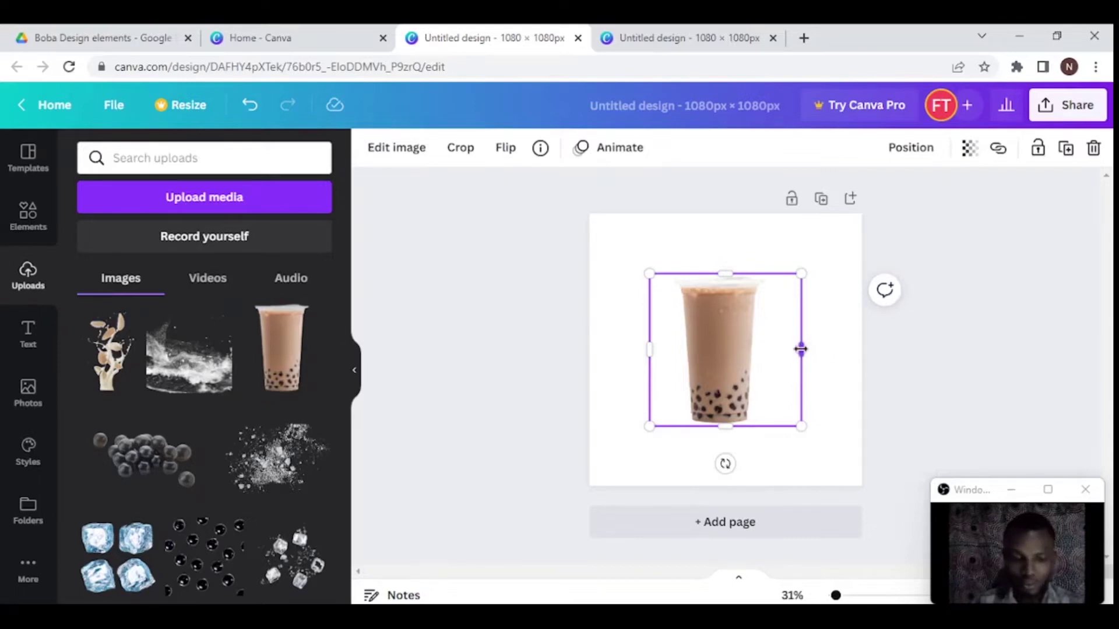
- Narrow the cup, tilt it about 15°, shift it up-right and shrink it to roughly 362 × 530
{"action": "left_click_drag", "start_coordinate": [775, 350], "coordinate": [774, 349]}
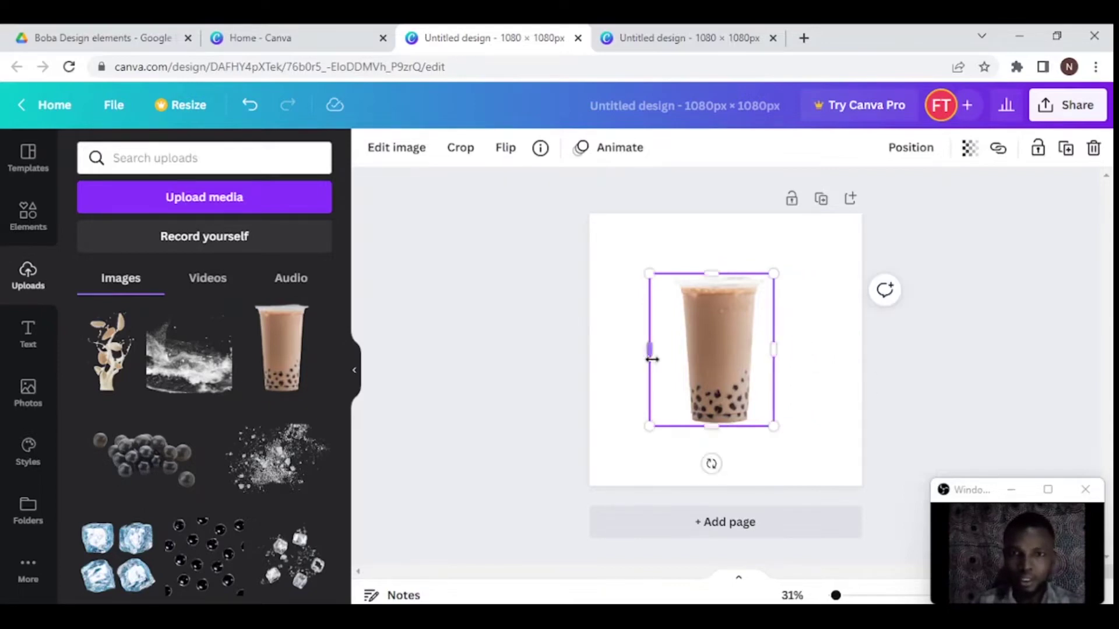
{"action": "left_click_drag", "start_coordinate": [651, 348], "coordinate": [670, 349]}
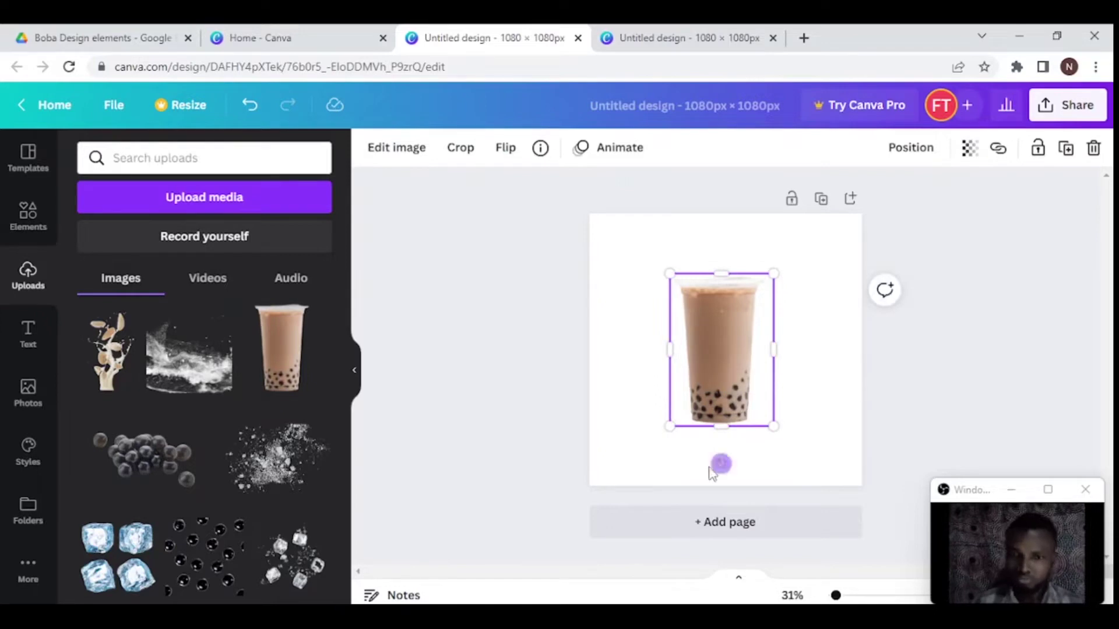
{"action": "left_click_drag", "start_coordinate": [720, 464], "coordinate": [692, 465]}
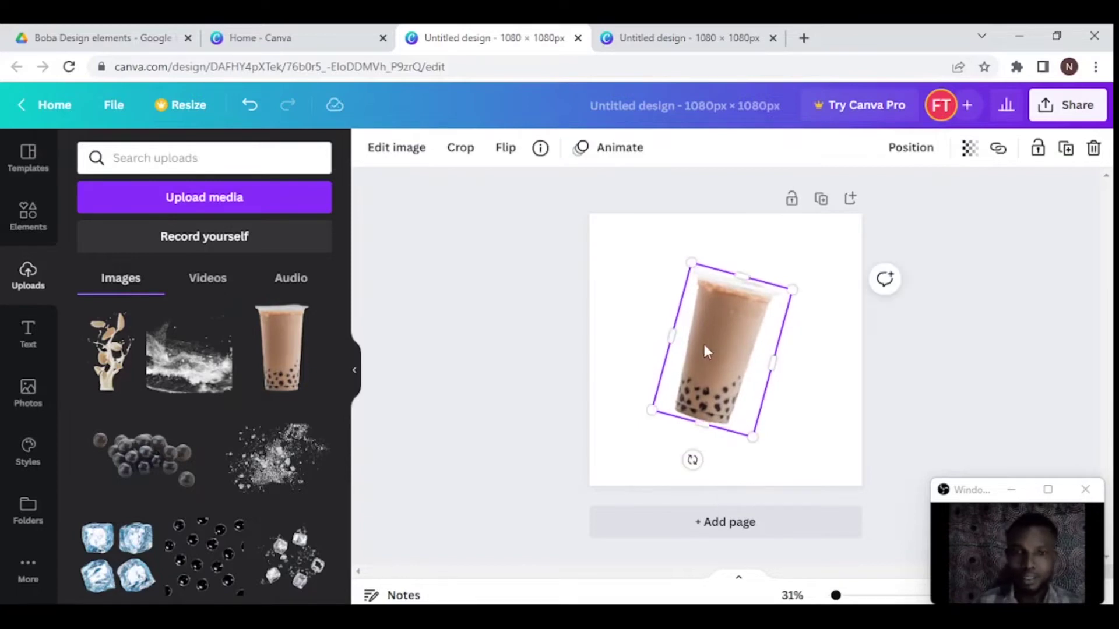
{"action": "left_click_drag", "start_coordinate": [704, 350], "coordinate": [727, 377]}
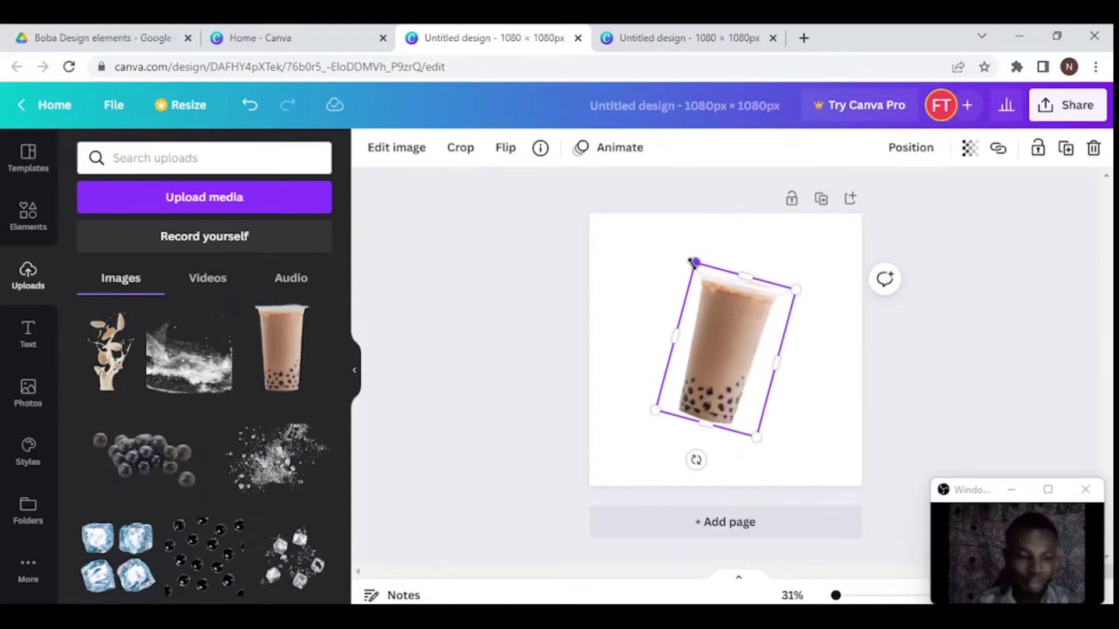
{"action": "left_click_drag", "start_coordinate": [693, 264], "coordinate": [695, 274]}
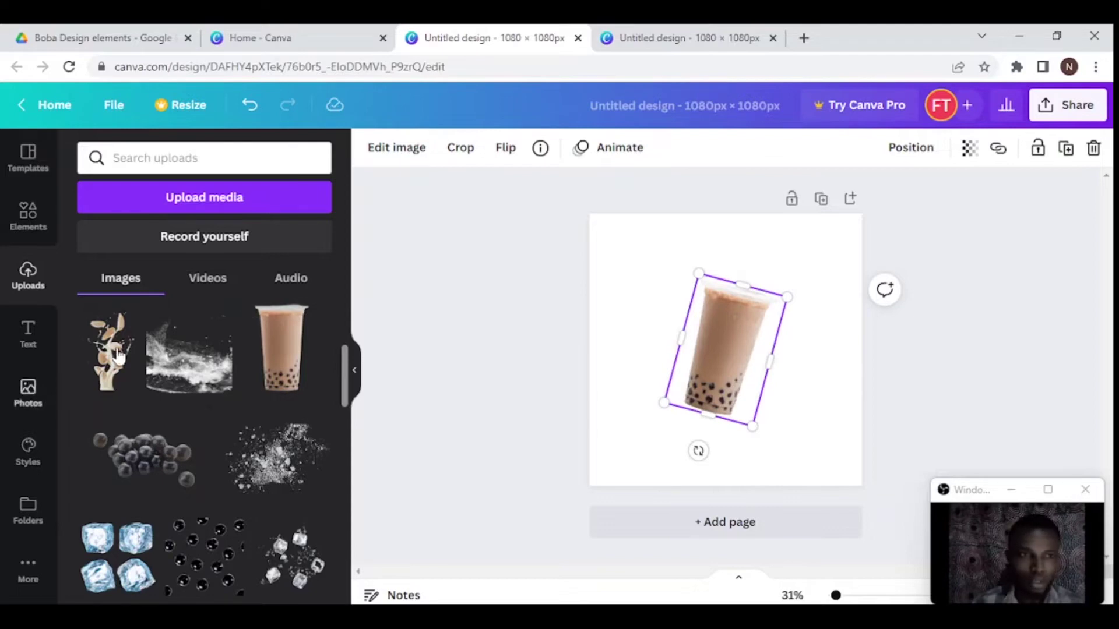
- Add the leaves and milk splash image, shrinking it and rotating it clockwise
{"action": "left_click", "coordinate": [97, 379]}
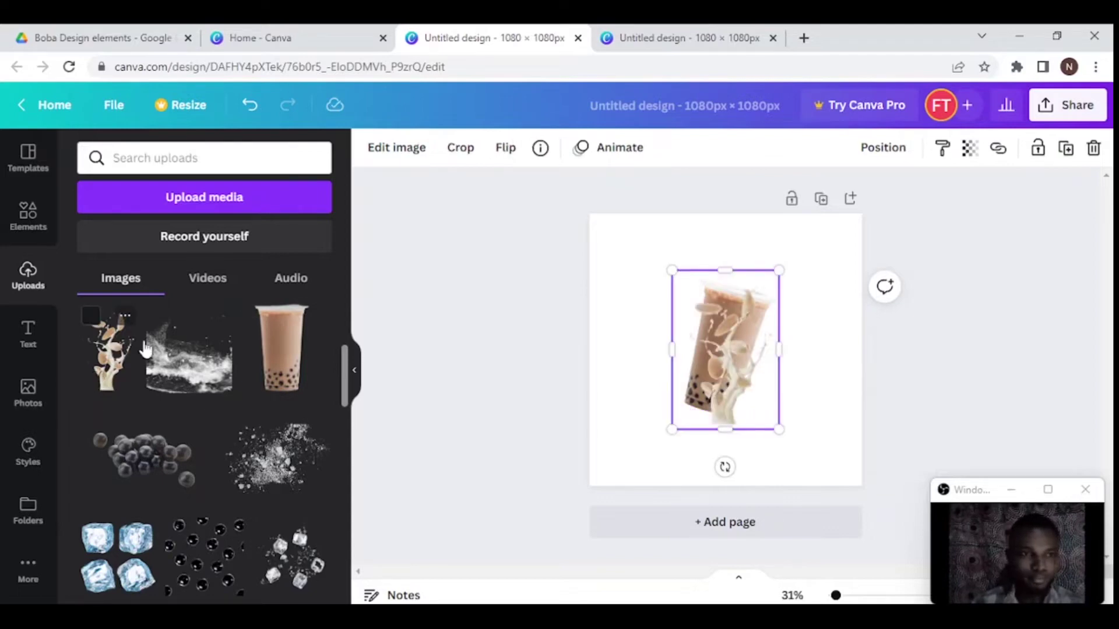
{"action": "left_click_drag", "start_coordinate": [735, 398], "coordinate": [755, 345]}
{"action": "left_click_drag", "start_coordinate": [793, 241], "coordinate": [769, 231]}
{"action": "left_click_drag", "start_coordinate": [734, 347], "coordinate": [749, 367]}
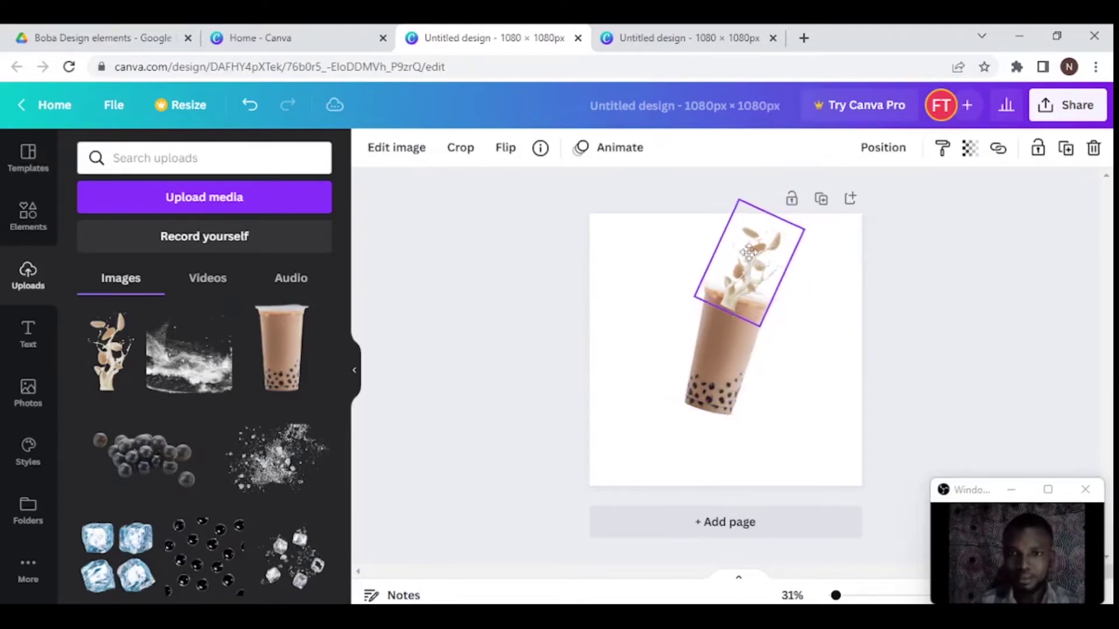
{"action": "left_click_drag", "start_coordinate": [738, 199], "coordinate": [741, 208]}
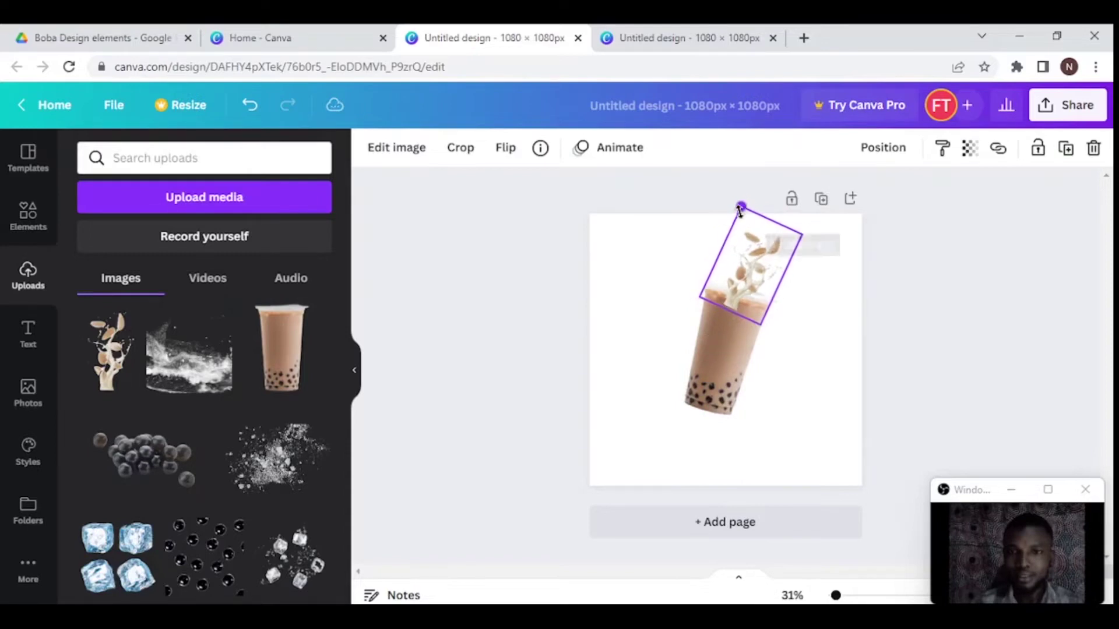
- Set the splash on the cup's rim and move the cup and splash together
{"action": "left_click_drag", "start_coordinate": [751, 279], "coordinate": [746, 271]}
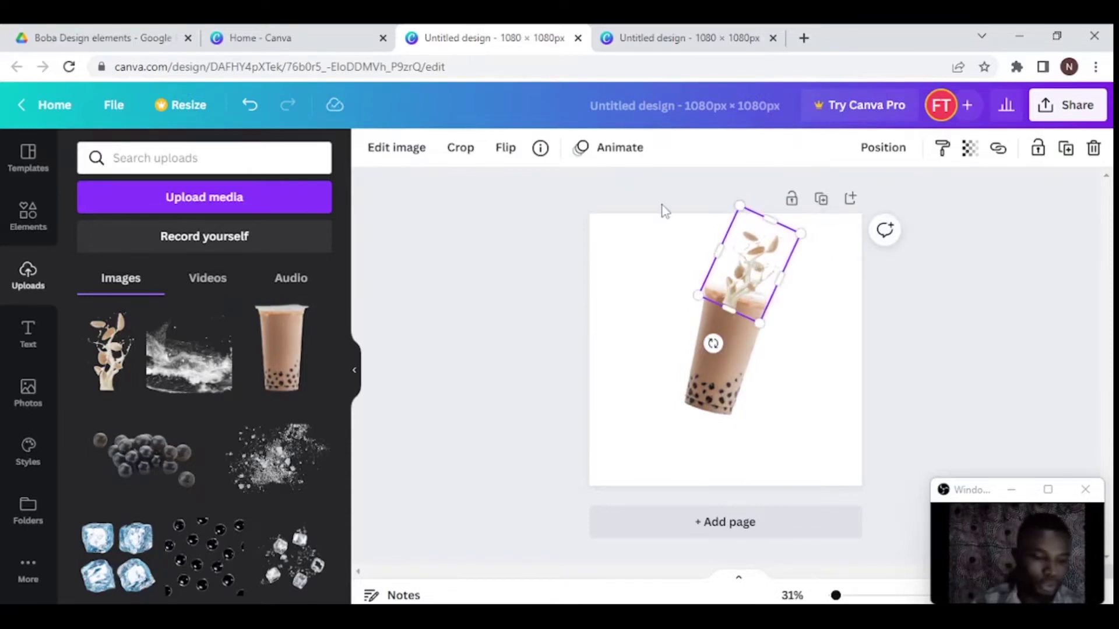
{"action": "key", "text": "ctrl+z"}
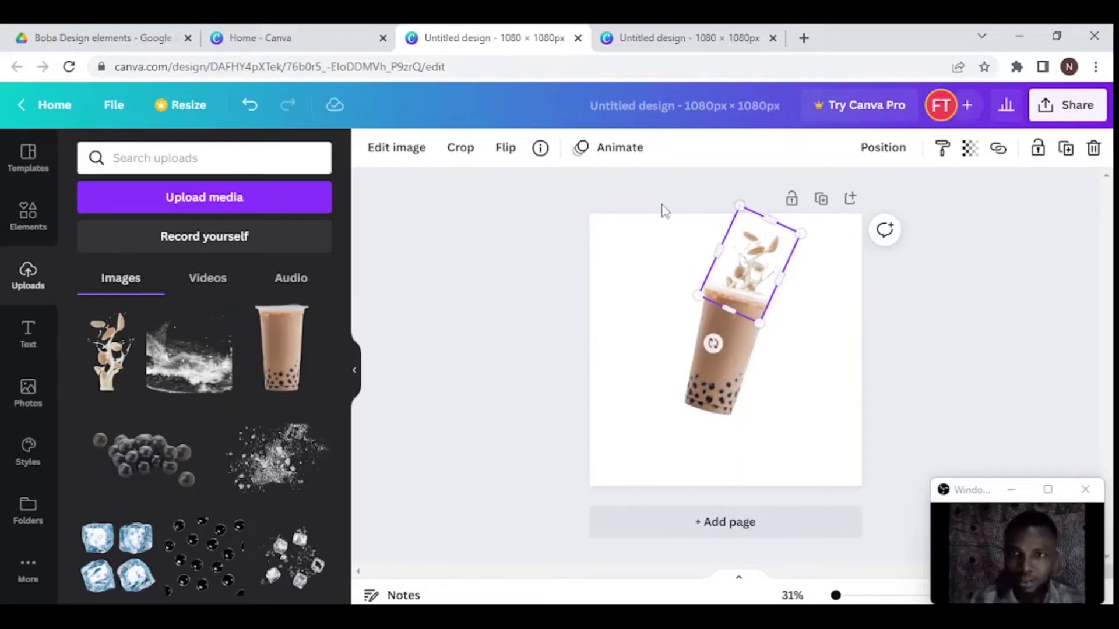
{"action": "left_click", "coordinate": [777, 367], "text": "shift"}
{"action": "left_click_drag", "start_coordinate": [753, 323], "coordinate": [753, 319]}
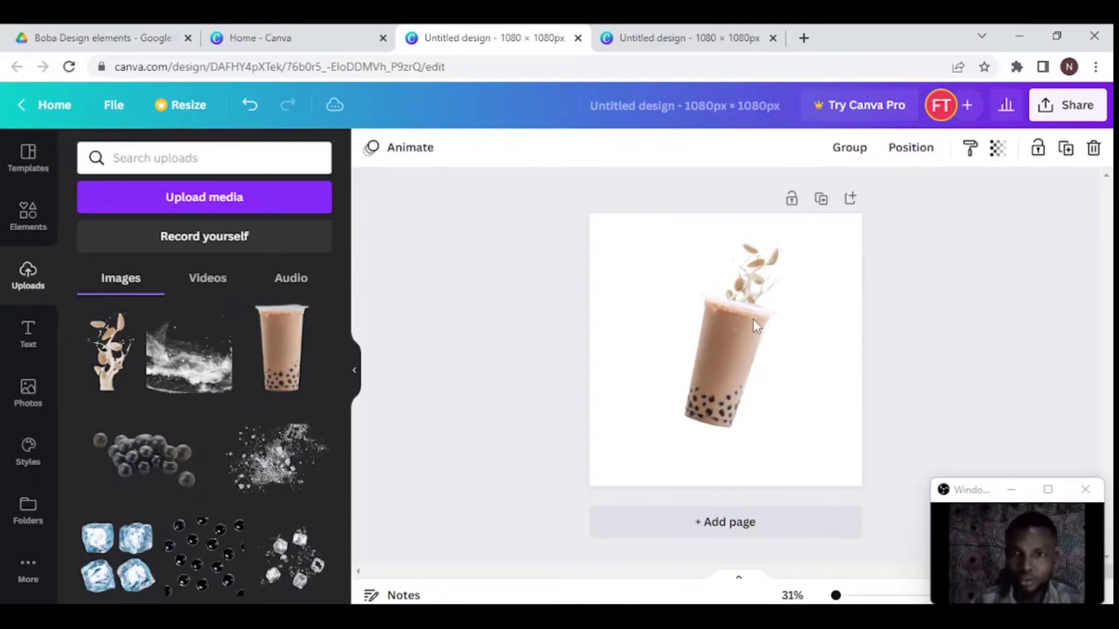
- Make the page orange and add tapioca pearls, cropped to about 121 × 155, at the cup's base
{"action": "left_click", "coordinate": [796, 218]}
{"action": "key", "text": "ctrl+plus"}
{"action": "key", "text": "ctrl+plus"}
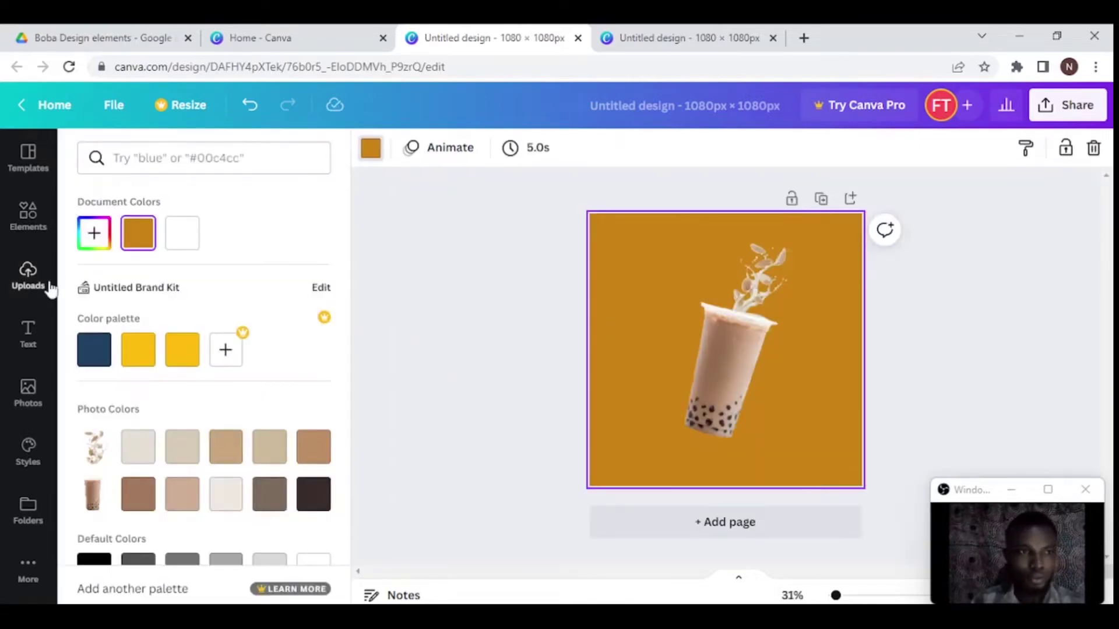
{"action": "left_click", "coordinate": [28, 275]}
{"action": "left_click", "coordinate": [150, 460]}
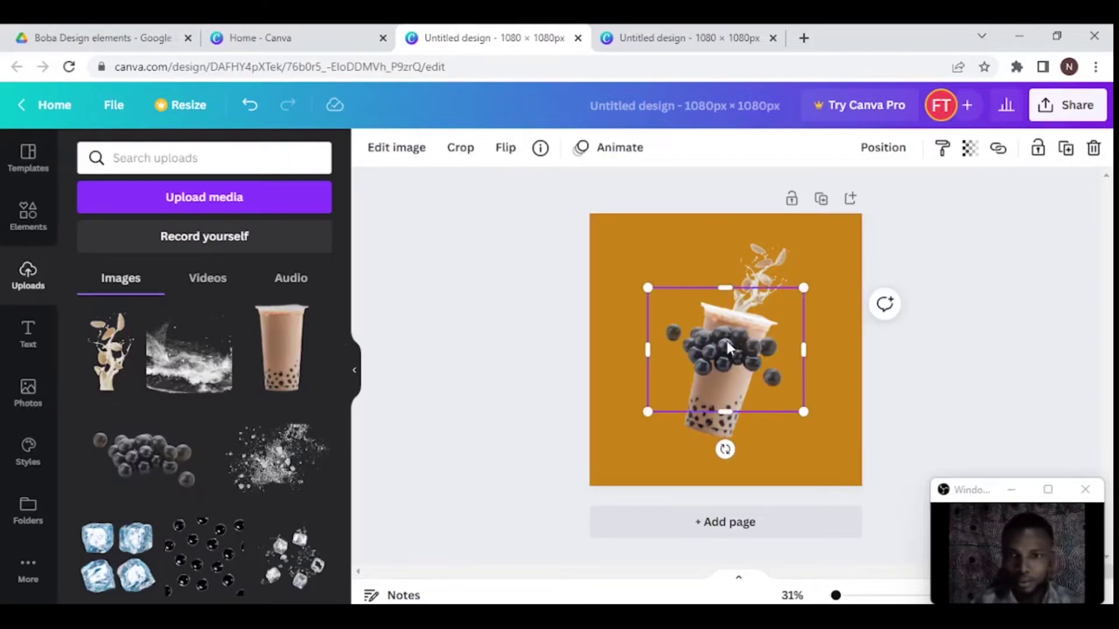
{"action": "left_click_drag", "start_coordinate": [726, 341], "coordinate": [710, 387]}
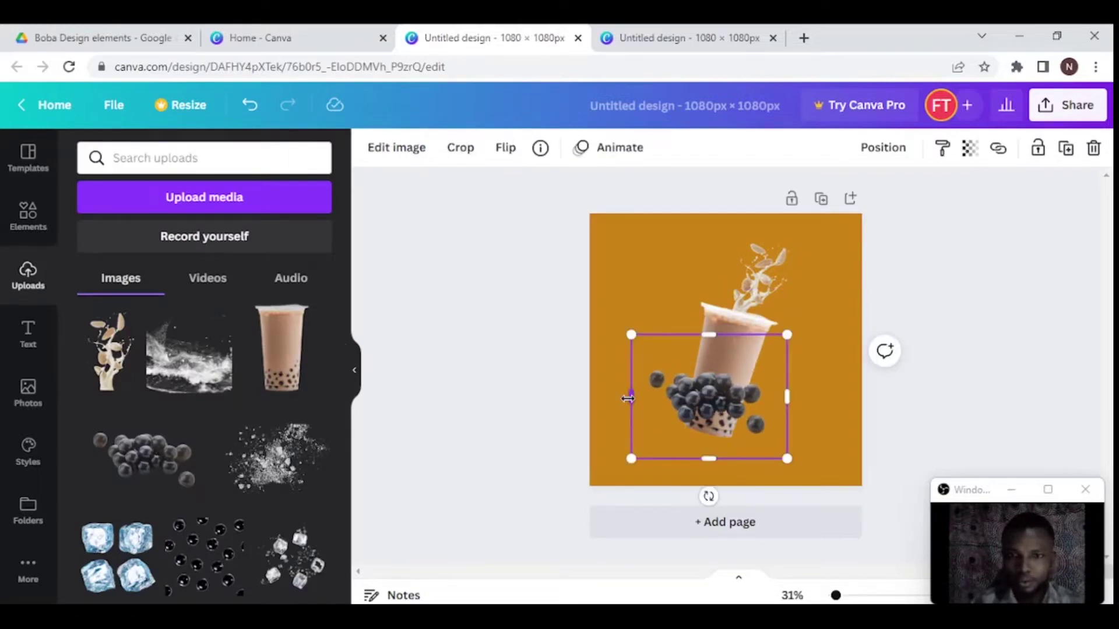
{"action": "left_click_drag", "start_coordinate": [628, 398], "coordinate": [725, 398]}
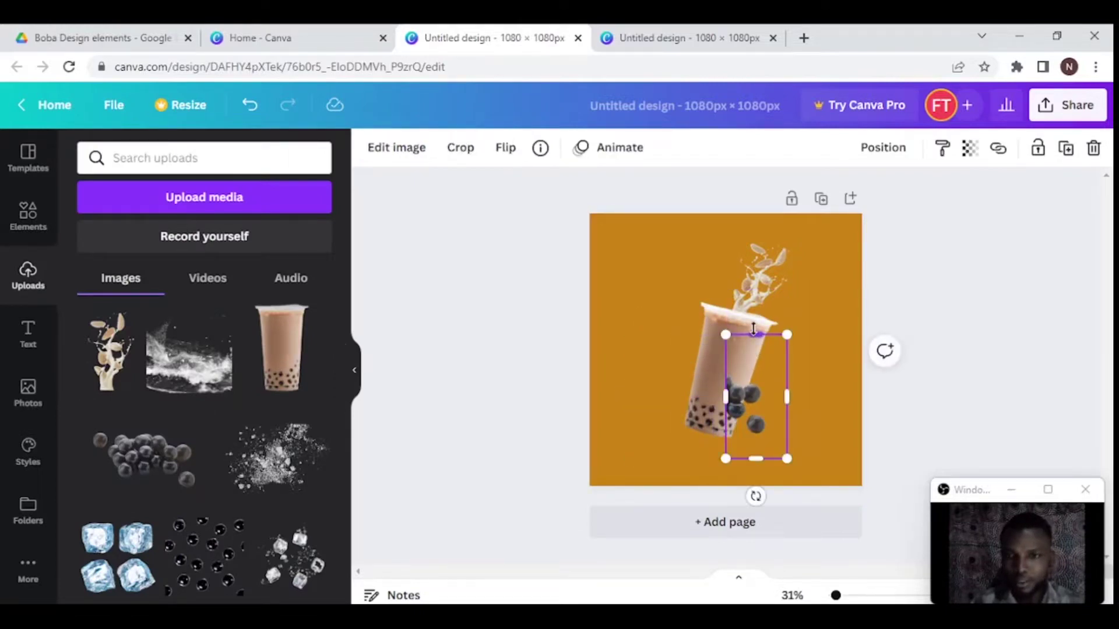
{"action": "left_click_drag", "start_coordinate": [753, 329], "coordinate": [697, 425]}
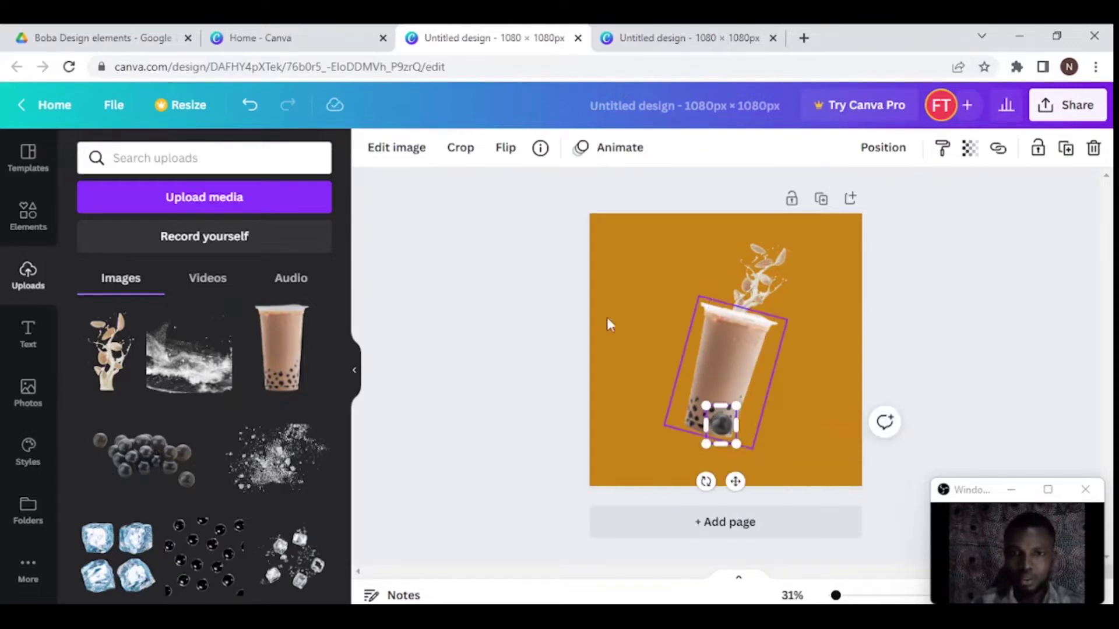
{"action": "left_click", "coordinate": [401, 149]}
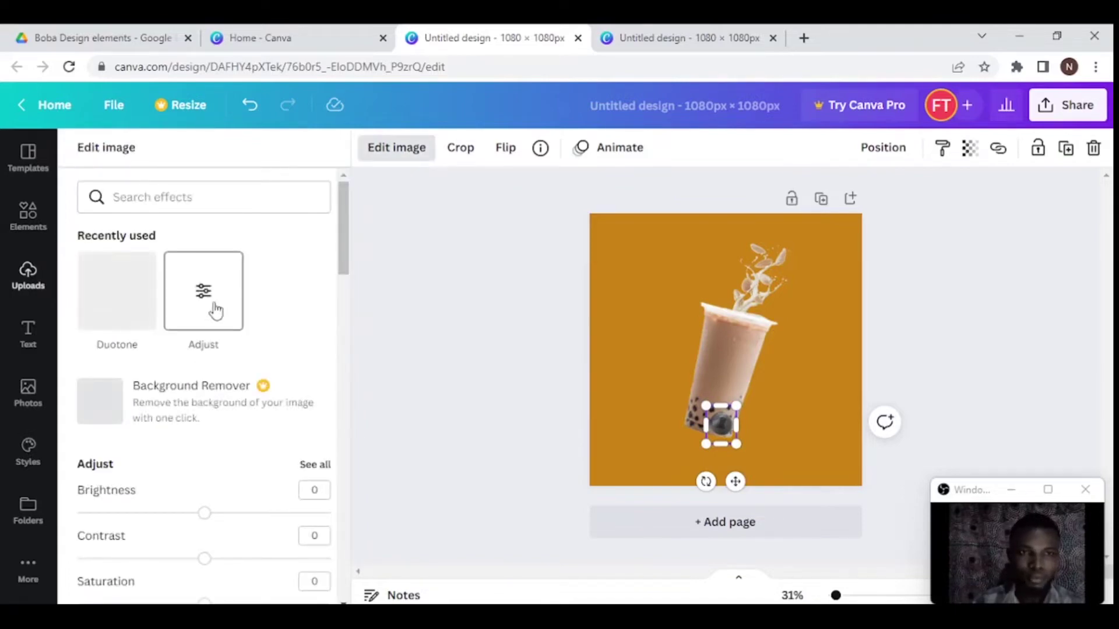
- Raise the pearl's contrast to 75, shrink it slightly and shift it right
{"action": "left_click", "coordinate": [215, 312]}
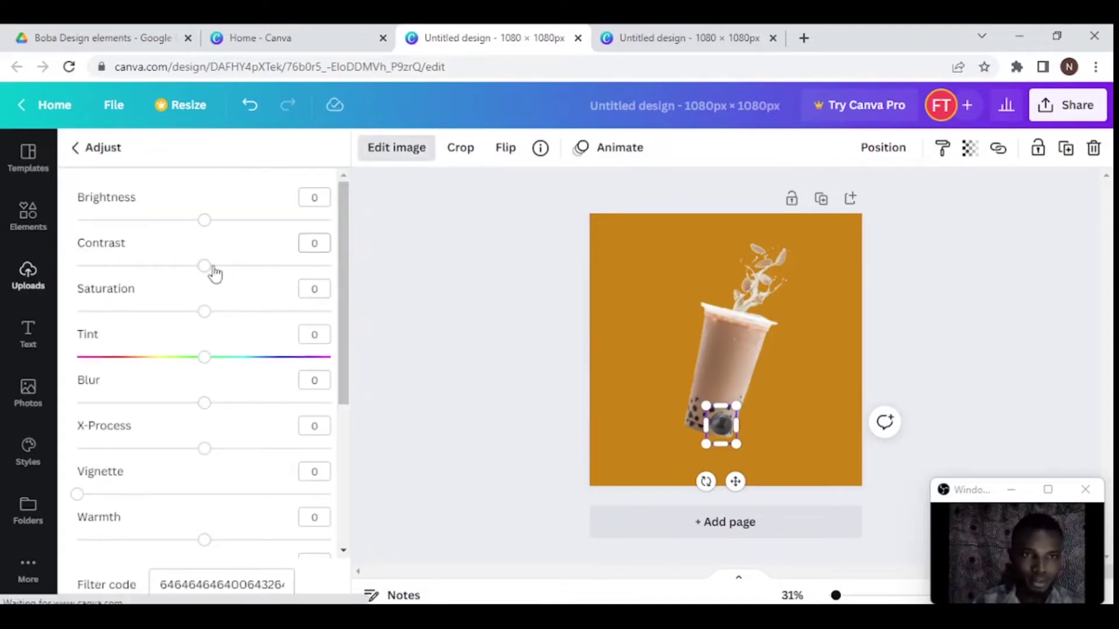
{"action": "left_click_drag", "start_coordinate": [240, 281], "coordinate": [309, 287]}
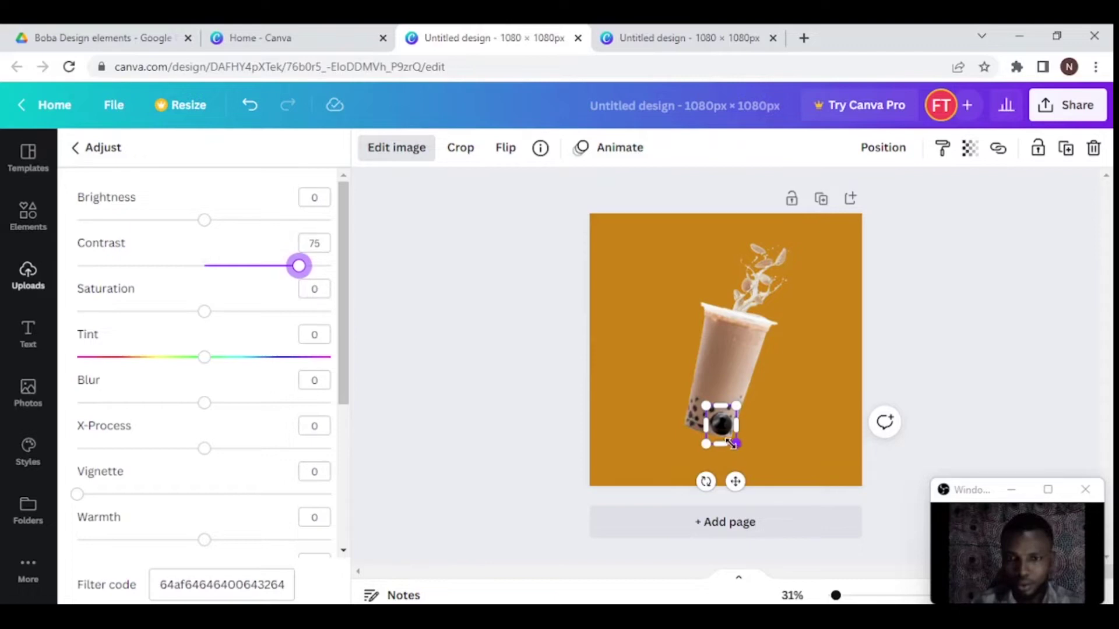
{"action": "left_click_drag", "start_coordinate": [732, 445], "coordinate": [729, 435]}
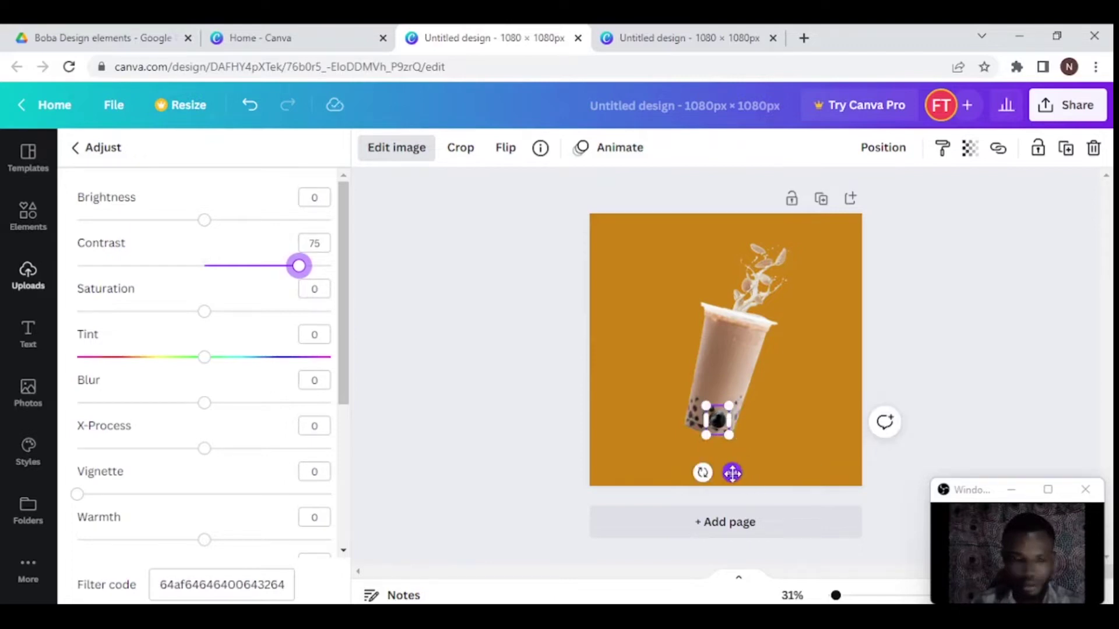
{"action": "left_click_drag", "start_coordinate": [732, 473], "coordinate": [742, 471]}
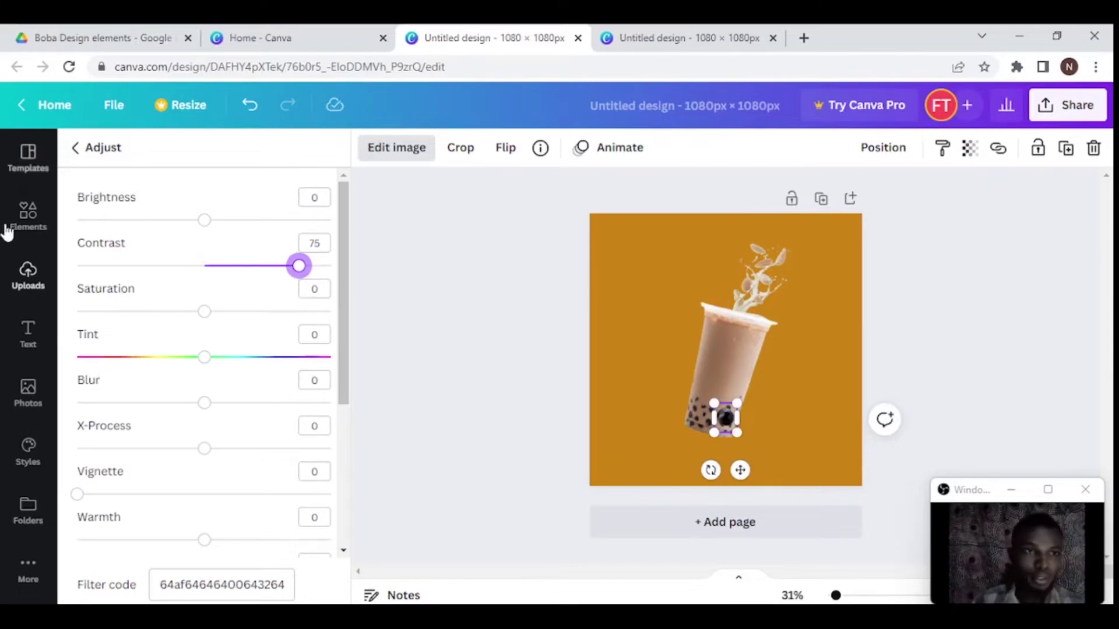
- Add the scattered coffee beans image over the cup and crop it down to a single bean
{"action": "left_click", "coordinate": [28, 277]}
{"action": "scroll", "coordinate": [127, 387], "scroll_direction": "up", "scroll_amount": 3}
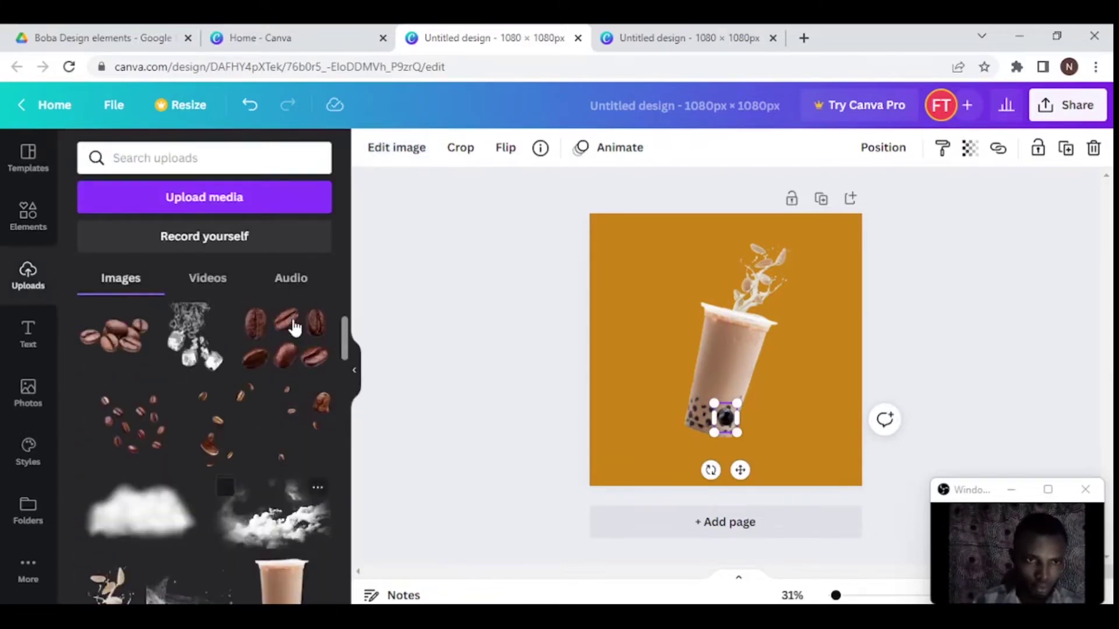
{"action": "left_click", "coordinate": [226, 417]}
{"action": "left_click_drag", "start_coordinate": [735, 336], "coordinate": [735, 360]}
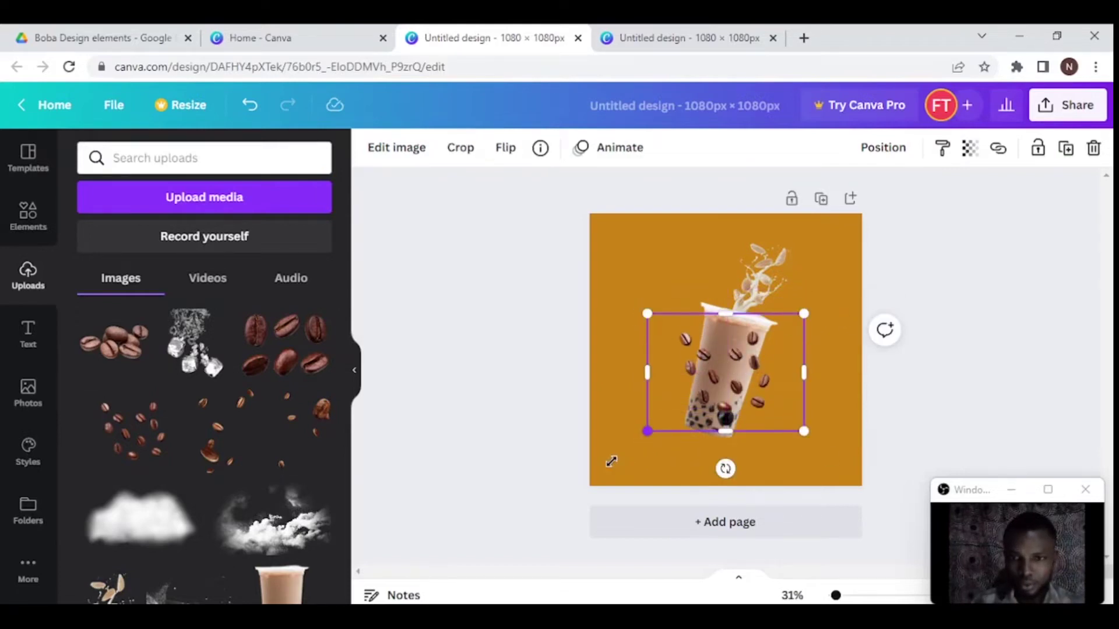
{"action": "left_click_drag", "start_coordinate": [611, 461], "coordinate": [624, 449]}
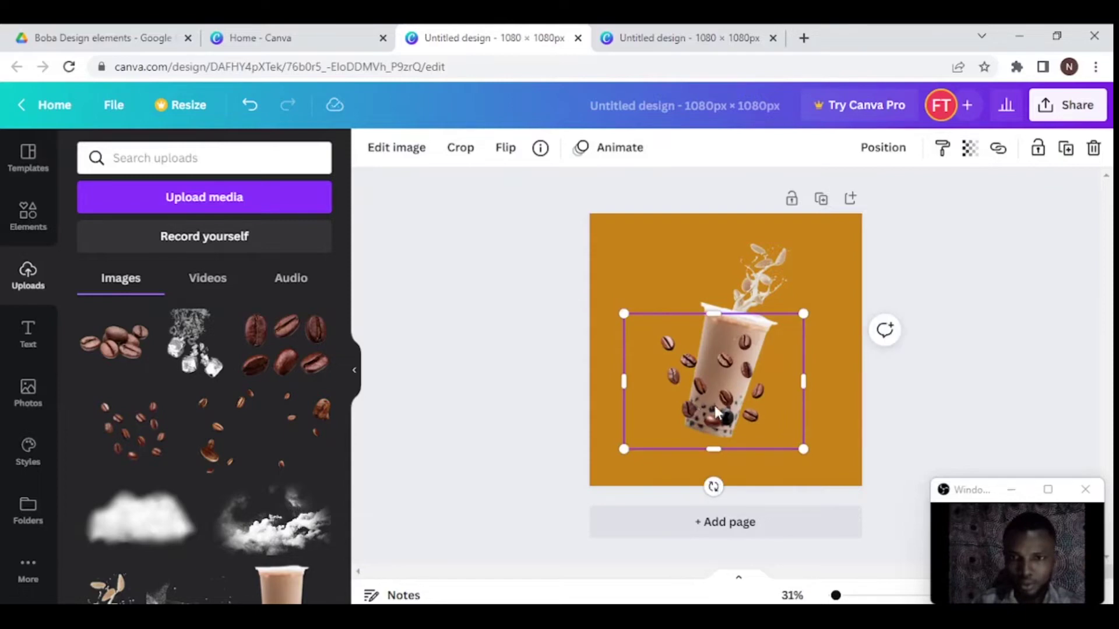
{"action": "left_click_drag", "start_coordinate": [715, 408], "coordinate": [701, 417]}
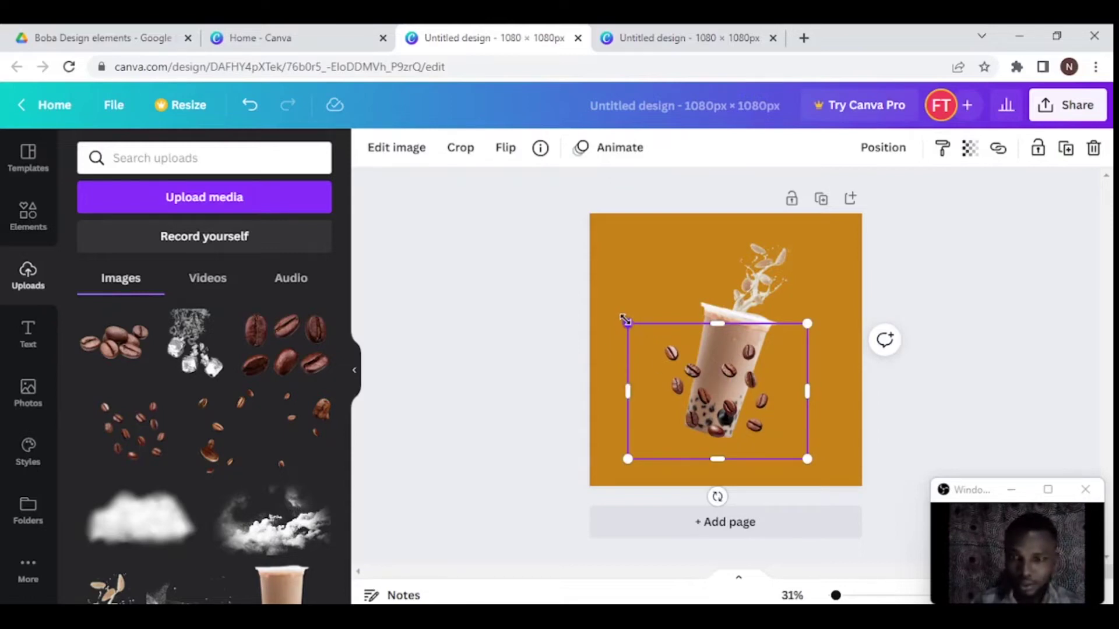
{"action": "left_click_drag", "start_coordinate": [626, 320], "coordinate": [622, 318]}
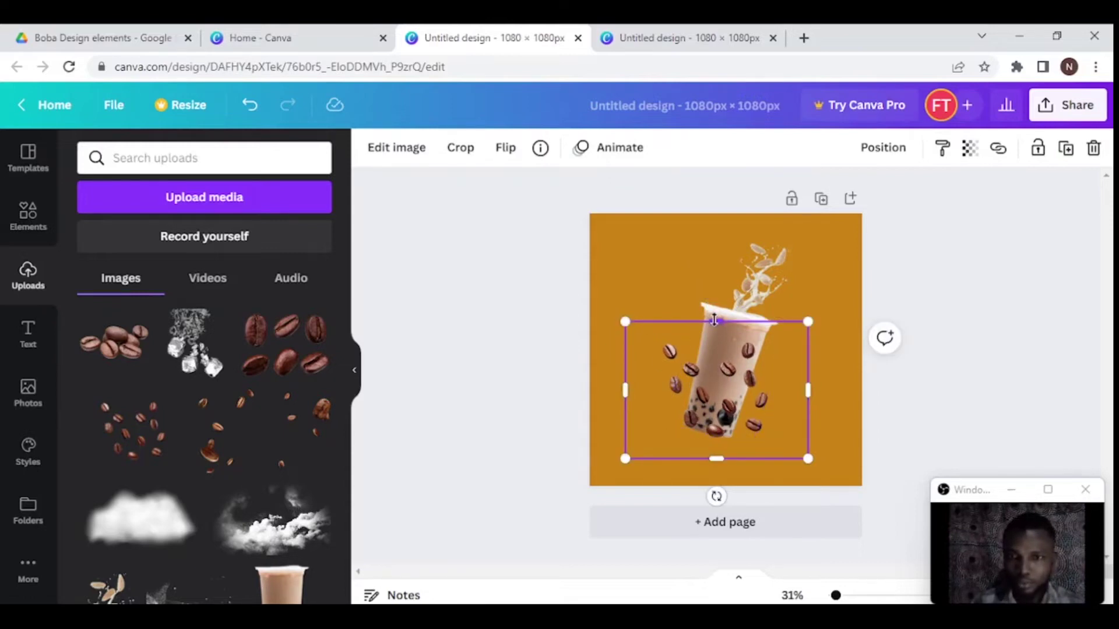
{"action": "left_click_drag", "start_coordinate": [714, 320], "coordinate": [729, 412]}
{"action": "left_click_drag", "start_coordinate": [807, 432], "coordinate": [737, 433]}
{"action": "left_click_drag", "start_coordinate": [619, 430], "coordinate": [693, 431]}
{"action": "left_click", "coordinate": [364, 428]}
- Add the six coffee beans image, crop it to one bean and place it at the cup's bottom
{"action": "left_click", "coordinate": [285, 344]}
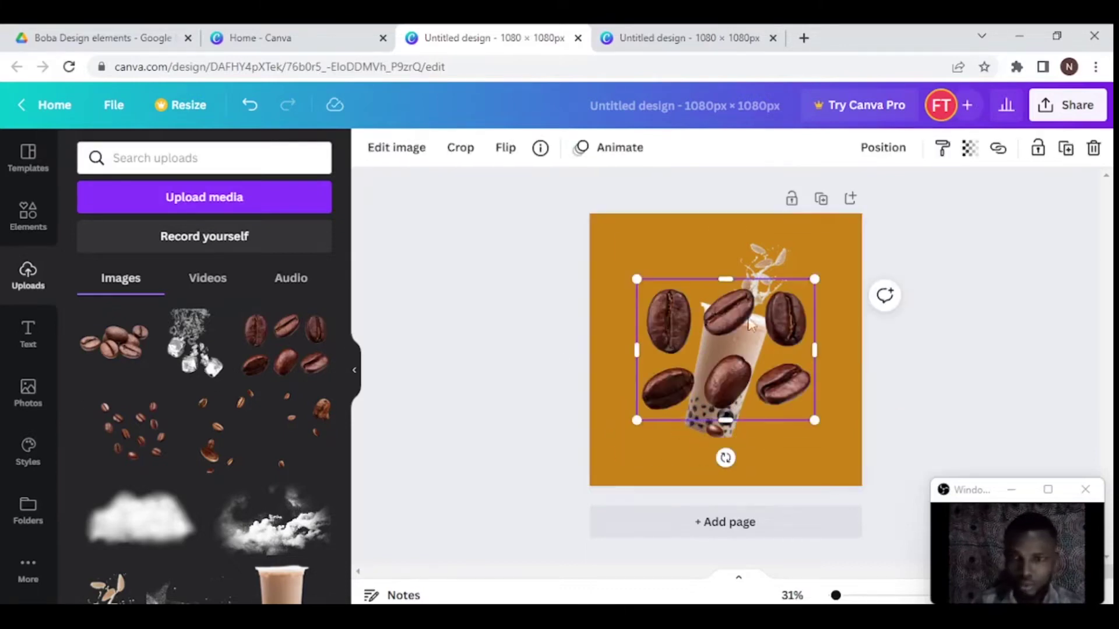
{"action": "left_click_drag", "start_coordinate": [636, 350], "coordinate": [749, 350]}
{"action": "left_click_drag", "start_coordinate": [782, 280], "coordinate": [769, 375]}
{"action": "left_click_drag", "start_coordinate": [816, 379], "coordinate": [750, 421]}
- Tilt that bean about -13° and move a boba pearl to the cup's lower left
{"action": "scroll", "coordinate": [753, 451], "scroll_direction": "up", "scroll_amount": 5}
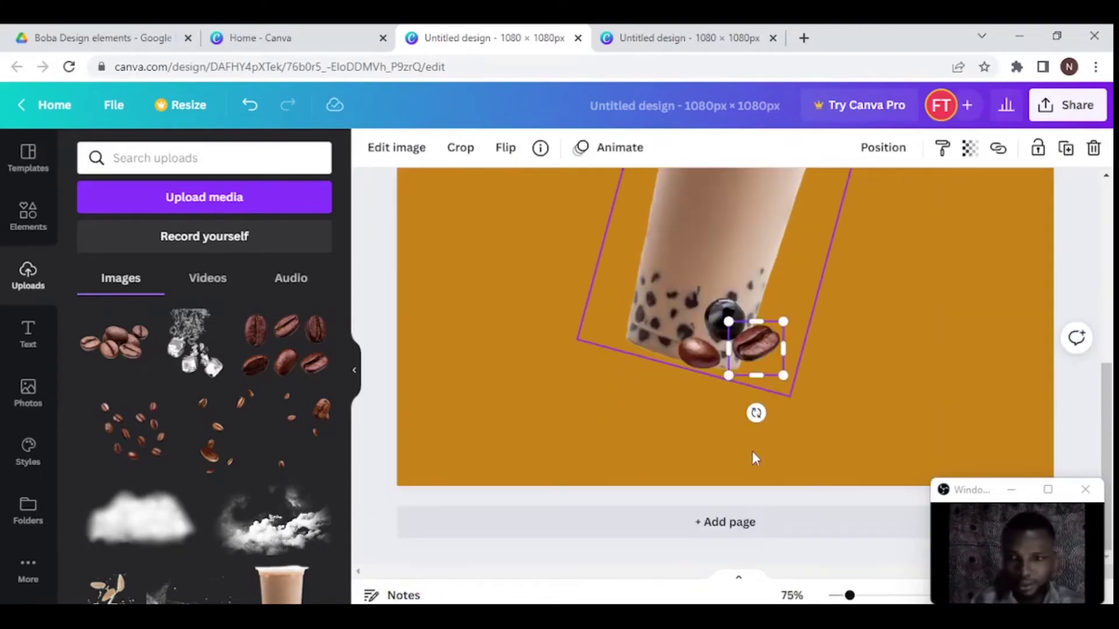
{"action": "left_click", "coordinate": [764, 349]}
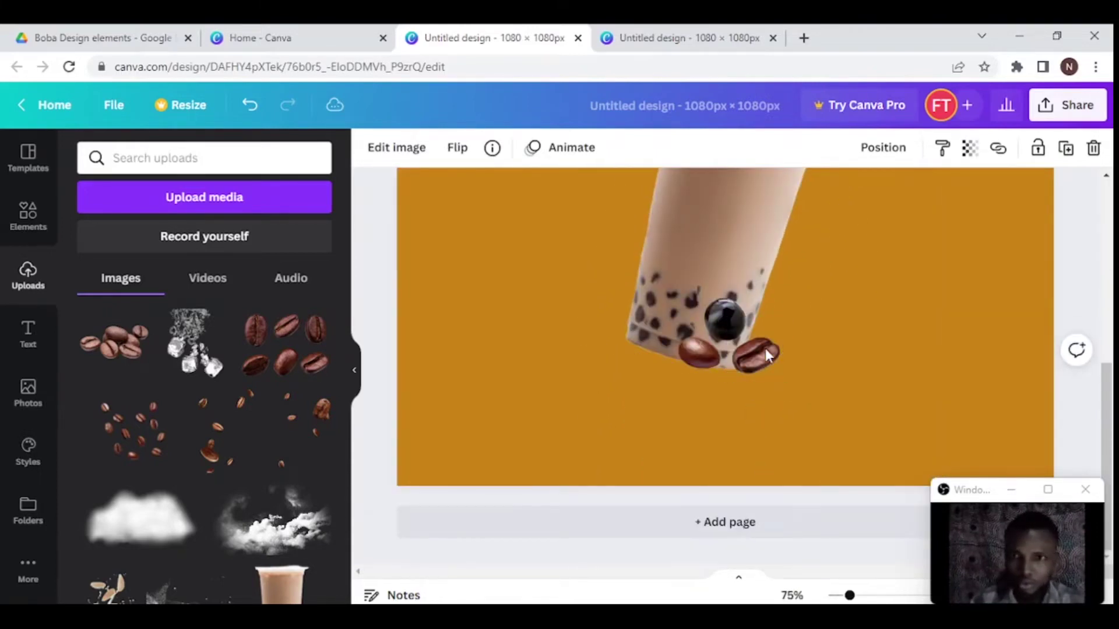
{"action": "left_click", "coordinate": [765, 349]}
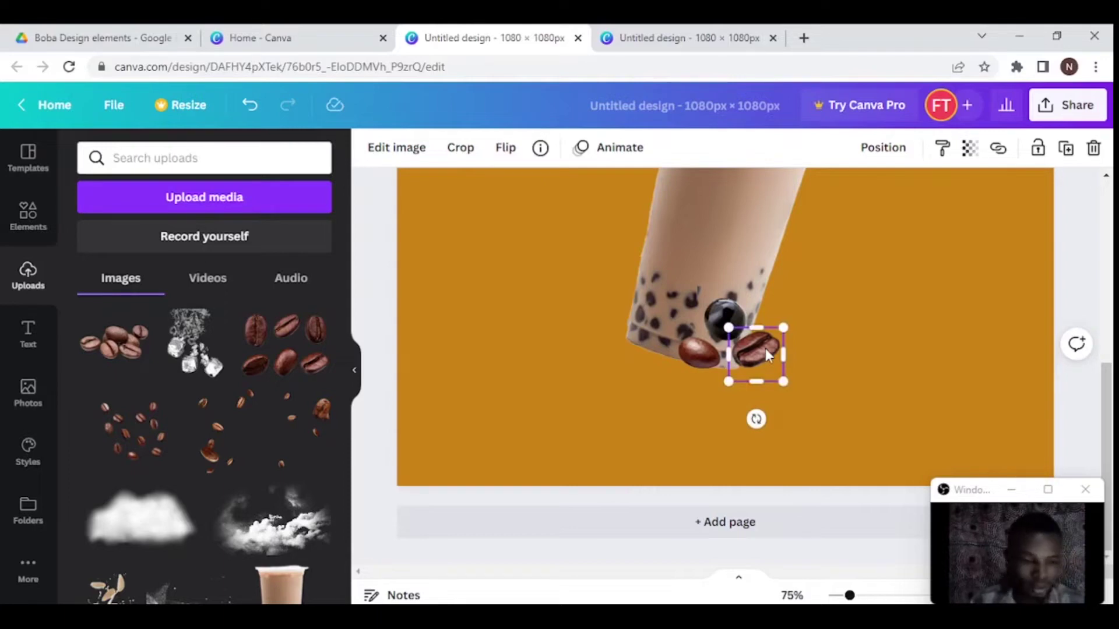
{"action": "left_click_drag", "start_coordinate": [756, 418], "coordinate": [770, 417]}
{"action": "left_click_drag", "start_coordinate": [724, 320], "coordinate": [666, 300]}
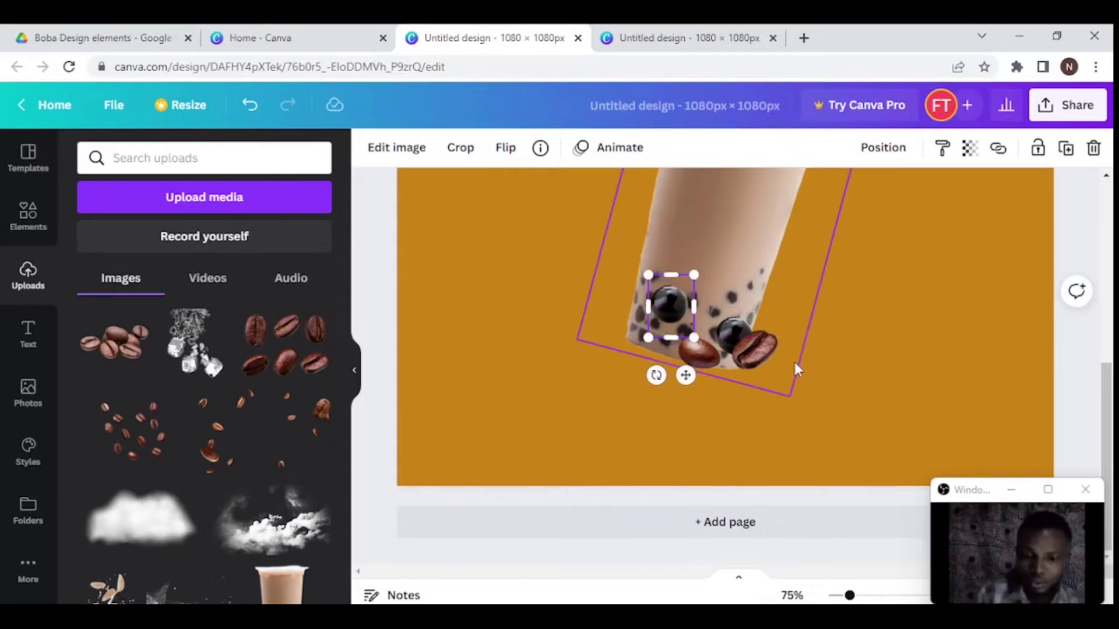
- Move a boba pearl to the cup's left edge, keeping it in front of the cup
{"action": "key", "text": "ctrl+minus"}
{"action": "key", "text": "ctrl+plus"}
{"action": "key", "text": "ctrl+plus"}
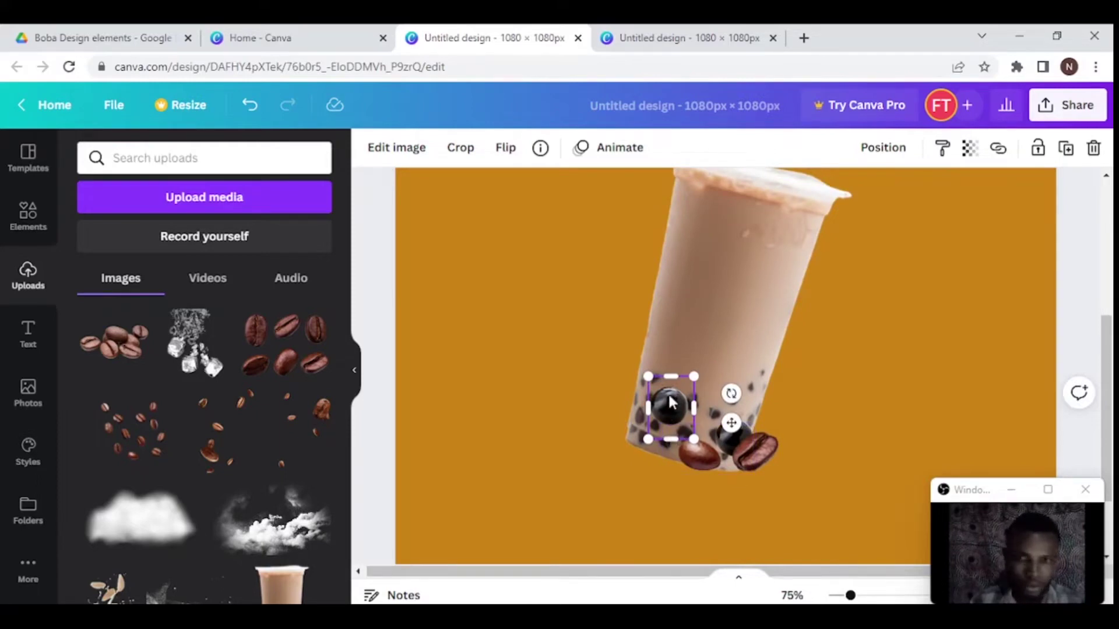
{"action": "left_click_drag", "start_coordinate": [670, 405], "coordinate": [630, 392]}
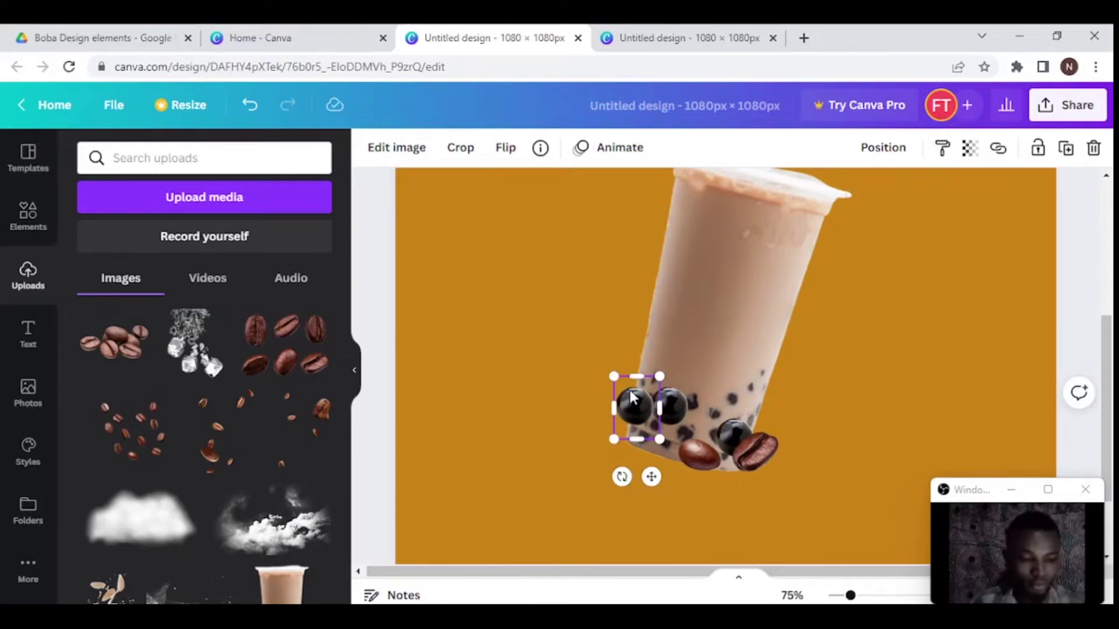
{"action": "key", "text": "ctrl+alt+bracketleft"}
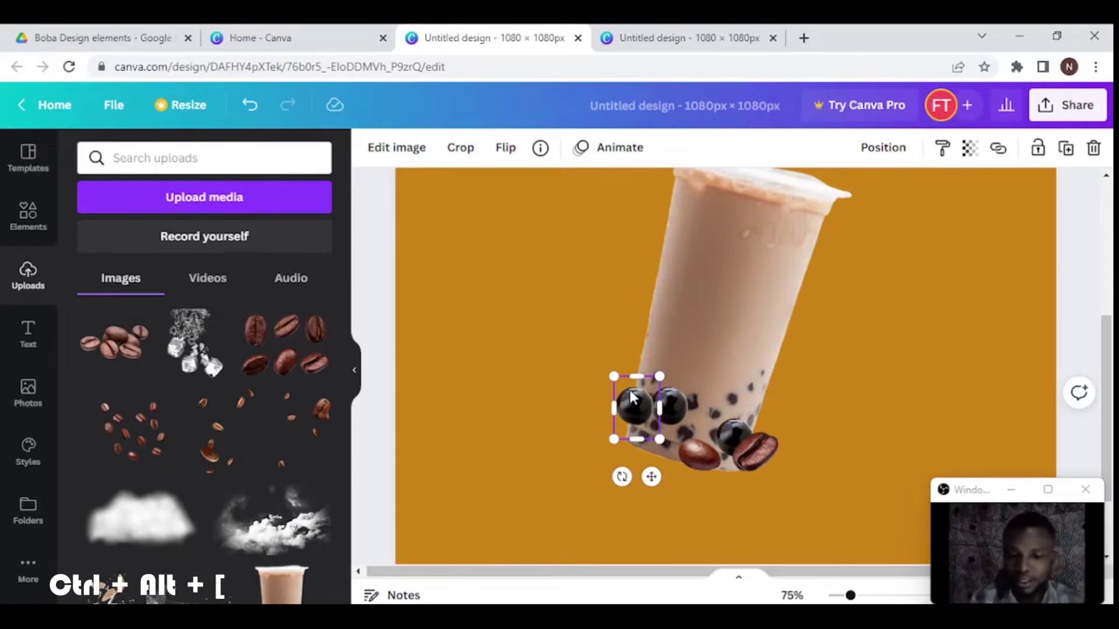
{"action": "key", "text": "ctrl+alt+bracketleft"}
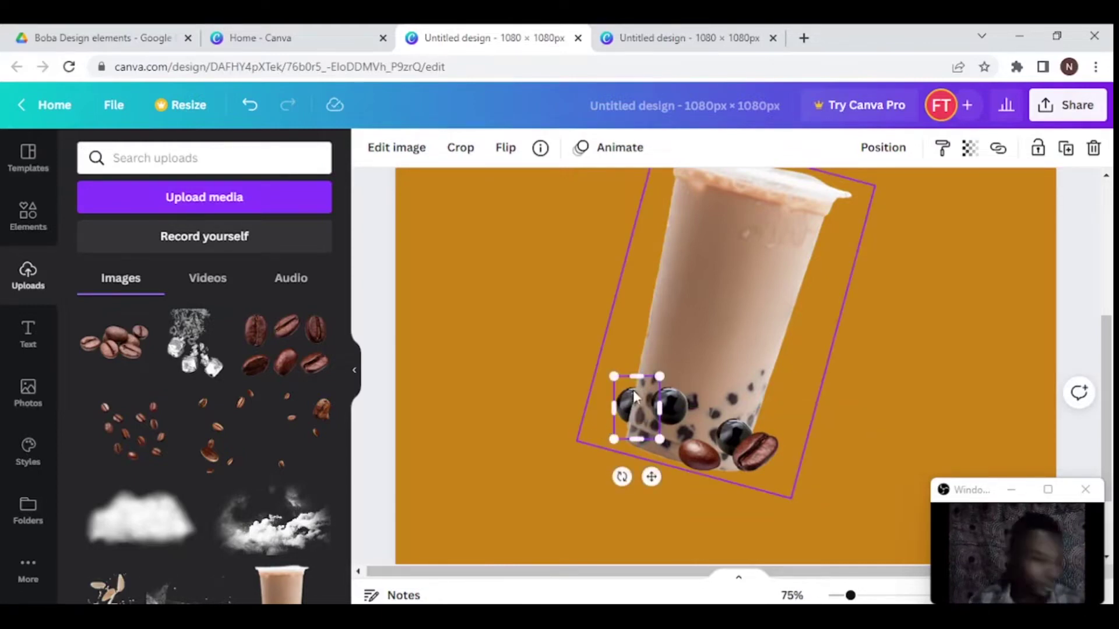
{"action": "key", "text": "ctrl+z"}
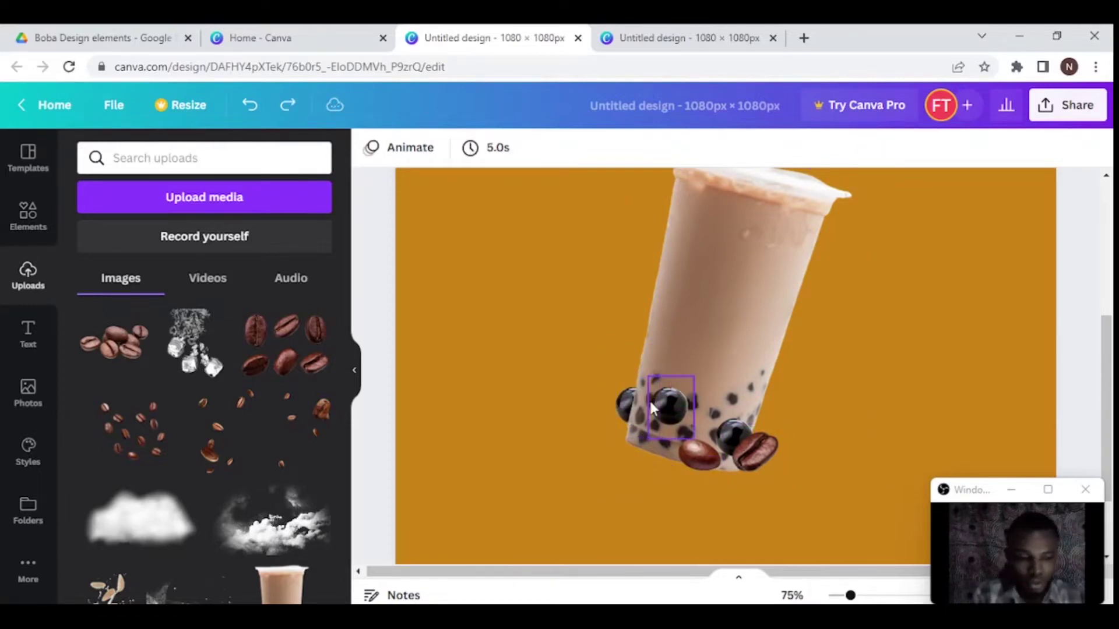
- Duplicate the lower coffee bean and place the copy just left of the cup
{"action": "left_click", "coordinate": [690, 451]}
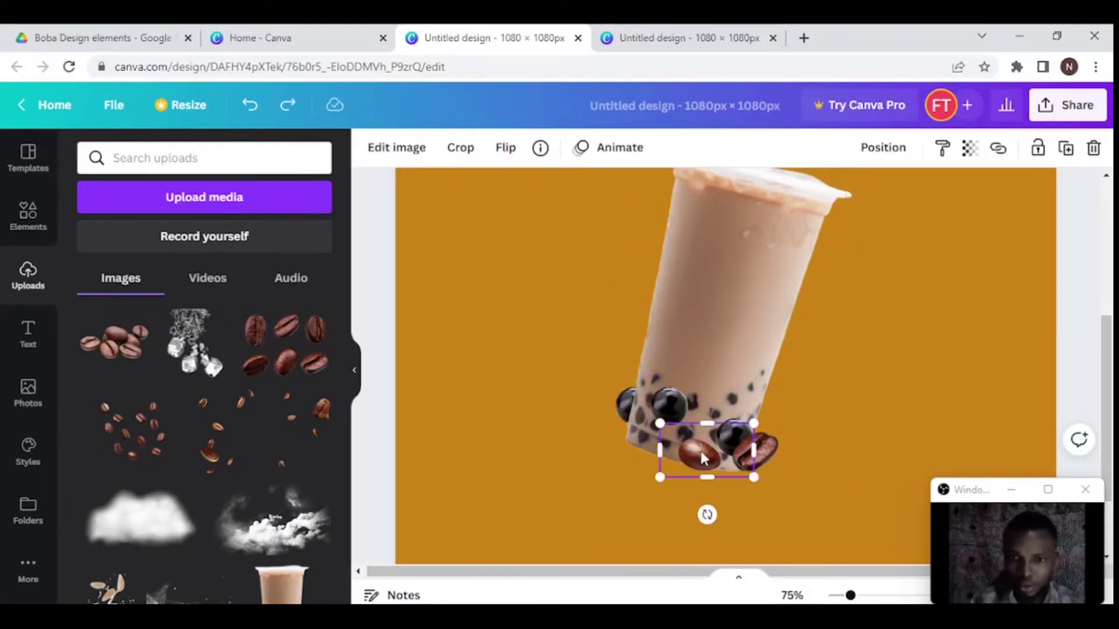
{"action": "key", "text": "ctrl+d"}
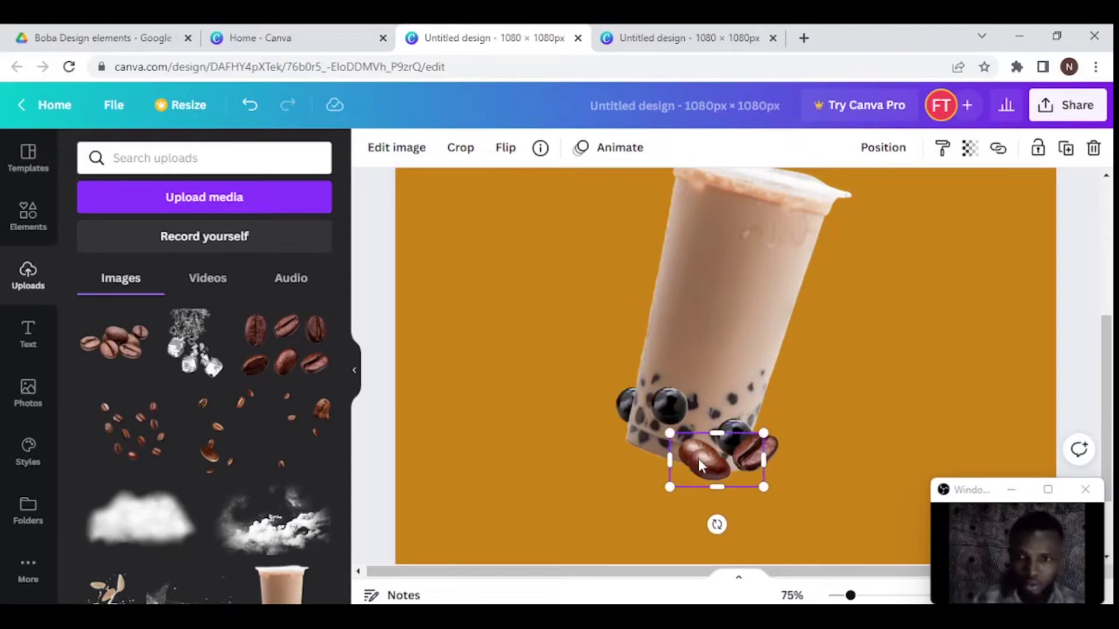
{"action": "left_click_drag", "start_coordinate": [699, 463], "coordinate": [600, 344]}
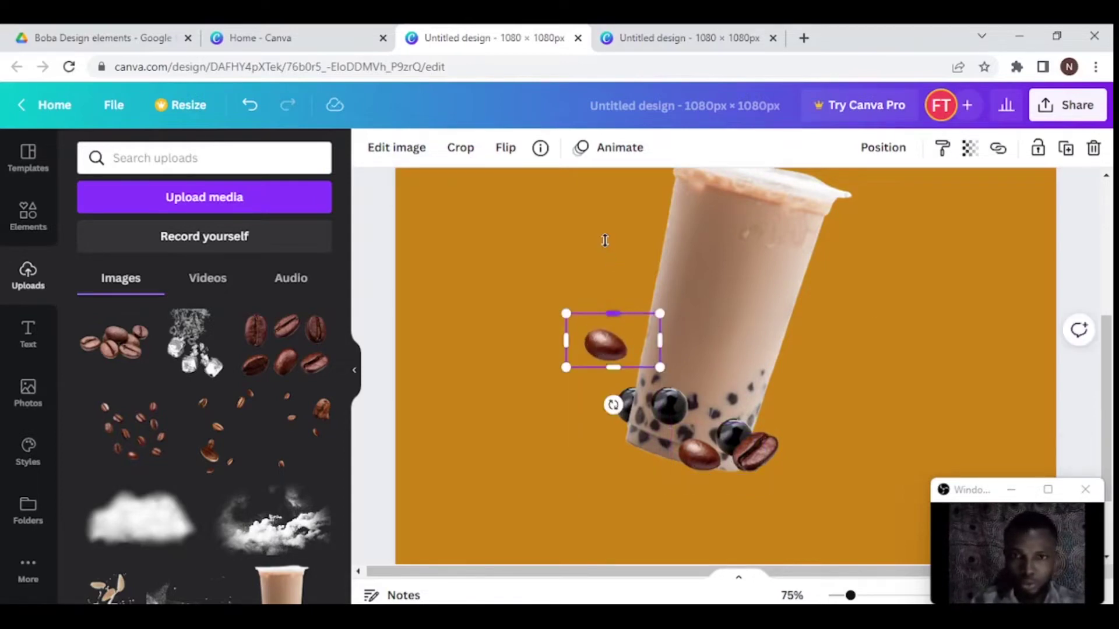
- Crop the bean copy to one bean, tilt it about -37° and tuck it against the cup's lower-left edge
{"action": "left_click_drag", "start_coordinate": [605, 241], "coordinate": [613, 233]}
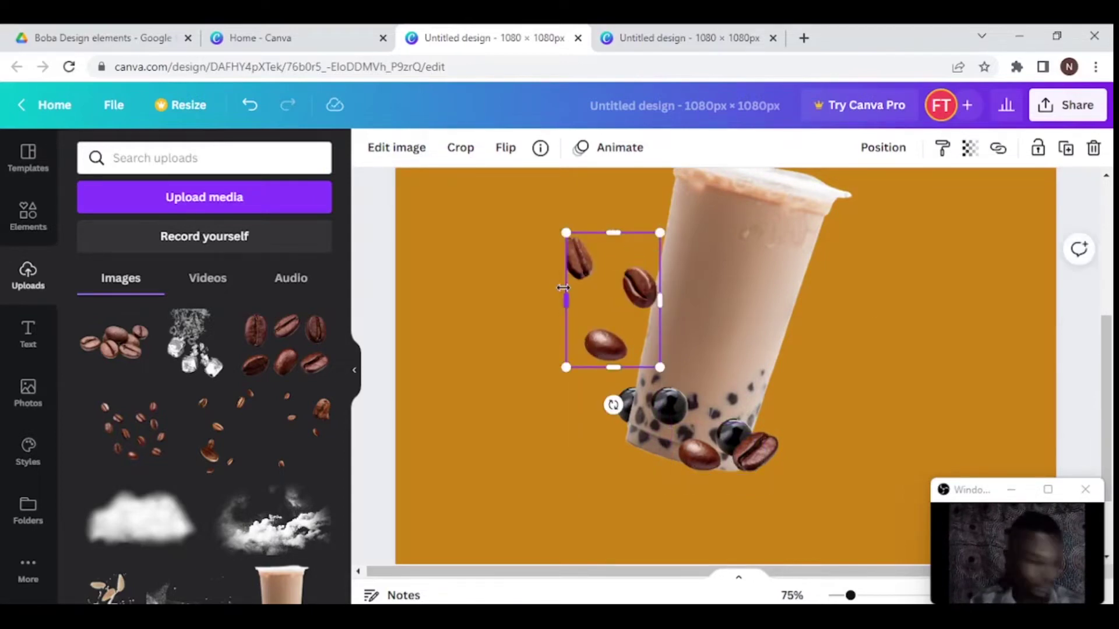
{"action": "left_click_drag", "start_coordinate": [563, 287], "coordinate": [562, 291]}
{"action": "left_click_drag", "start_coordinate": [656, 293], "coordinate": [614, 300]}
{"action": "left_click_drag", "start_coordinate": [581, 346], "coordinate": [582, 286]}
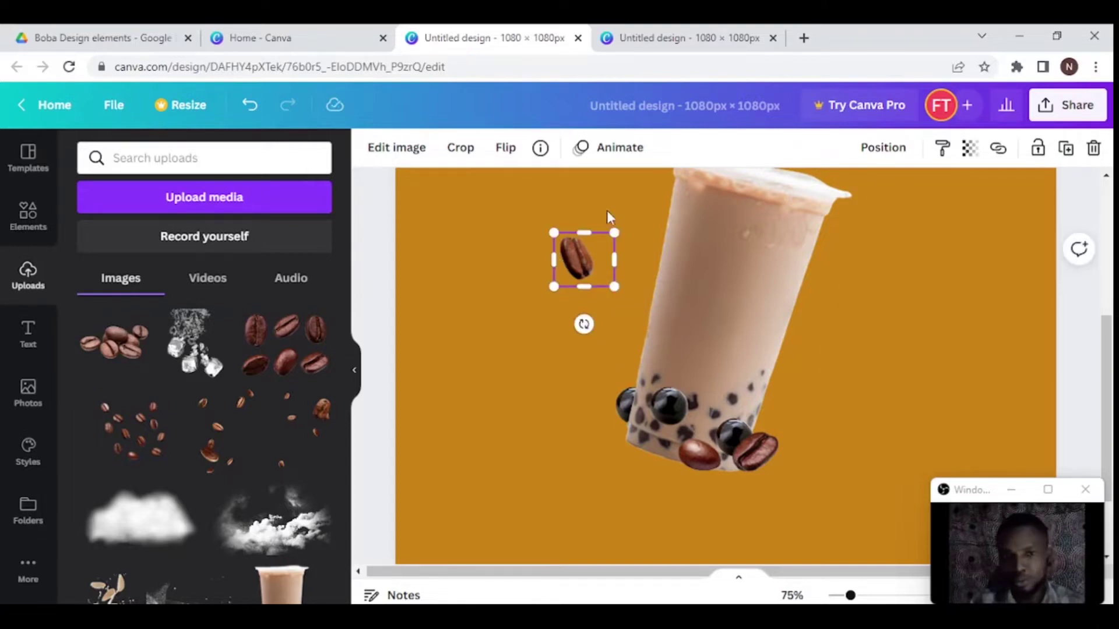
{"action": "left_click_drag", "start_coordinate": [583, 324], "coordinate": [618, 312]}
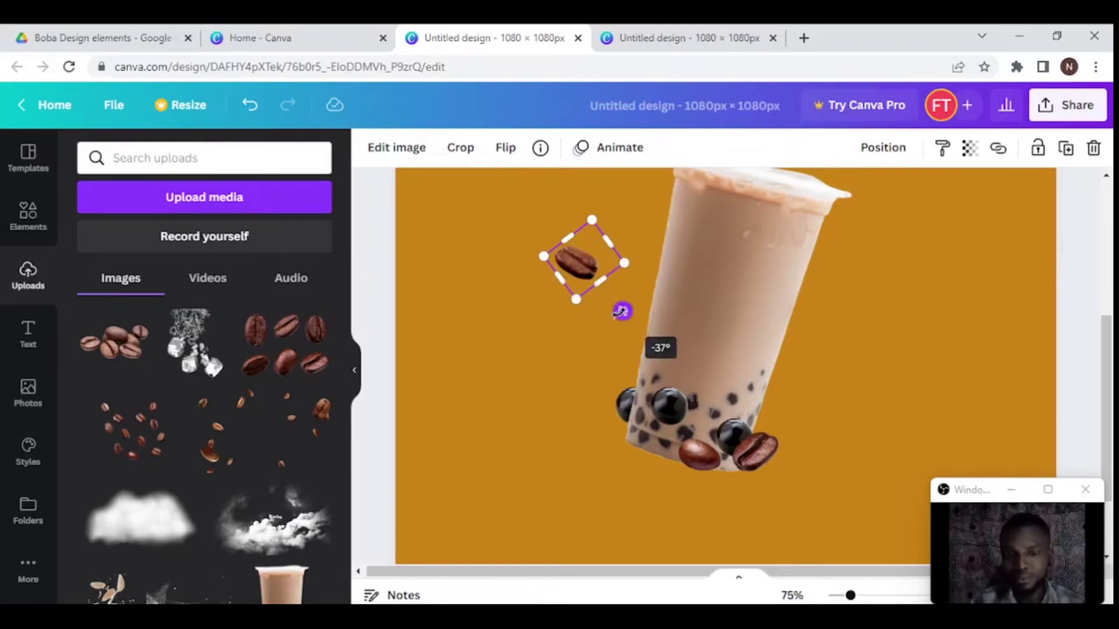
{"action": "left_click_drag", "start_coordinate": [576, 267], "coordinate": [628, 373]}
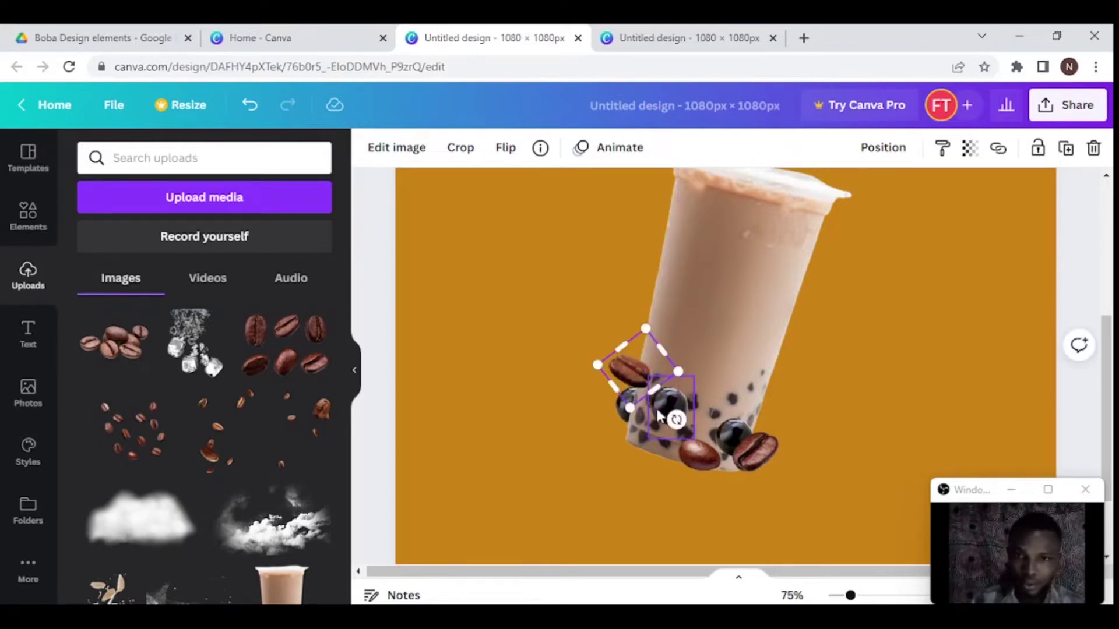
{"action": "left_click_drag", "start_coordinate": [675, 417], "coordinate": [660, 428]}
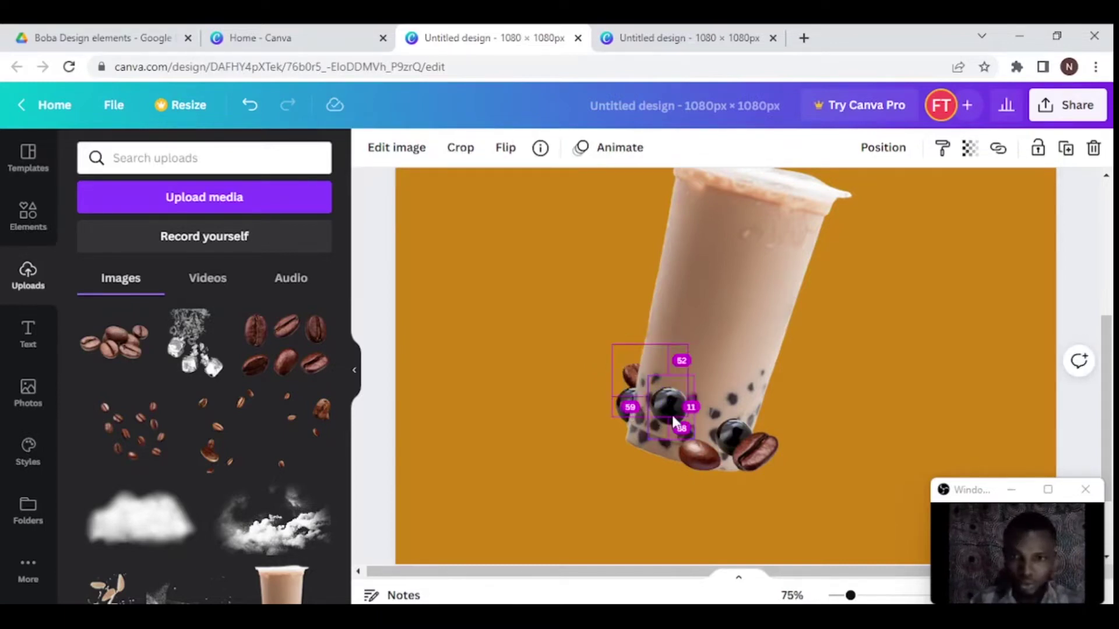
- Duplicate the boba pearl twice, placing the copies higher up inside the cup
{"action": "left_click", "coordinate": [670, 413]}
{"action": "left_click_drag", "start_coordinate": [670, 412], "coordinate": [643, 345]}
{"action": "left_click", "coordinate": [676, 408]}
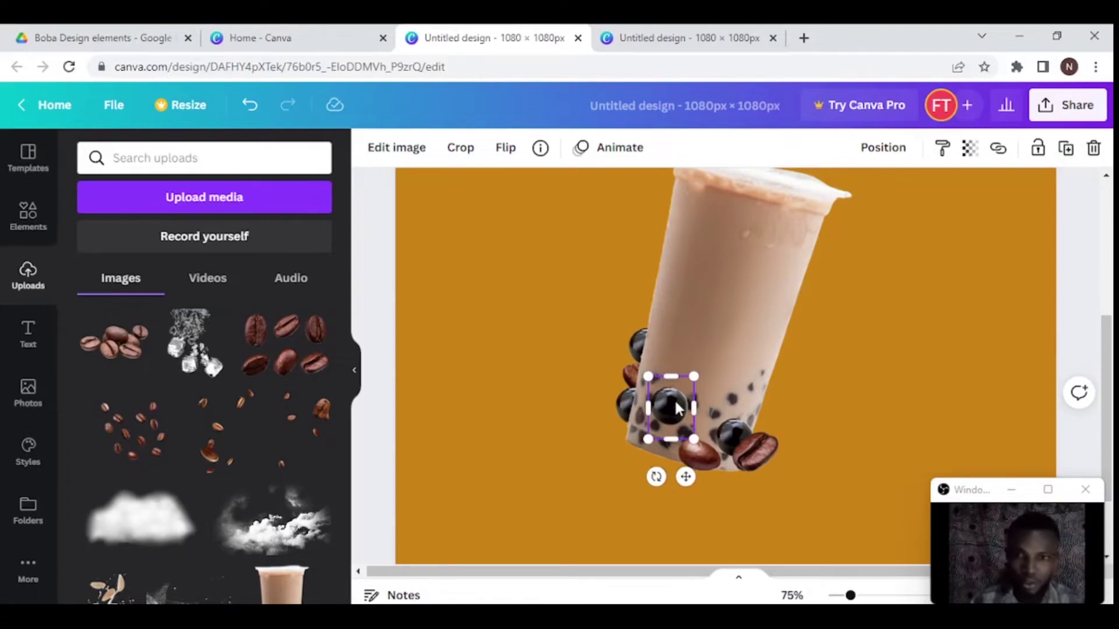
{"action": "left_click_drag", "start_coordinate": [676, 408], "coordinate": [725, 365]}
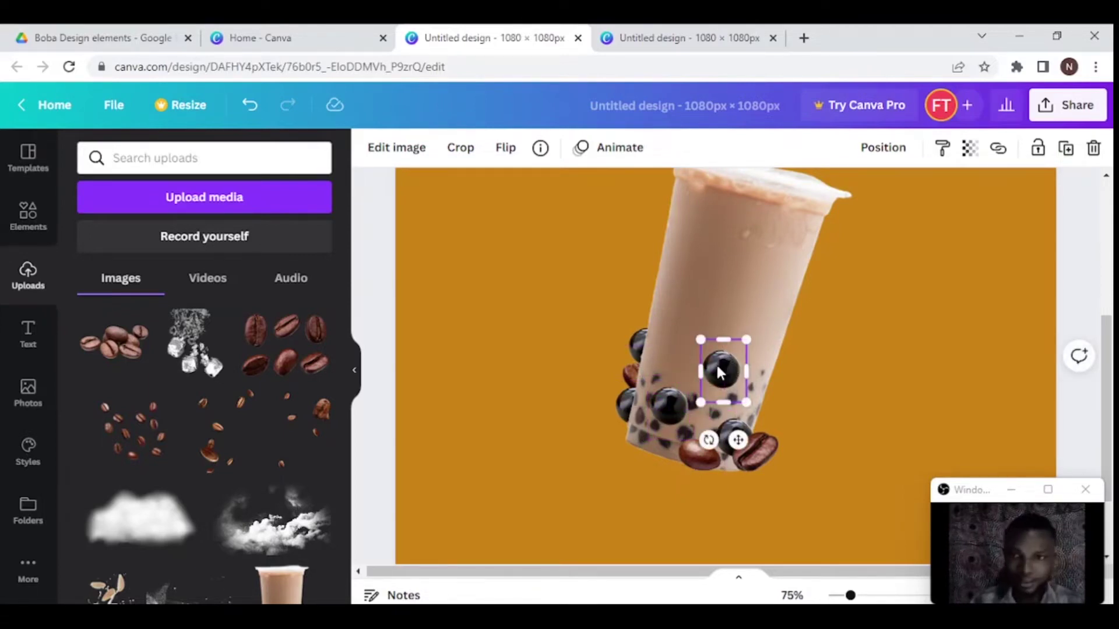
- Add the ice cubes image over the cup, shrinking it and making it narrower
{"action": "left_click", "coordinate": [667, 406]}
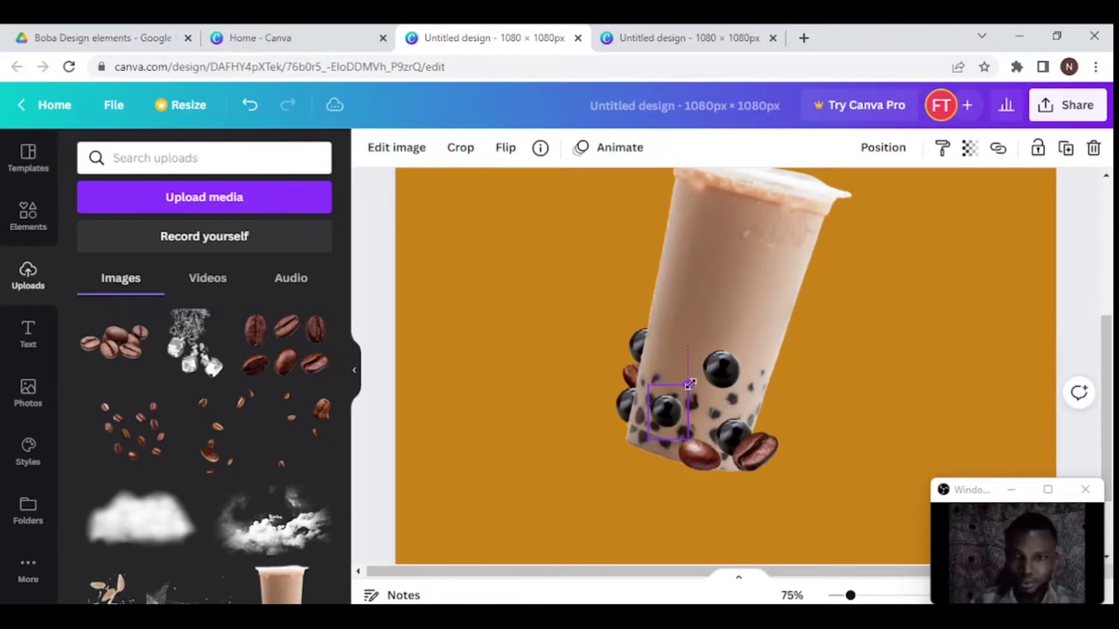
{"action": "left_click_drag", "start_coordinate": [720, 368], "coordinate": [781, 250]}
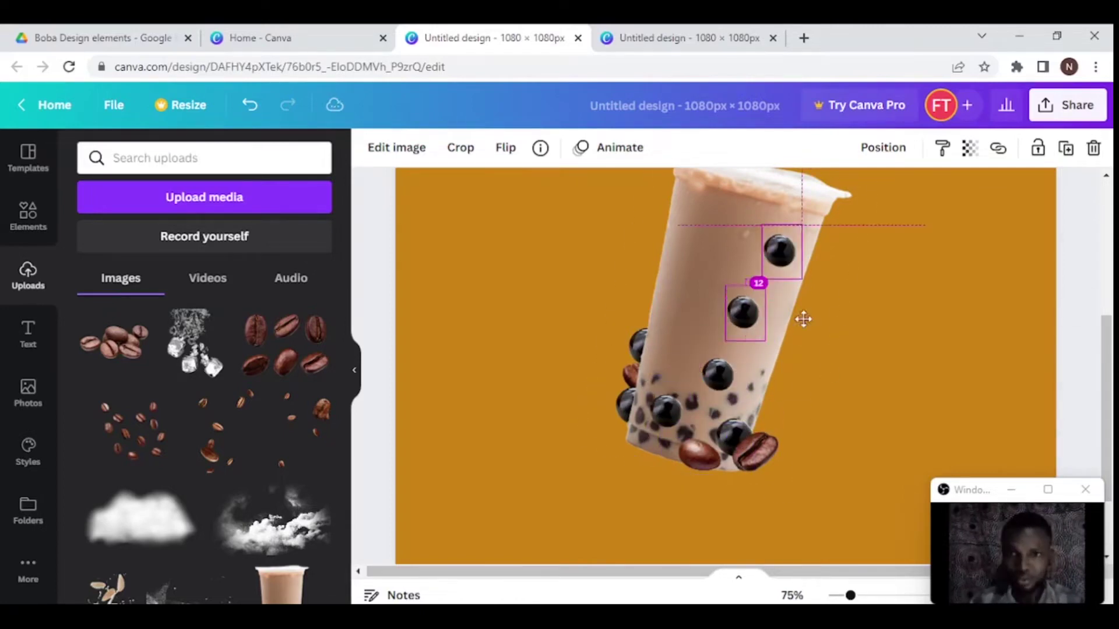
{"action": "scroll", "coordinate": [204, 437], "scroll_direction": "down", "scroll_amount": 3}
{"action": "left_click", "coordinate": [294, 568]}
{"action": "key", "text": "ctrl+minus"}
{"action": "left_click_drag", "start_coordinate": [802, 367], "coordinate": [765, 332]}
{"action": "left_click_drag", "start_coordinate": [759, 285], "coordinate": [757, 285]}
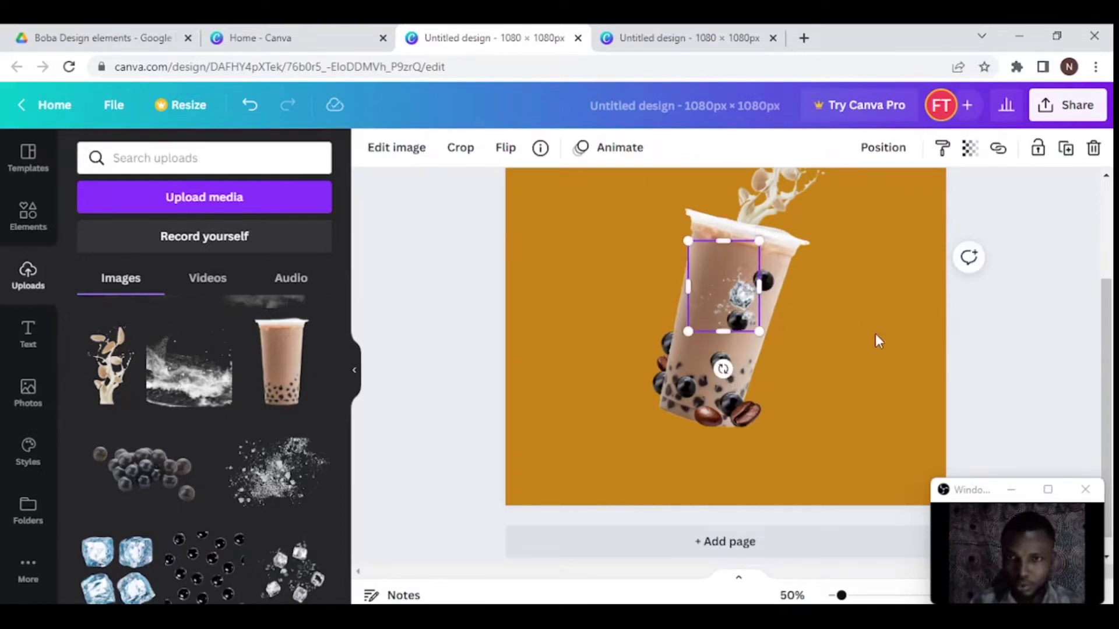
{"action": "left_click", "coordinate": [875, 334]}
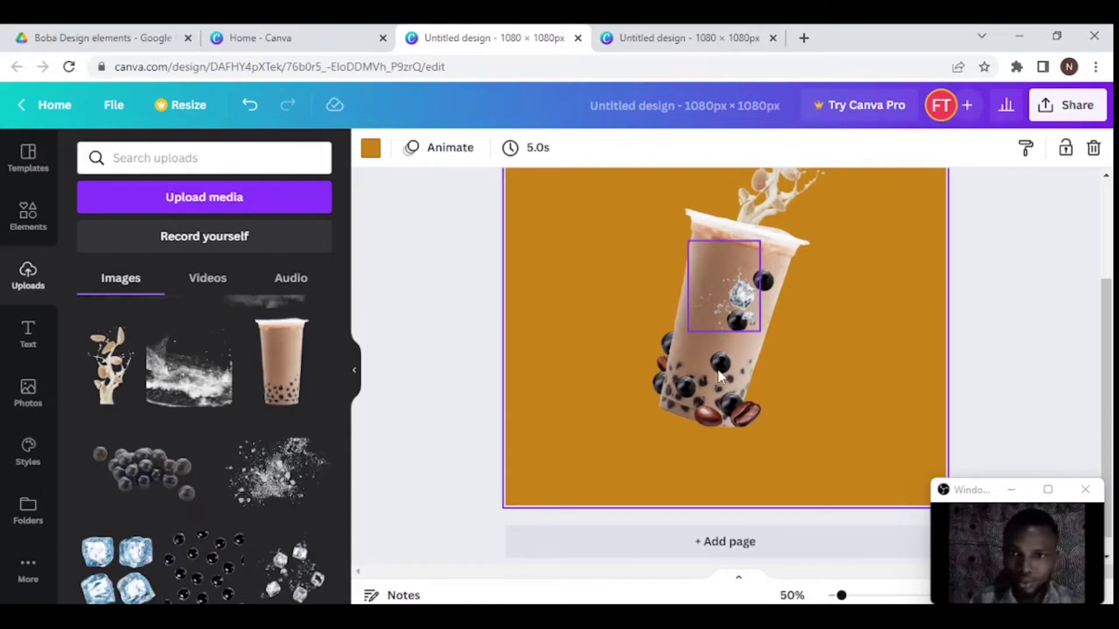
- Move a pearl up-left and set a coffee bean on the cup's left side, tilted slightly clockwise
{"action": "left_click_drag", "start_coordinate": [723, 367], "coordinate": [722, 267]}
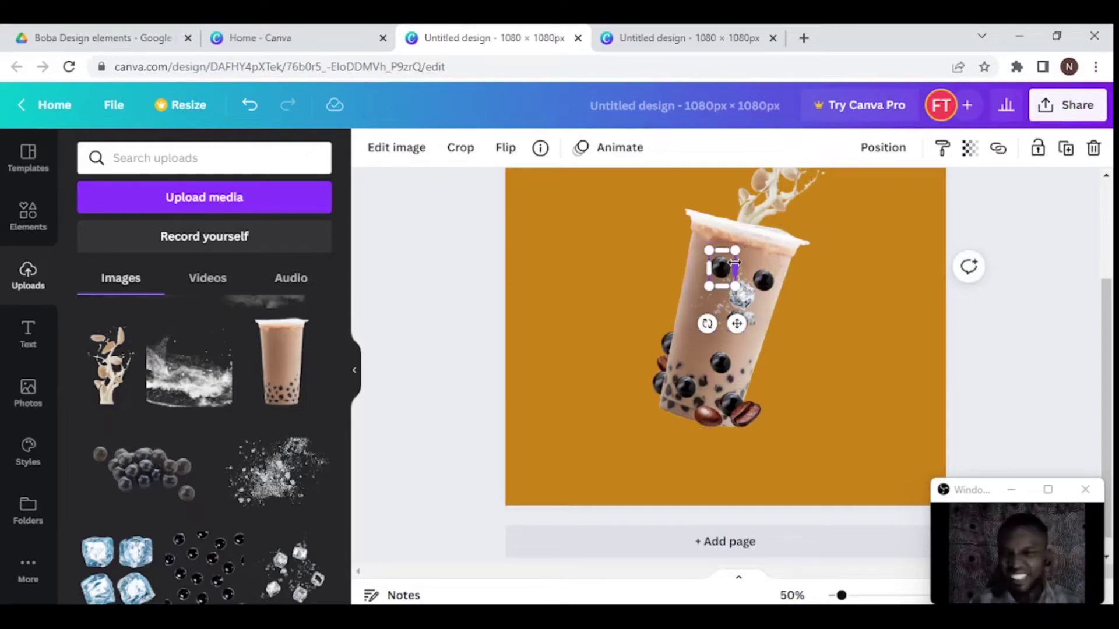
{"action": "left_click_drag", "start_coordinate": [717, 396], "coordinate": [687, 335]}
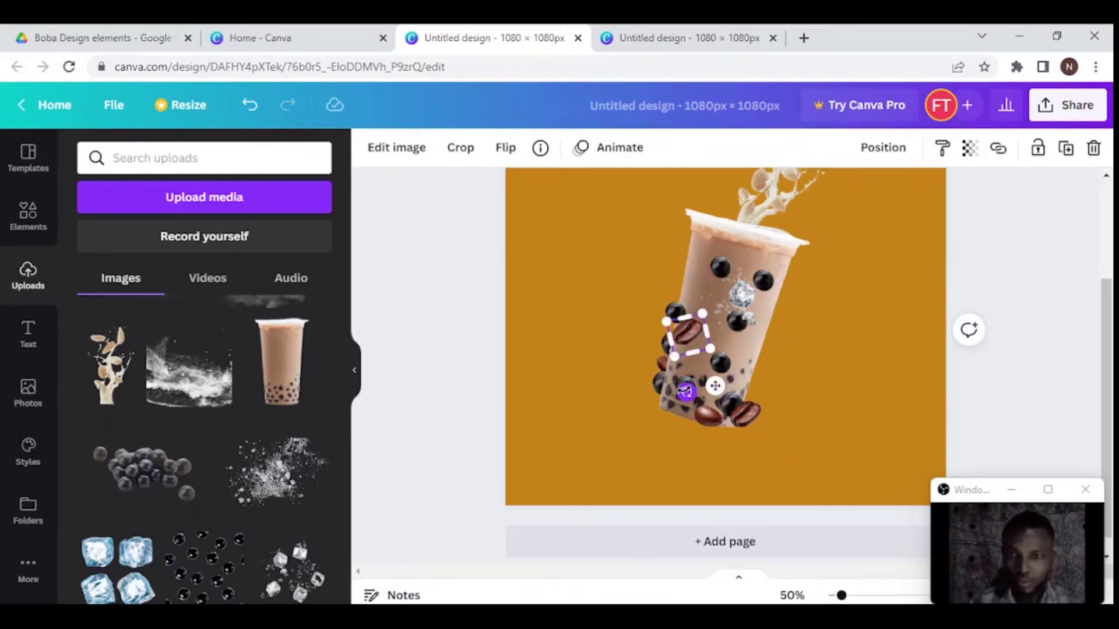
{"action": "left_click", "coordinate": [505, 148]}
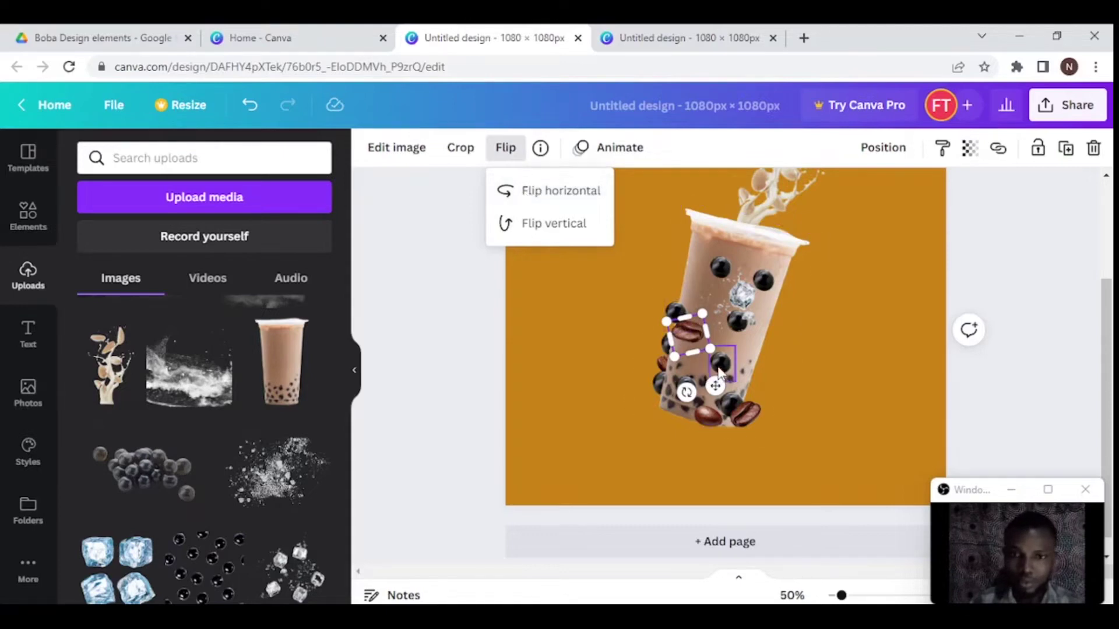
{"action": "left_click_drag", "start_coordinate": [686, 392], "coordinate": [676, 395]}
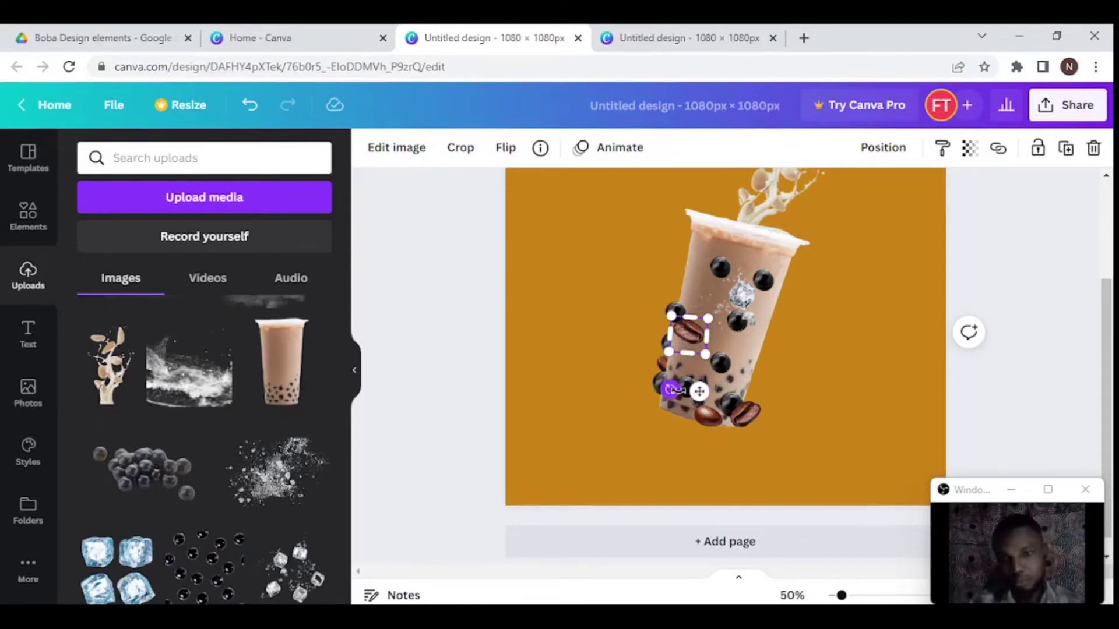
{"action": "left_click_drag", "start_coordinate": [671, 389], "coordinate": [692, 399]}
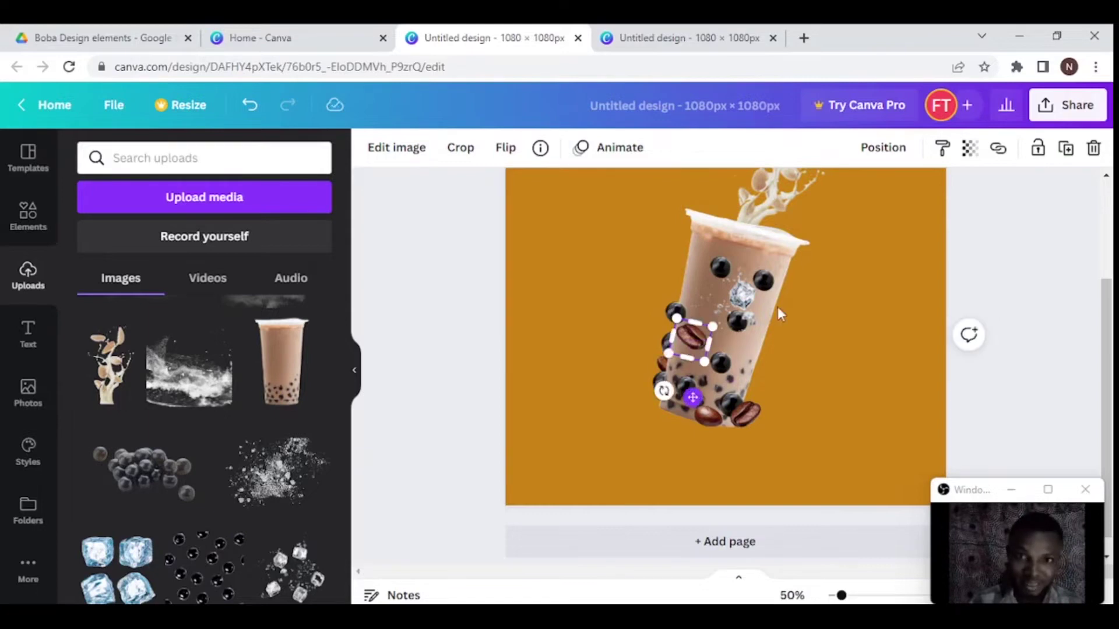
{"action": "left_click", "coordinate": [681, 356]}
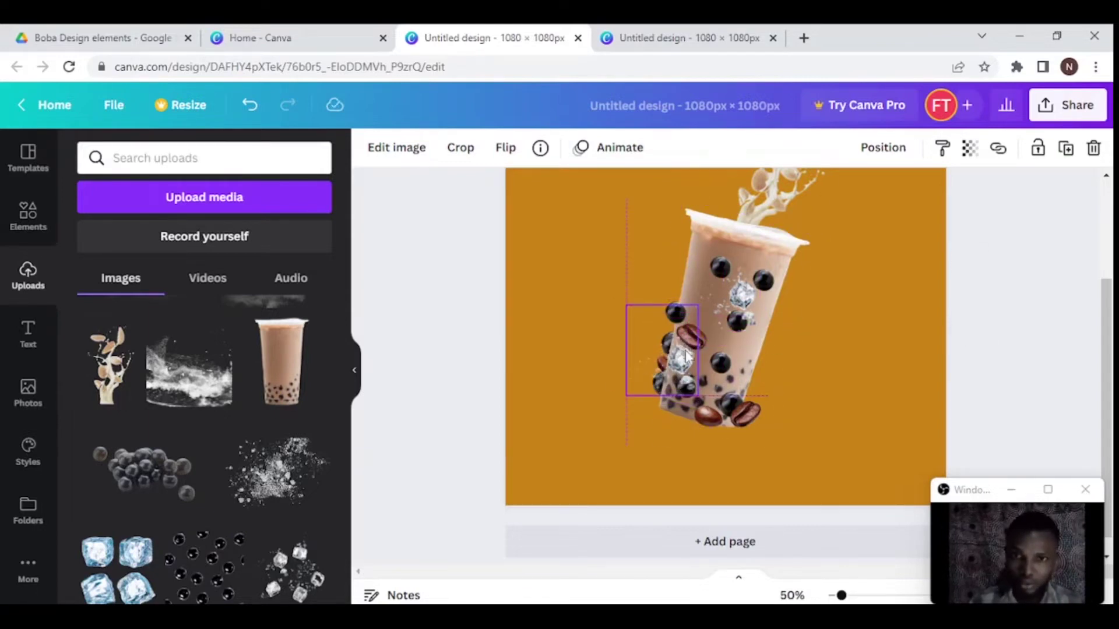
- Adjust the small ice element's layer order and move it onto the cup's lower left
{"action": "left_click_drag", "start_coordinate": [686, 355], "coordinate": [686, 362]}
{"action": "key", "text": "ctrl+["}
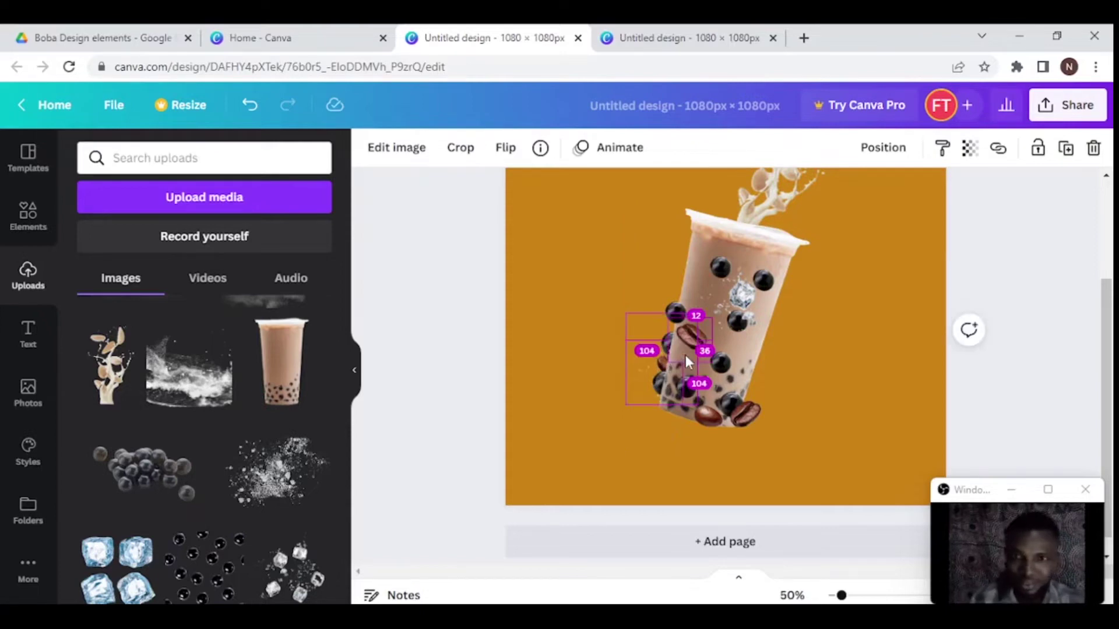
{"action": "key", "text": "ctrl+]"}
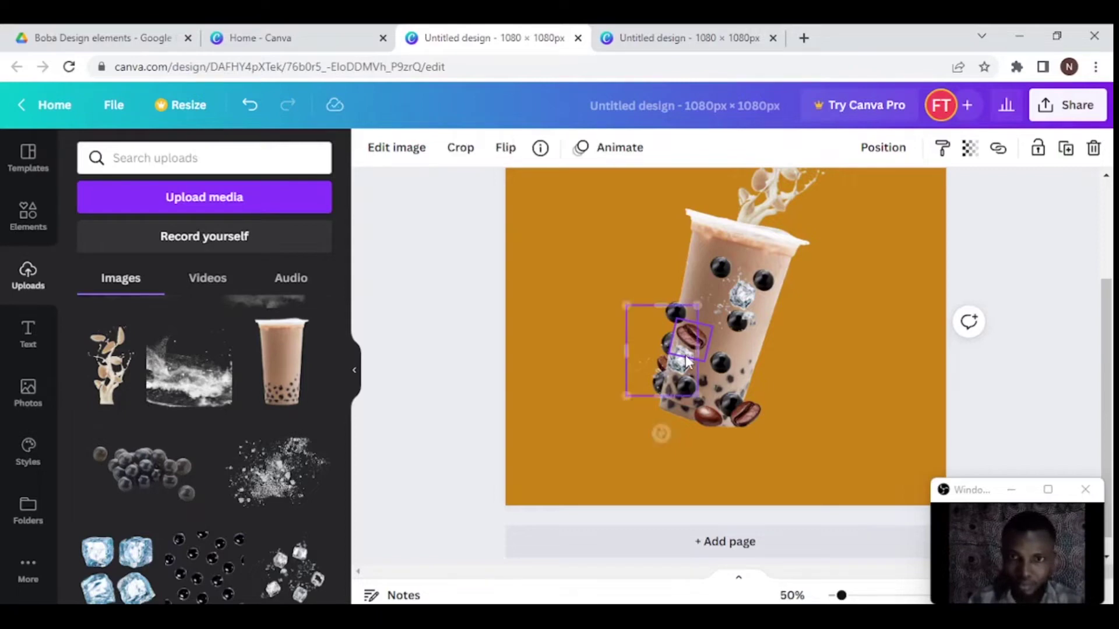
{"action": "key", "text": "ctrl+["}
{"action": "left_click", "coordinate": [688, 361]}
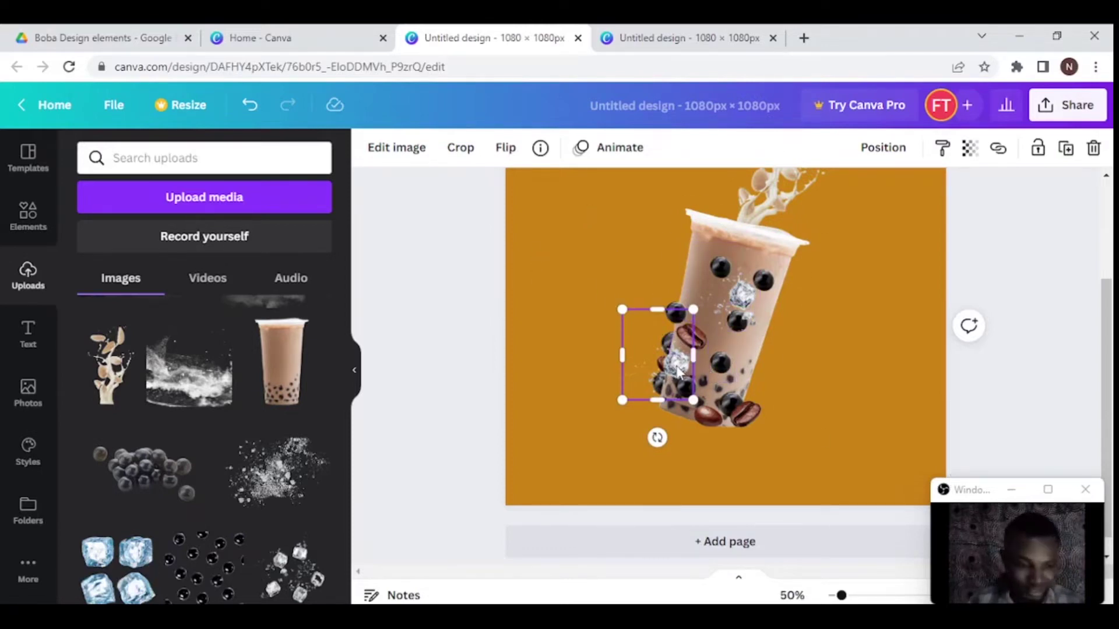
{"action": "left_click_drag", "start_coordinate": [677, 373], "coordinate": [739, 387]}
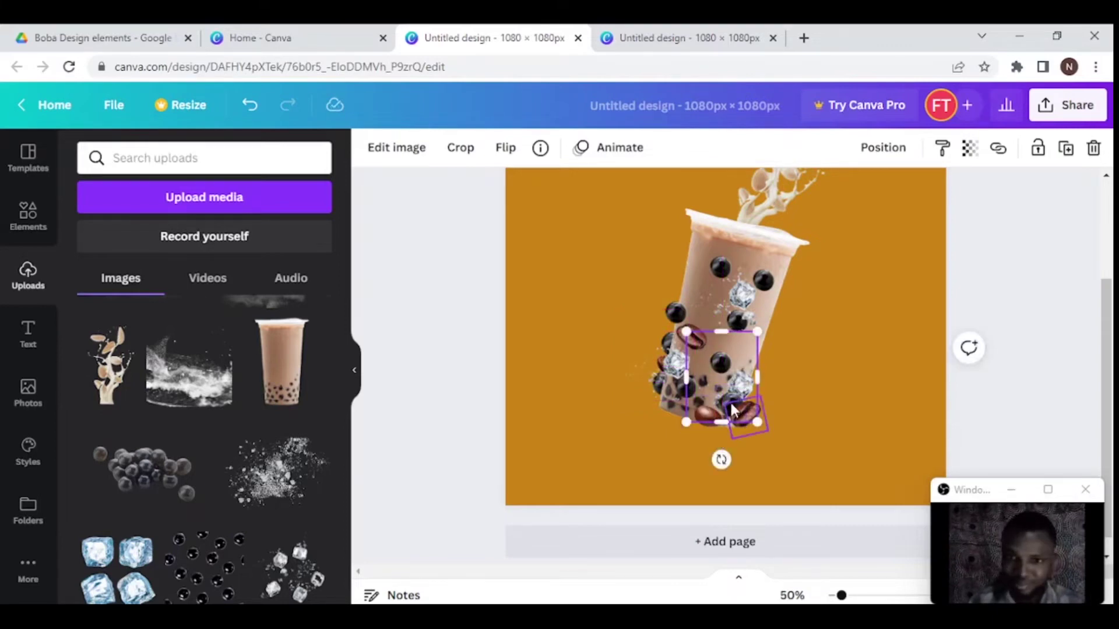
- Select the ice and bean element inside the cup and nudge it slightly down
{"action": "left_click", "coordinate": [731, 402]}
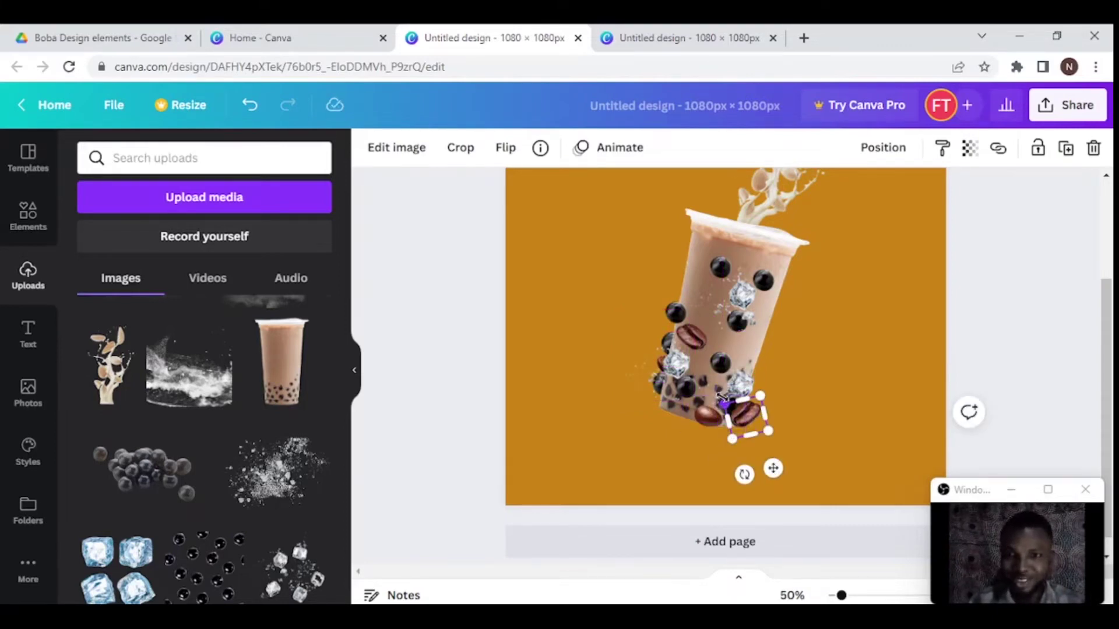
{"action": "left_click", "coordinate": [728, 400]}
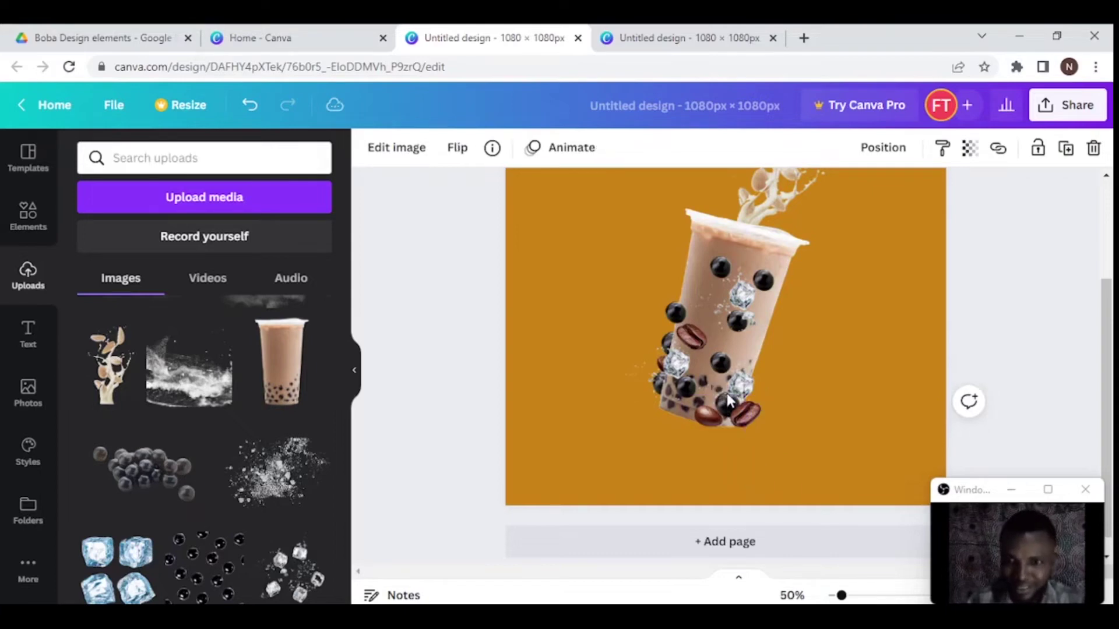
{"action": "left_click", "coordinate": [728, 401]}
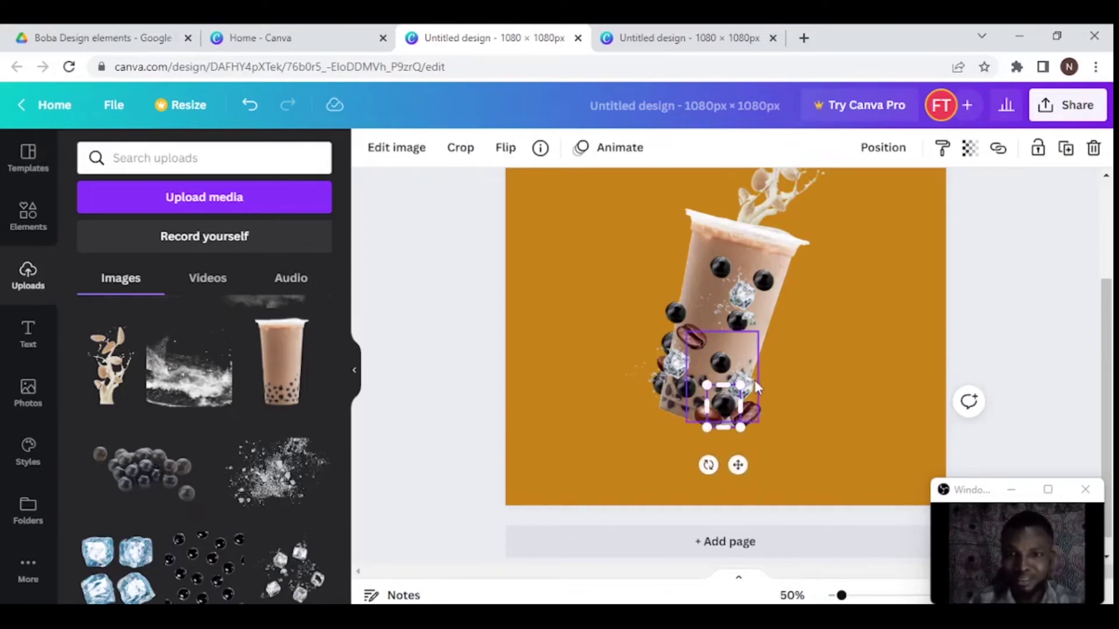
{"action": "left_click", "coordinate": [750, 380]}
{"action": "left_click", "coordinate": [751, 380]}
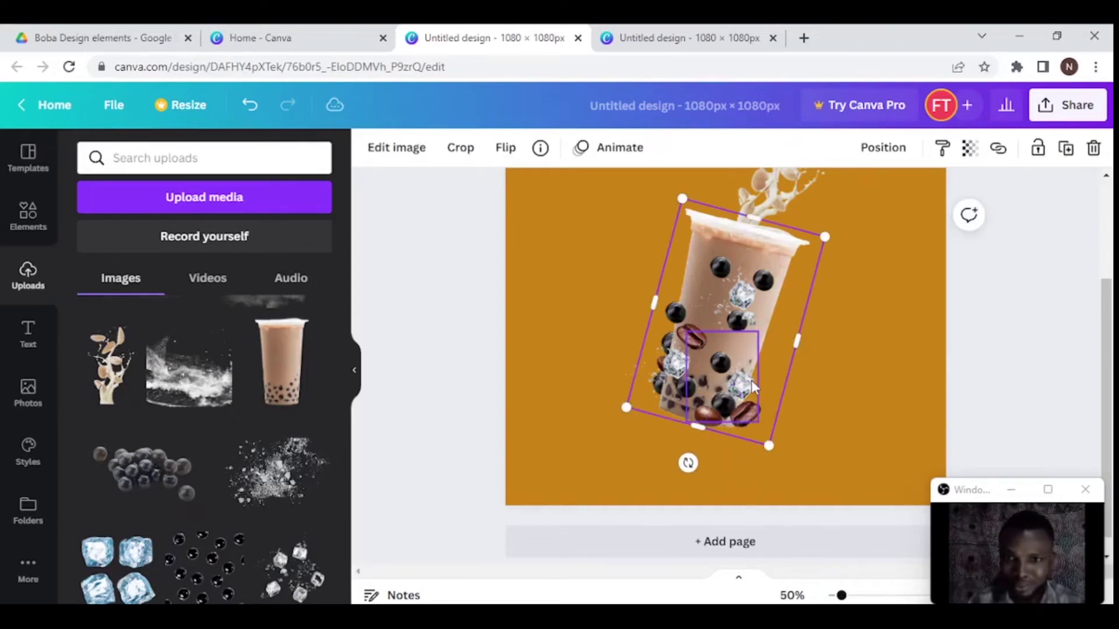
{"action": "left_click", "coordinate": [750, 380]}
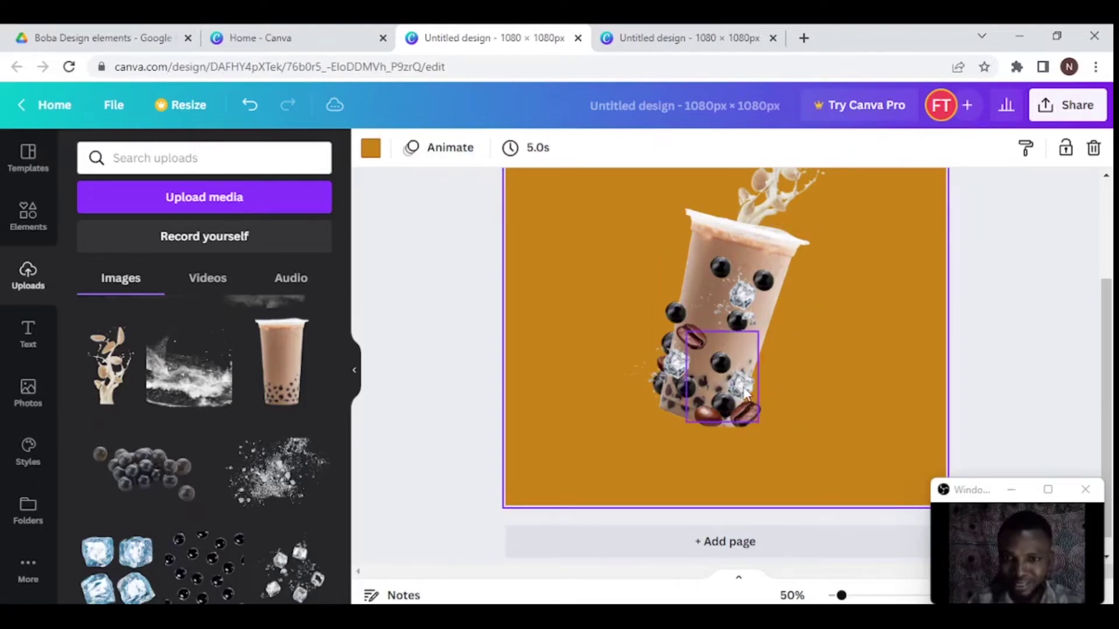
{"action": "left_click", "coordinate": [748, 395]}
{"action": "left_click_drag", "start_coordinate": [748, 394], "coordinate": [748, 398]}
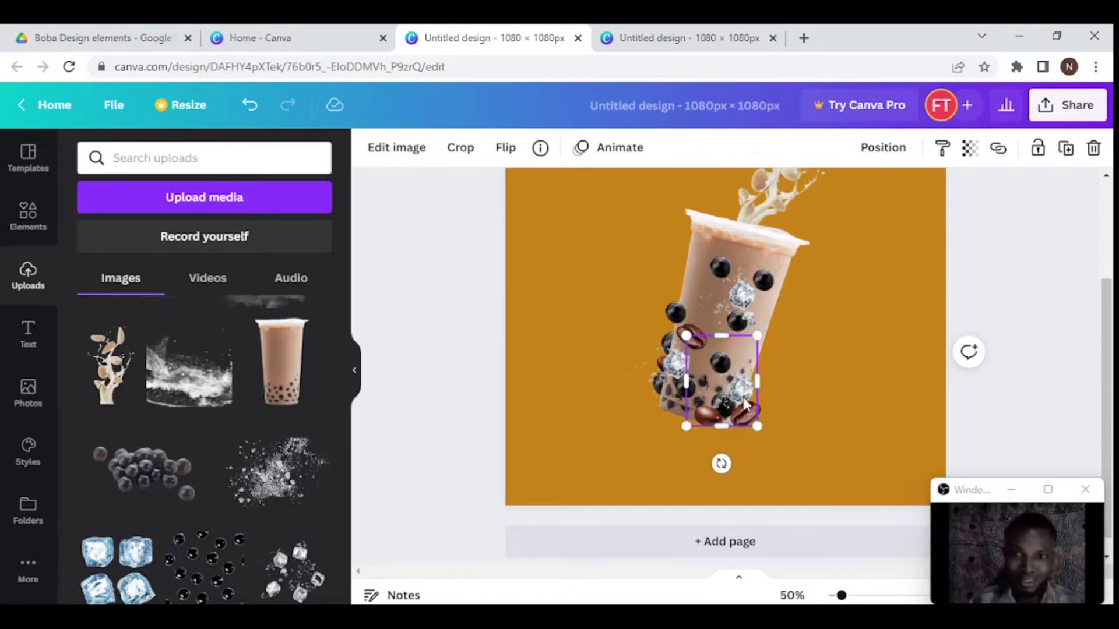
- Move a coffee-bean element to the right of the cup and crop it to a few beans
{"action": "left_click_drag", "start_coordinate": [723, 402], "coordinate": [770, 387]}
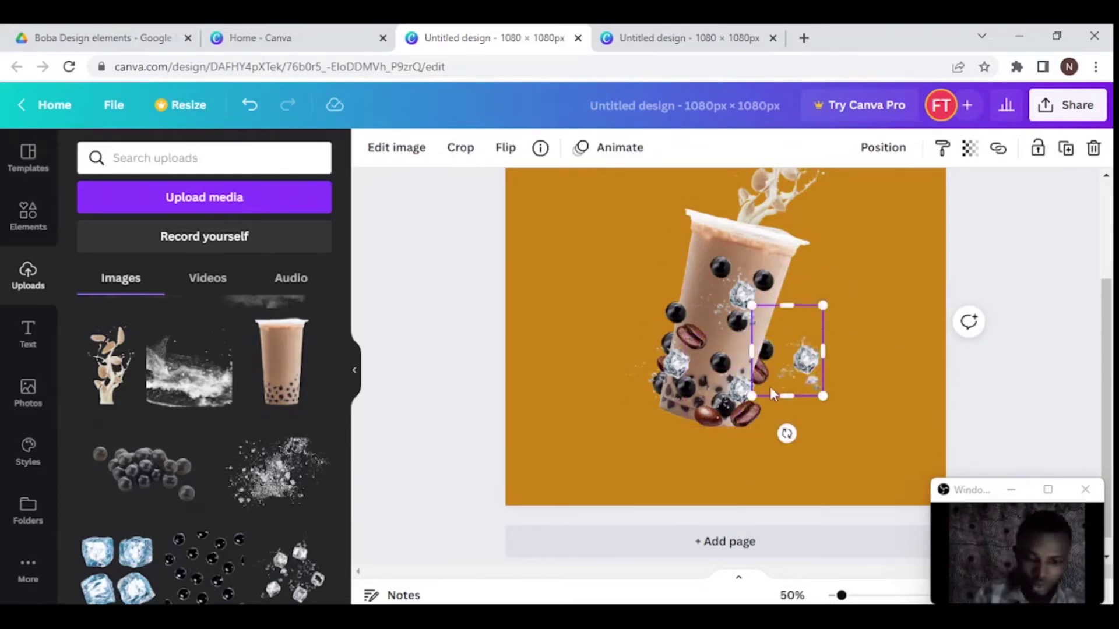
{"action": "left_click", "coordinate": [708, 421]}
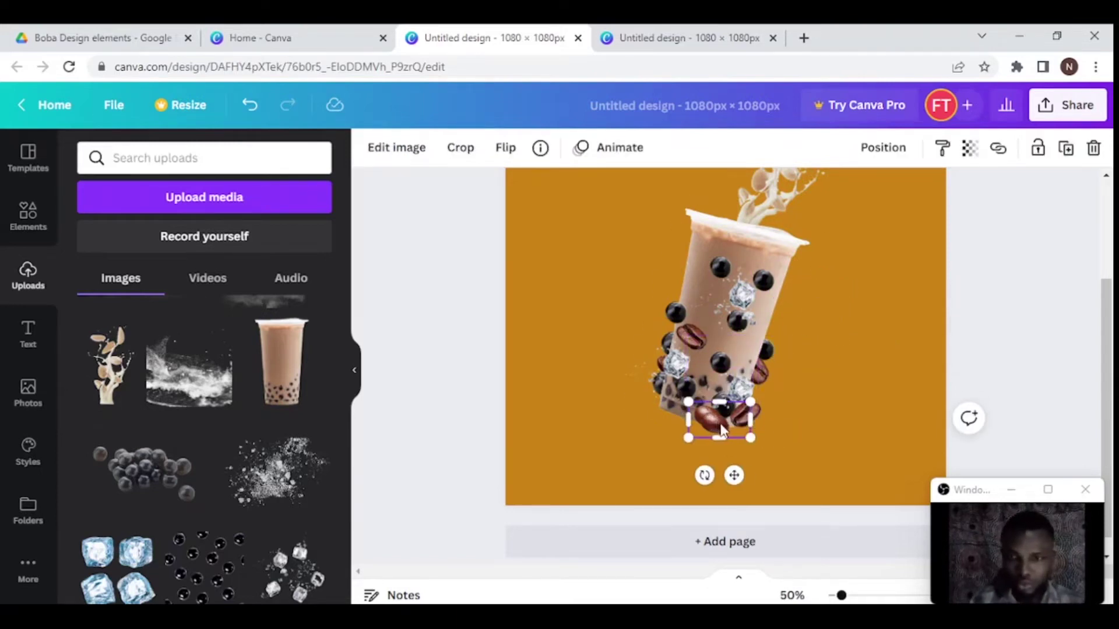
{"action": "left_click_drag", "start_coordinate": [708, 421], "coordinate": [813, 416]}
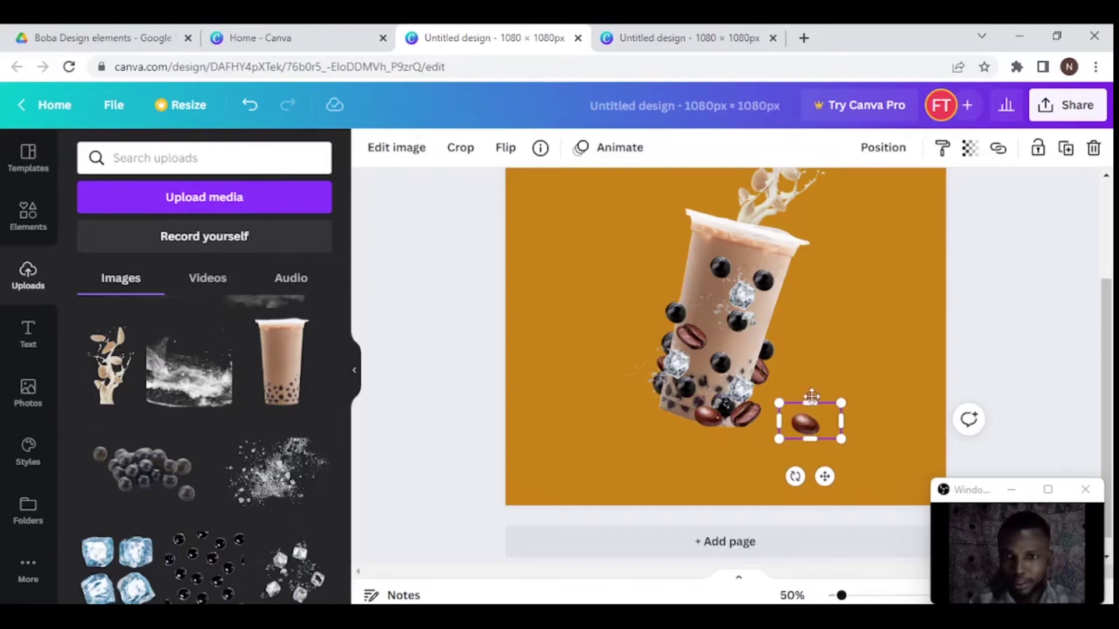
{"action": "double_click", "coordinate": [813, 398]}
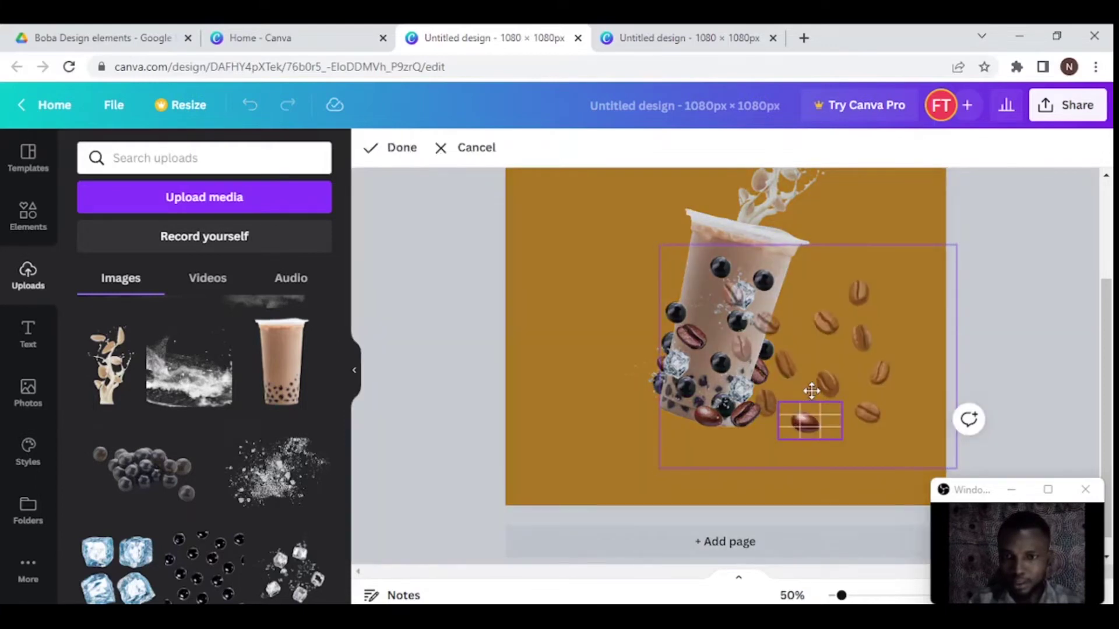
{"action": "left_click", "coordinate": [731, 486]}
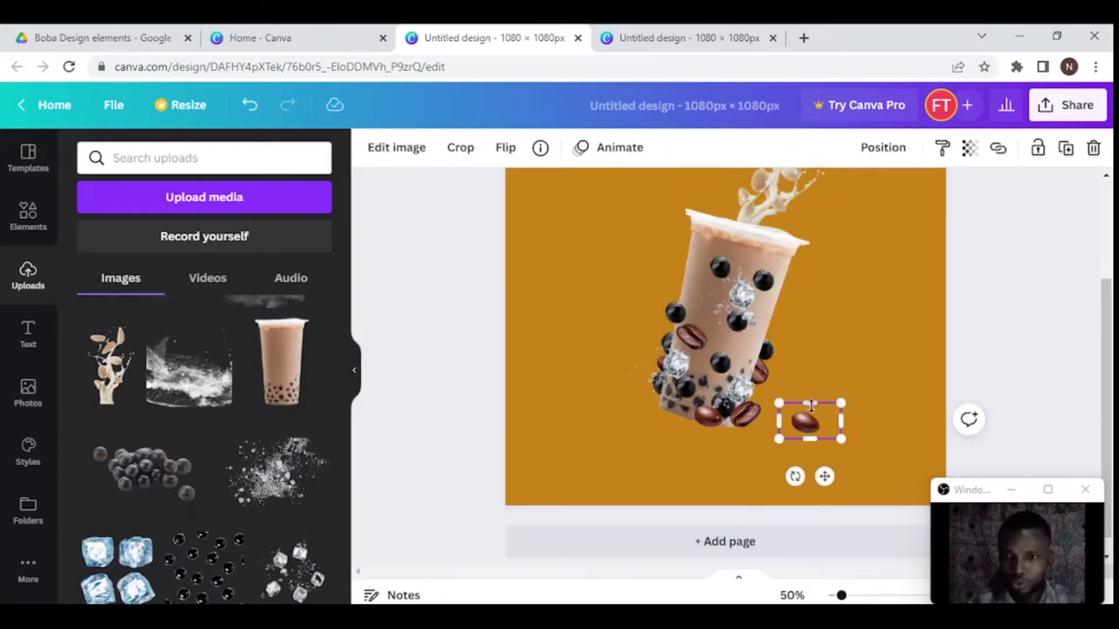
- Resize the cropped bean image's edges and place a tilted bean above the cup's top right
{"action": "left_click_drag", "start_coordinate": [791, 280], "coordinate": [809, 349]}
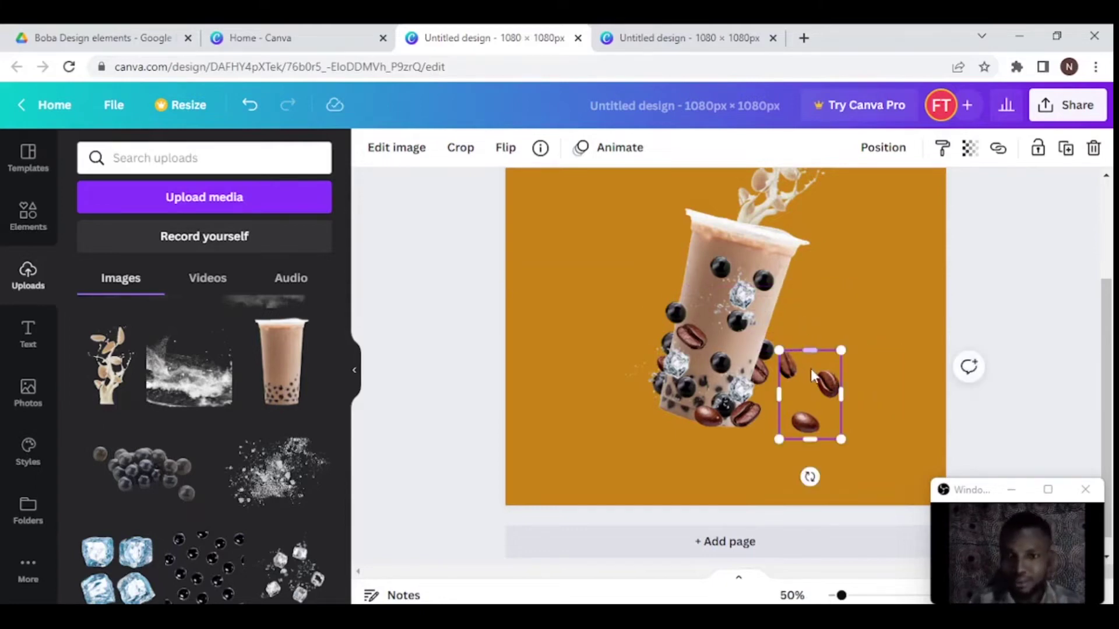
{"action": "left_click_drag", "start_coordinate": [785, 387], "coordinate": [812, 388]}
{"action": "key", "text": "ctrl+z"}
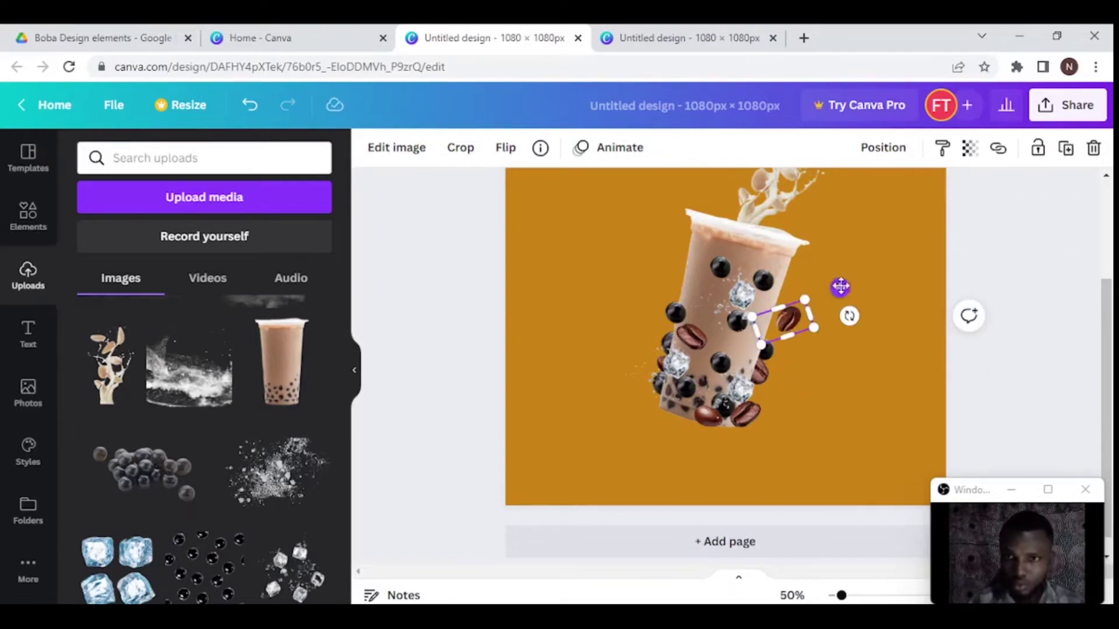
{"action": "left_click_drag", "start_coordinate": [840, 287], "coordinate": [829, 286]}
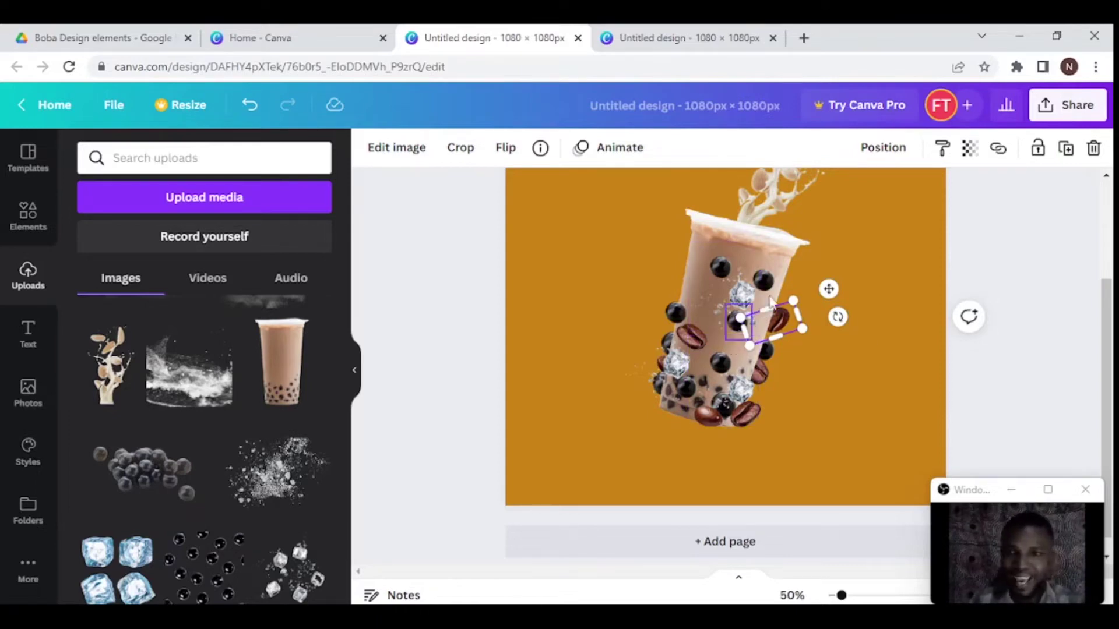
{"action": "left_click_drag", "start_coordinate": [787, 323], "coordinate": [827, 216]}
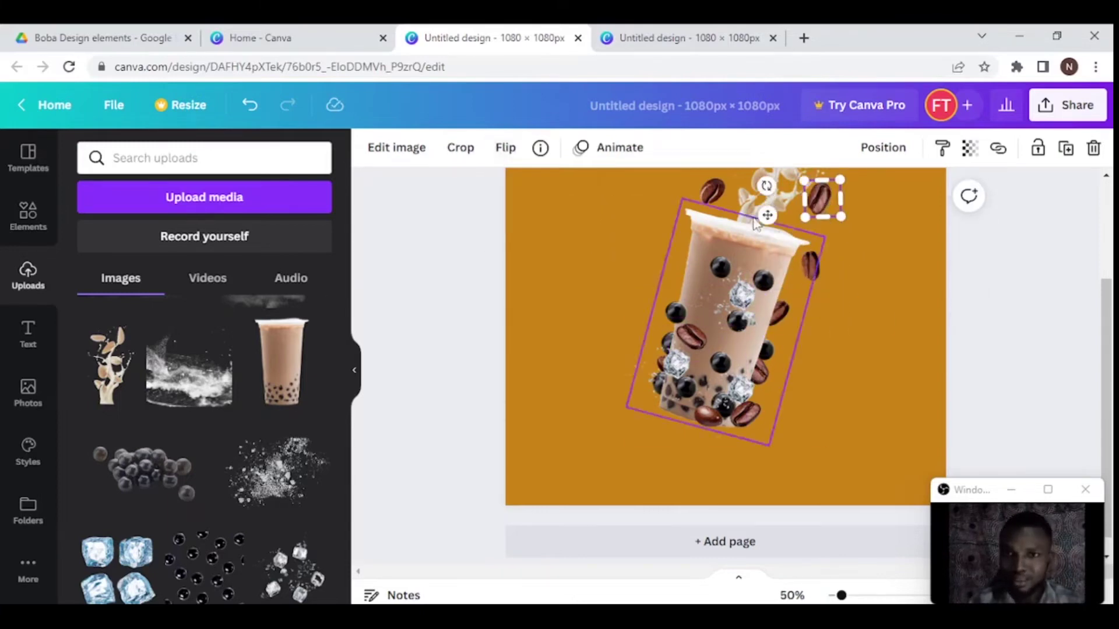
- Set a coffee bean beside the cup top and lift a boba pearl to the cup's top-left rim
{"action": "scroll", "coordinate": [824, 232], "scroll_direction": "up", "scroll_amount": 3}
{"action": "left_click_drag", "start_coordinate": [810, 312], "coordinate": [797, 320]}
{"action": "left_click_drag", "start_coordinate": [676, 419], "coordinate": [686, 305]}
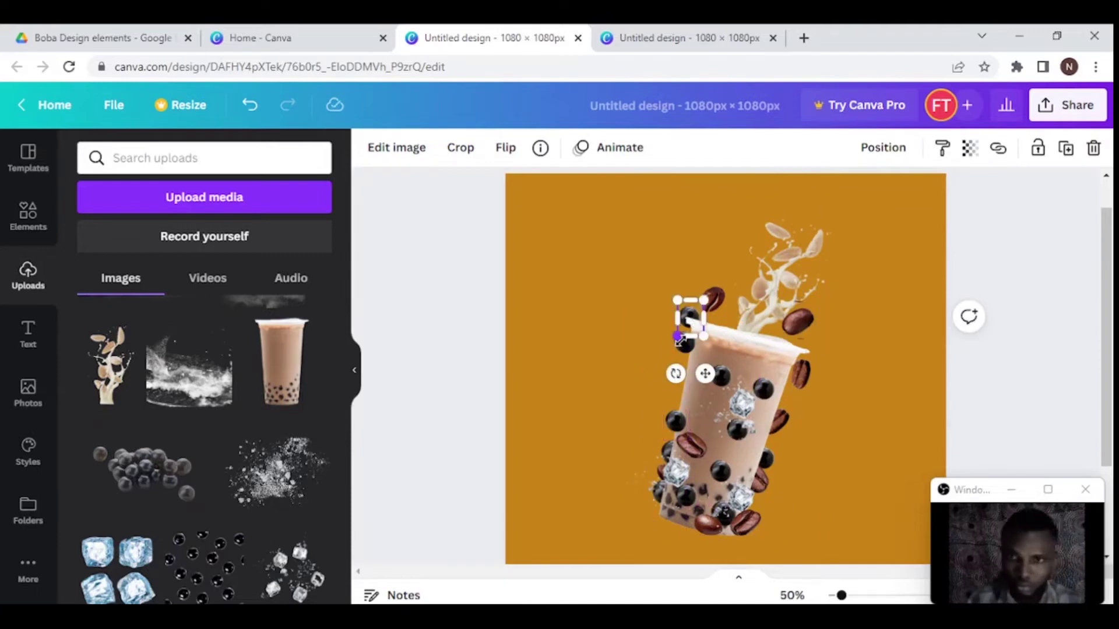
{"action": "left_click", "coordinate": [746, 373]}
{"action": "left_click", "coordinate": [733, 428]}
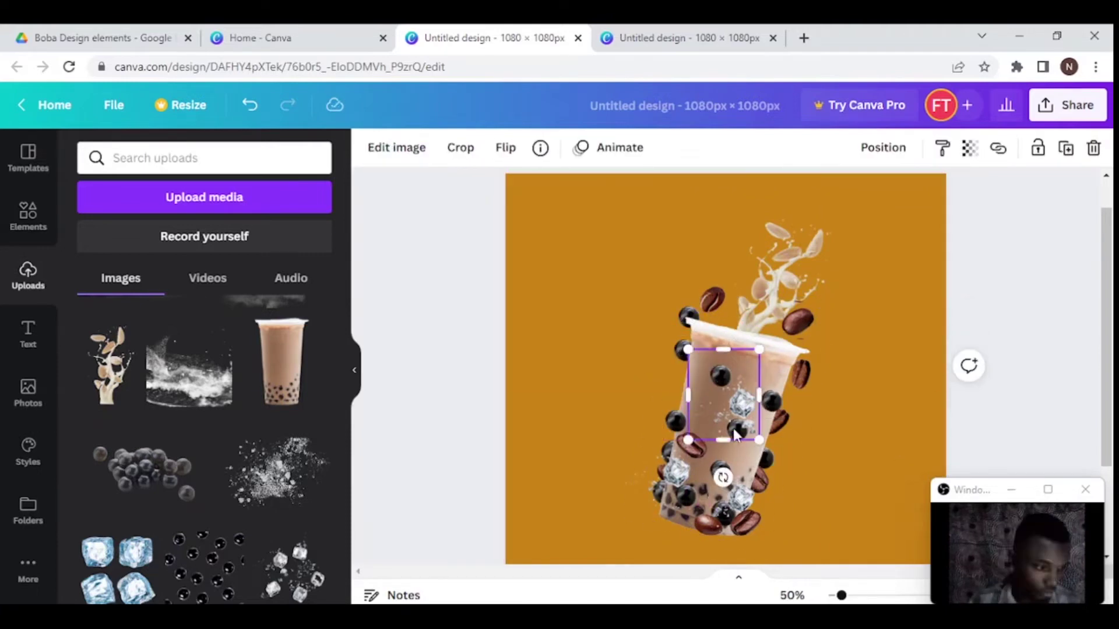
{"action": "left_click", "coordinate": [808, 435]}
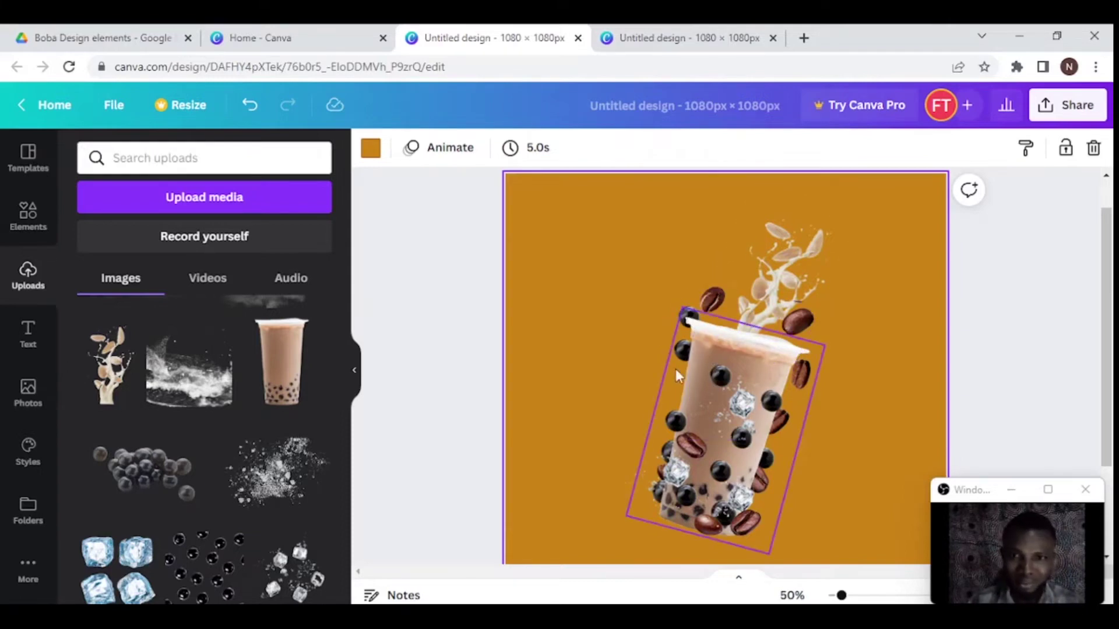
- Move a boba pearl from the cup's left side up near the lid, then zoom in
{"action": "left_click", "coordinate": [676, 419]}
{"action": "left_click_drag", "start_coordinate": [676, 419], "coordinate": [730, 315]}
{"action": "key", "text": "Escape"}
{"action": "key", "text": "ctrl+plus"}
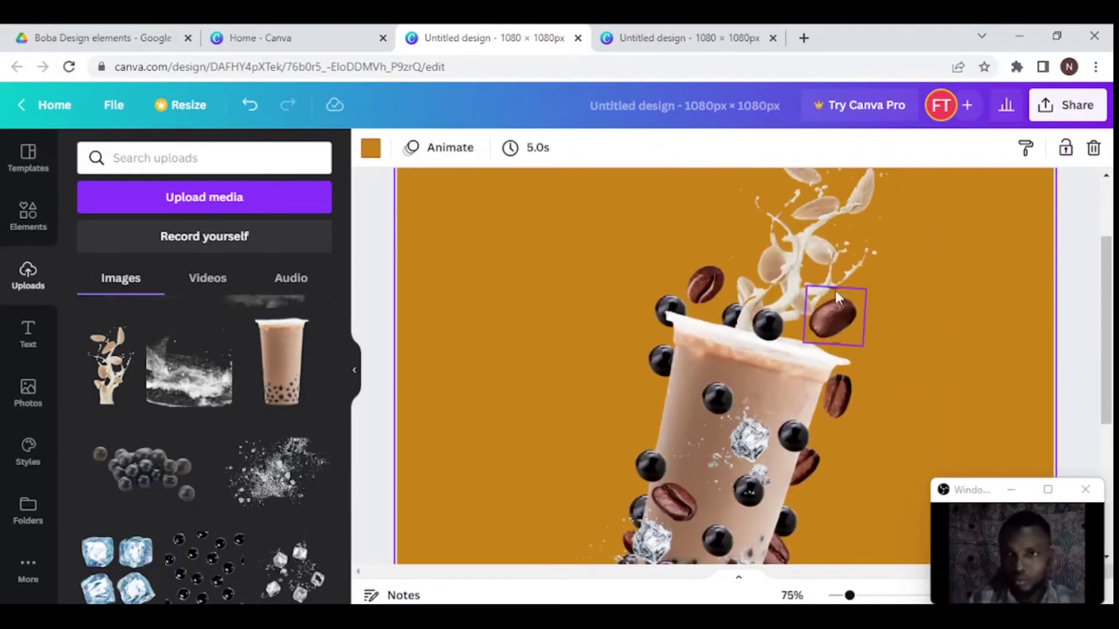
- Crop the rim coffee bean's top and bottom and resize its frame to about 90×98
{"action": "left_click", "coordinate": [830, 330]}
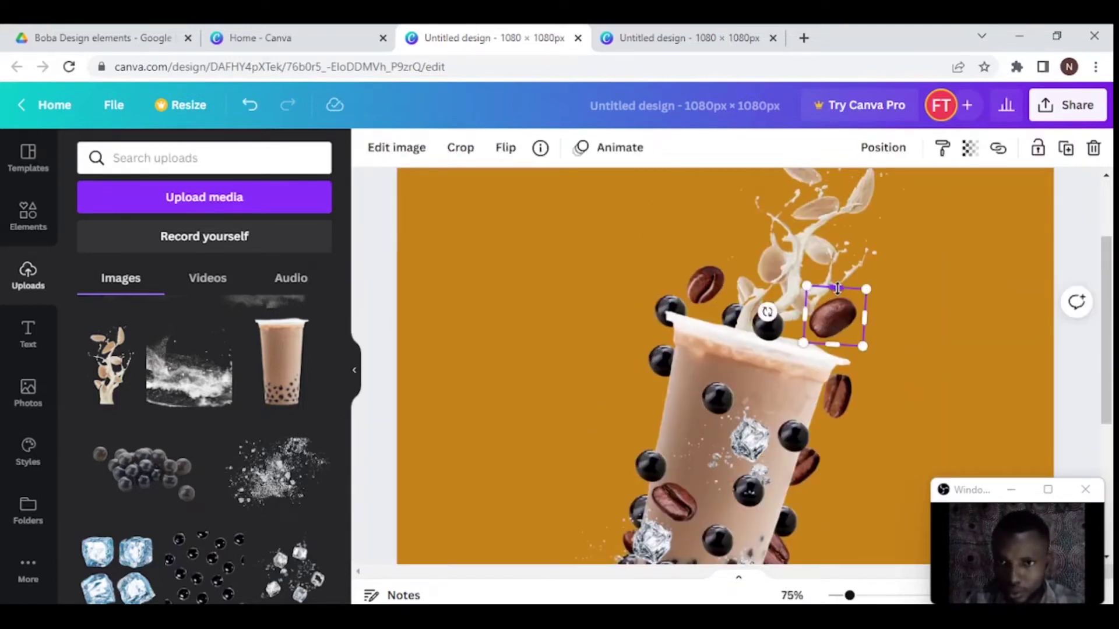
{"action": "left_click_drag", "start_coordinate": [837, 288], "coordinate": [837, 291]}
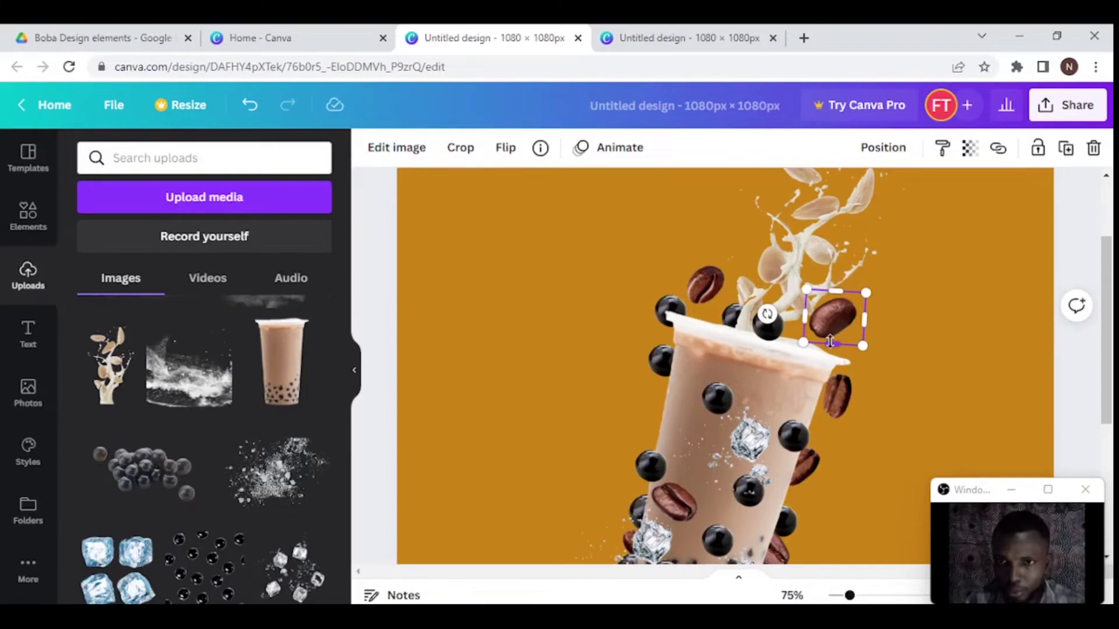
{"action": "left_click_drag", "start_coordinate": [830, 340], "coordinate": [831, 333]}
{"action": "left_click", "coordinate": [935, 324]}
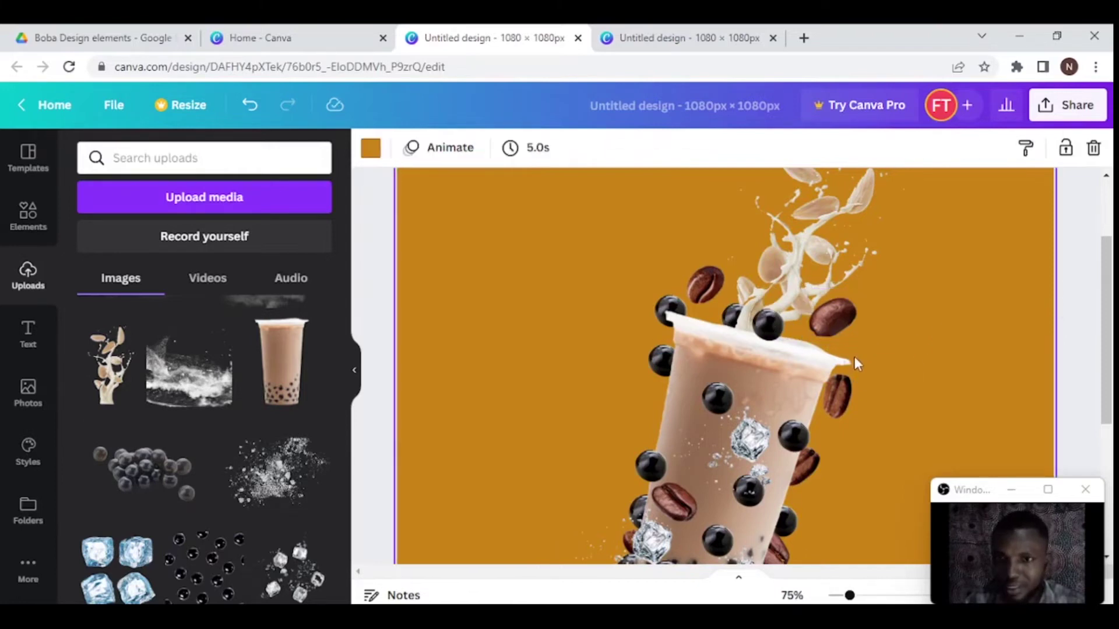
{"action": "left_click", "coordinate": [834, 323]}
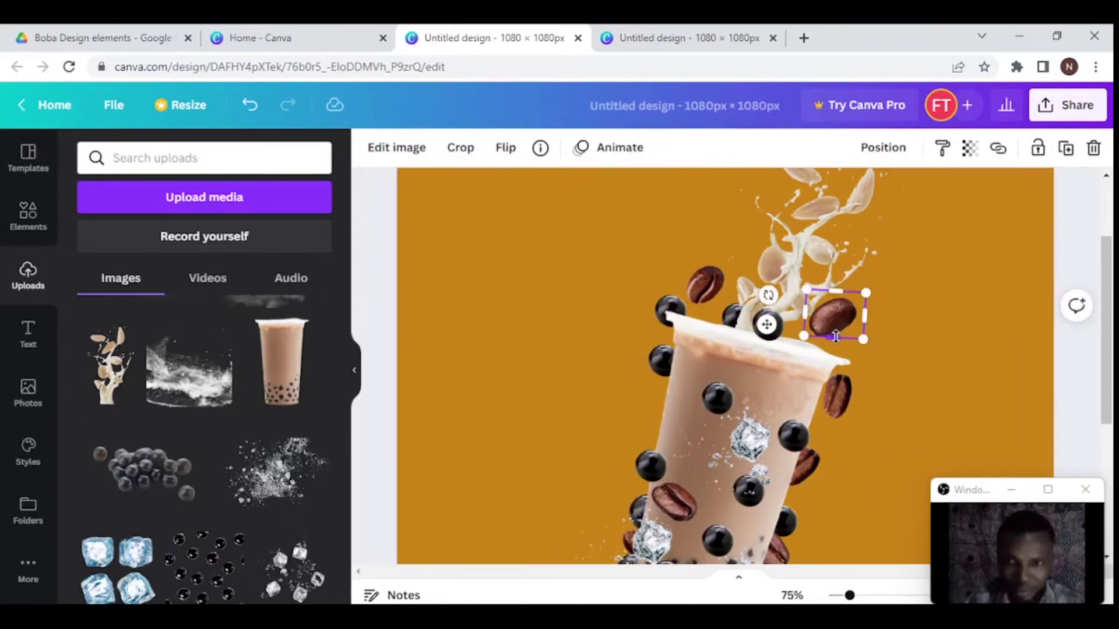
{"action": "left_click_drag", "start_coordinate": [835, 335], "coordinate": [837, 343]}
{"action": "left_click", "coordinate": [947, 306]}
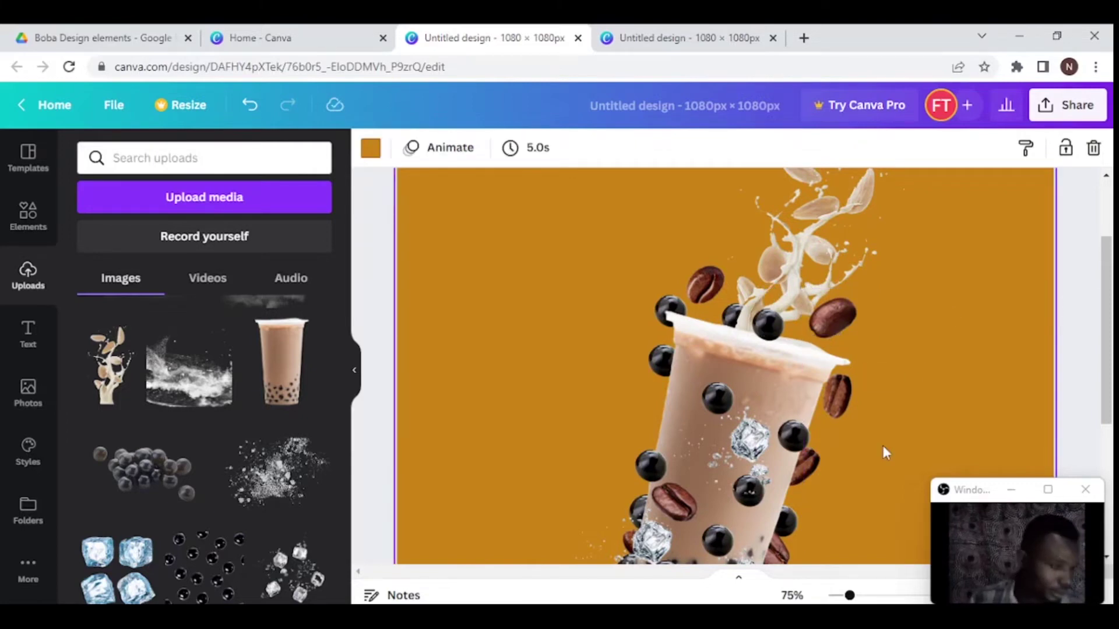
- Move a pearl up into the splash and resize and tilt the pearl at the cup rim
{"action": "left_click_drag", "start_coordinate": [768, 340], "coordinate": [789, 233]}
{"action": "left_click", "coordinate": [767, 319]}
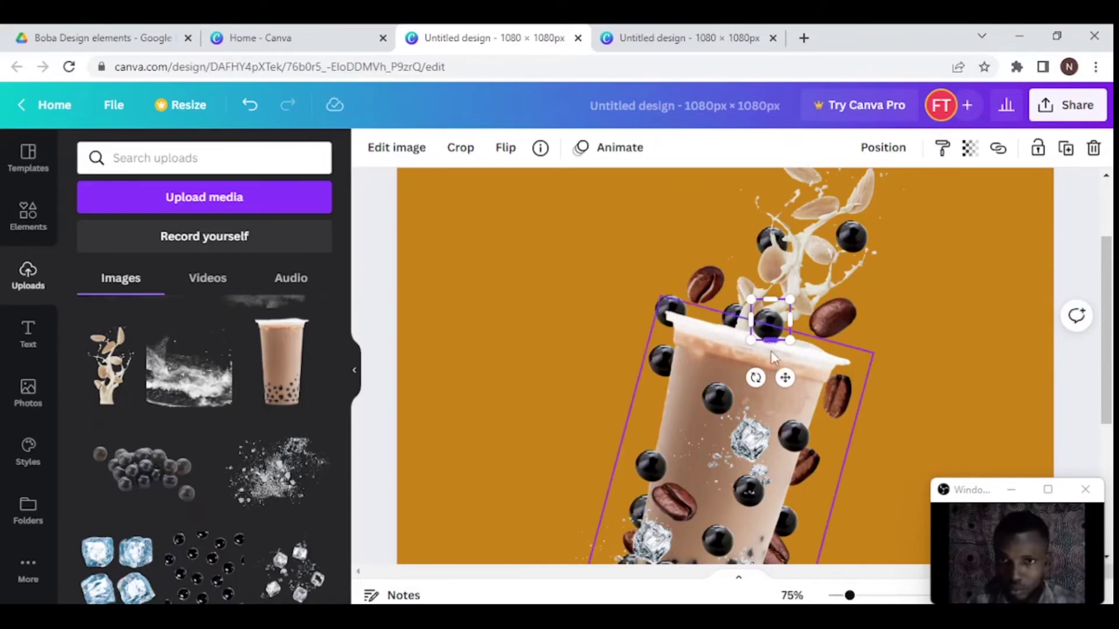
{"action": "left_click_drag", "start_coordinate": [771, 334], "coordinate": [740, 368]}
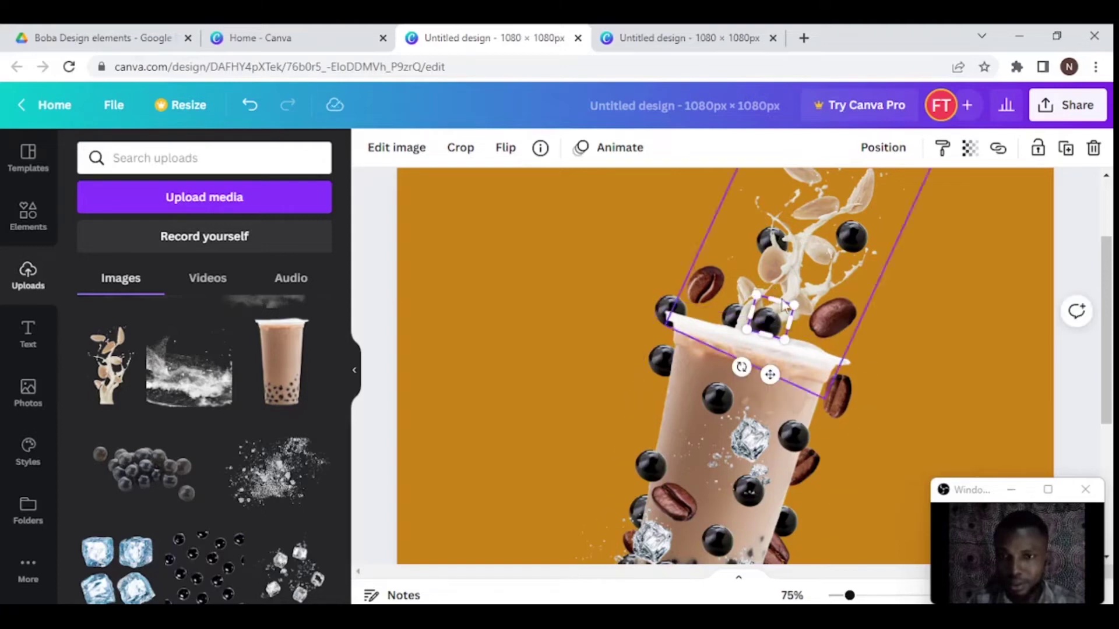
{"action": "left_click_drag", "start_coordinate": [771, 319], "coordinate": [765, 328]}
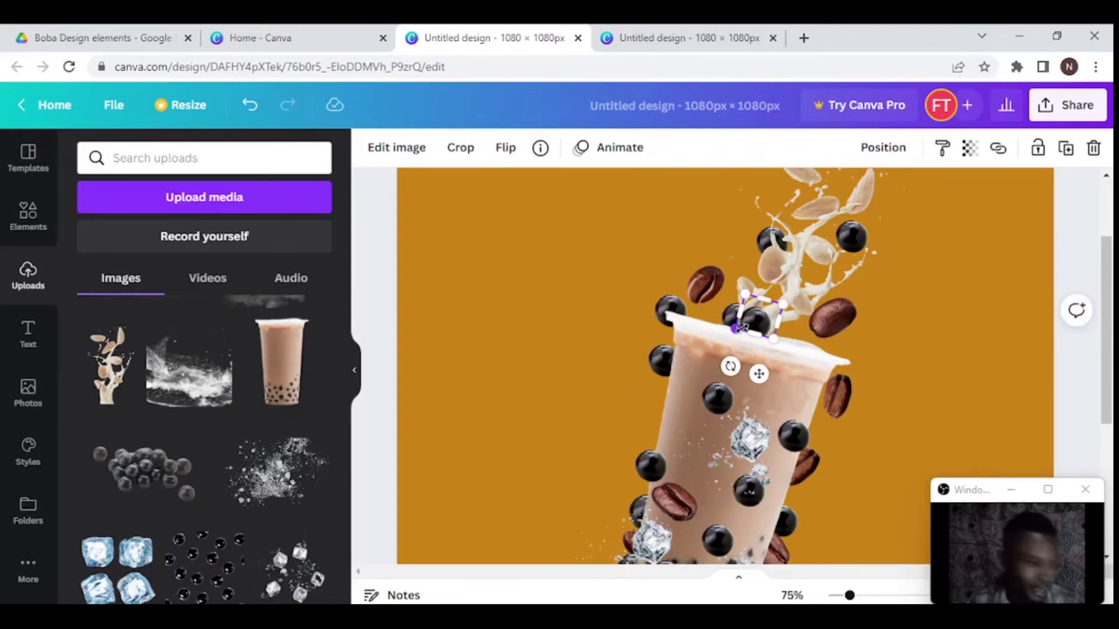
{"action": "left_click", "coordinate": [953, 287]}
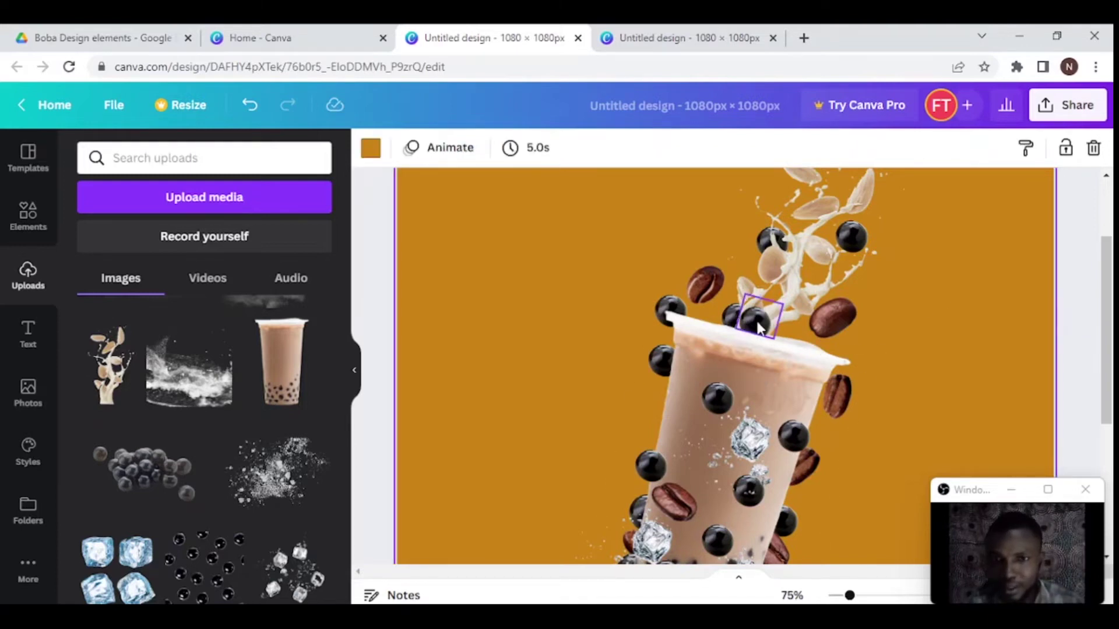
- Rotate the rim pearl about 11 degrees and place an ice cube beside the lid
{"action": "left_click", "coordinate": [759, 328]}
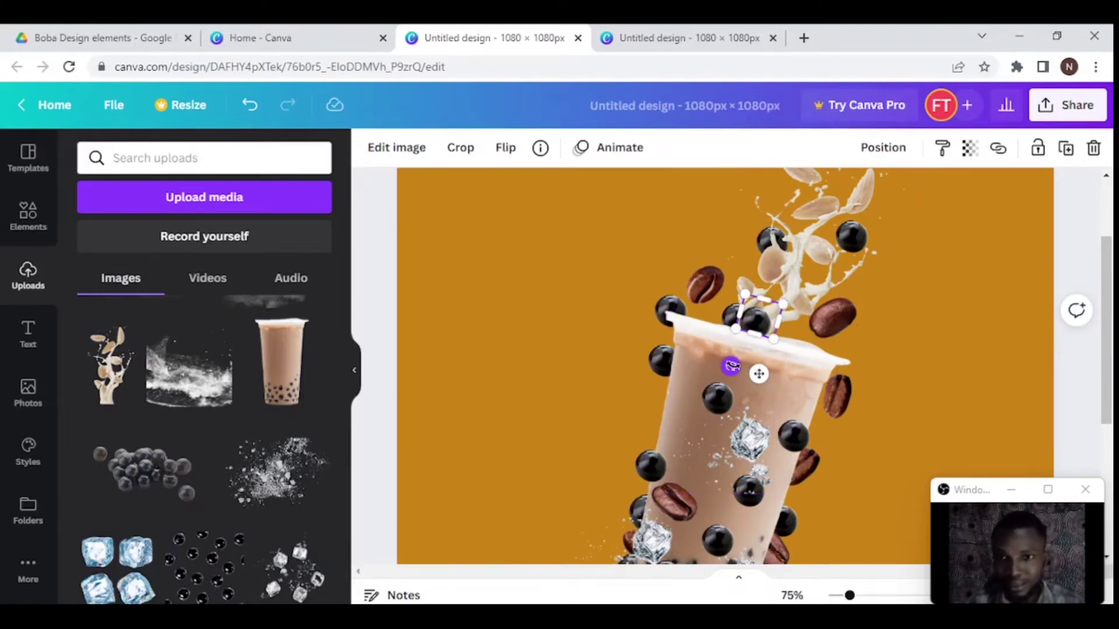
{"action": "left_click_drag", "start_coordinate": [732, 366], "coordinate": [736, 365]}
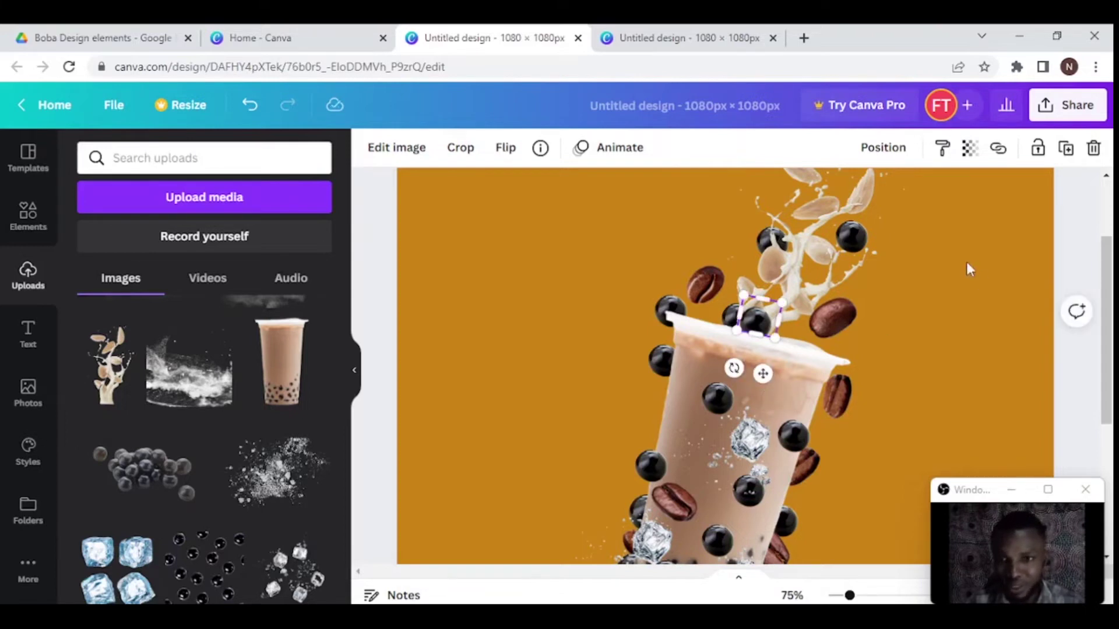
{"action": "left_click", "coordinate": [943, 277]}
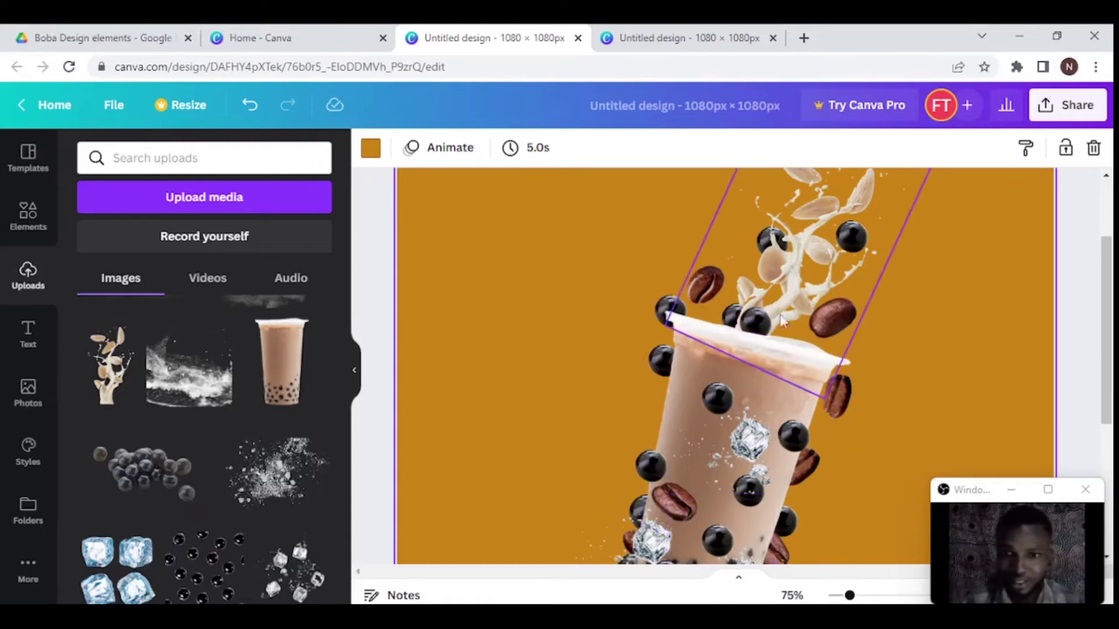
{"action": "left_click_drag", "start_coordinate": [745, 428], "coordinate": [815, 324]}
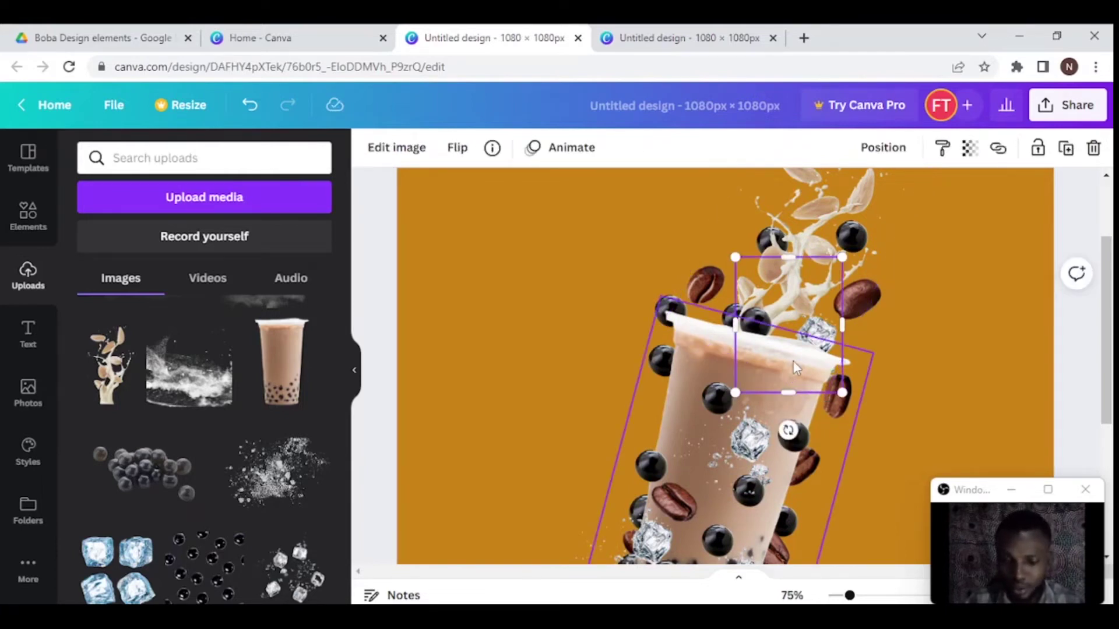
- Nudge the ice cube beside the lid slightly down
{"action": "left_click_drag", "start_coordinate": [792, 361], "coordinate": [794, 366]}
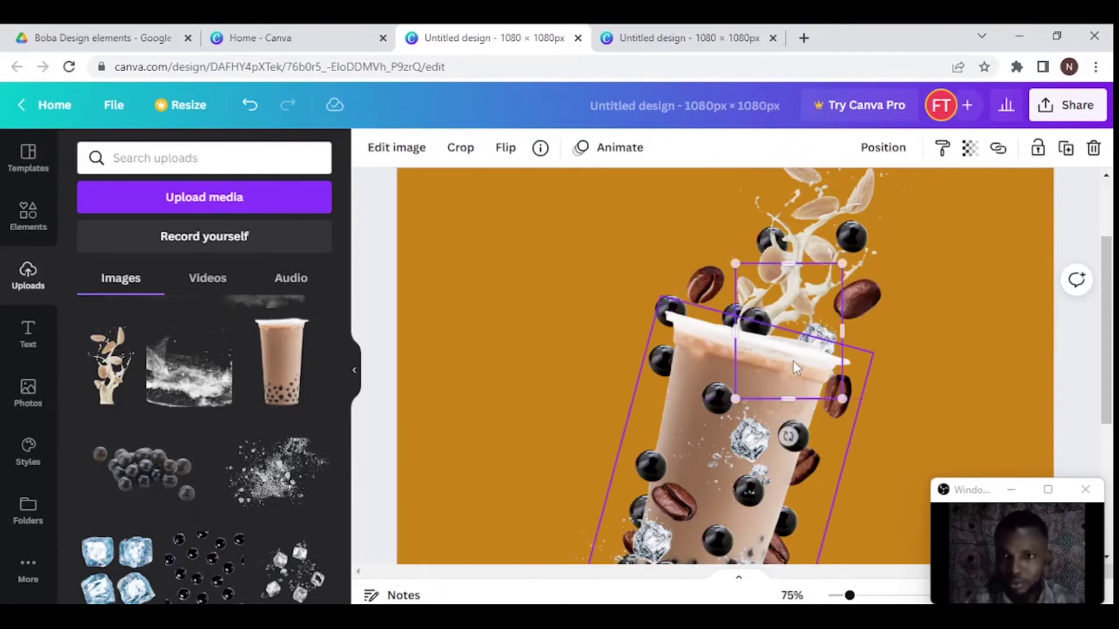
{"action": "left_click", "coordinate": [995, 292]}
{"action": "scroll", "coordinate": [941, 331], "scroll_direction": "down", "scroll_amount": 1}
{"action": "scroll", "coordinate": [941, 331], "scroll_direction": "down", "scroll_amount": 1}
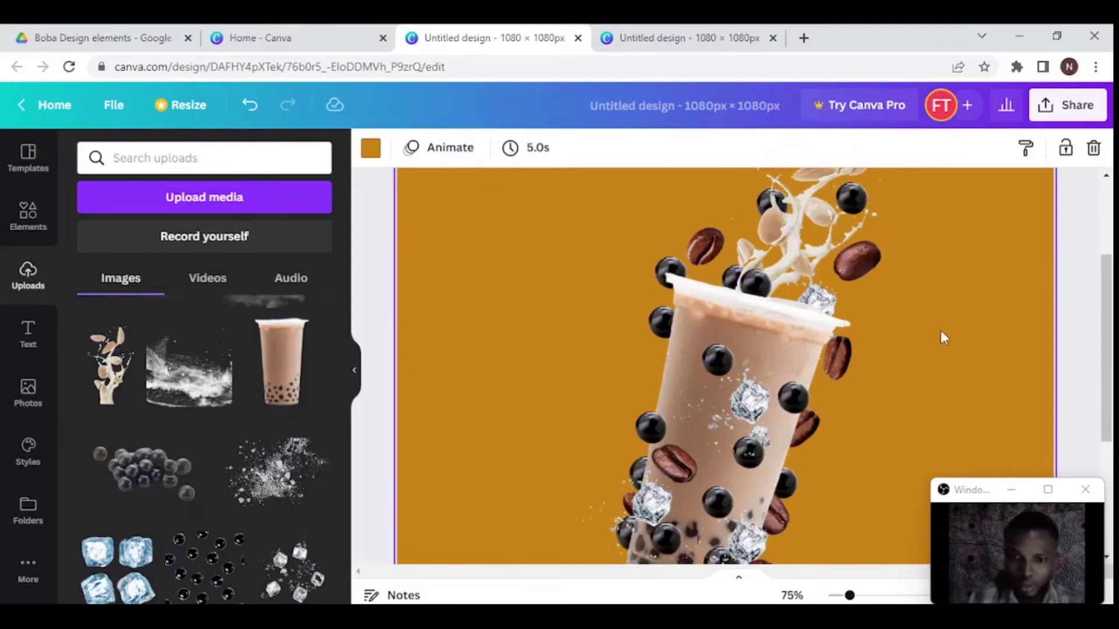
- Zoom out from 75% to 31% to see the whole square boba design
{"action": "key", "text": "ctrl+minus"}
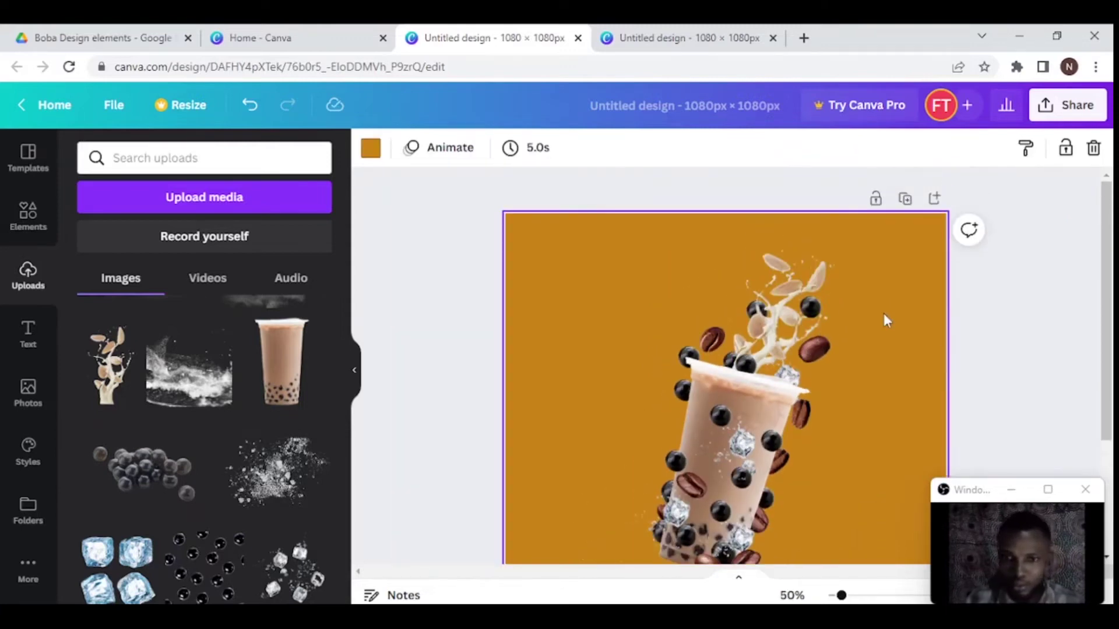
{"action": "key", "text": "ctrl+minus"}
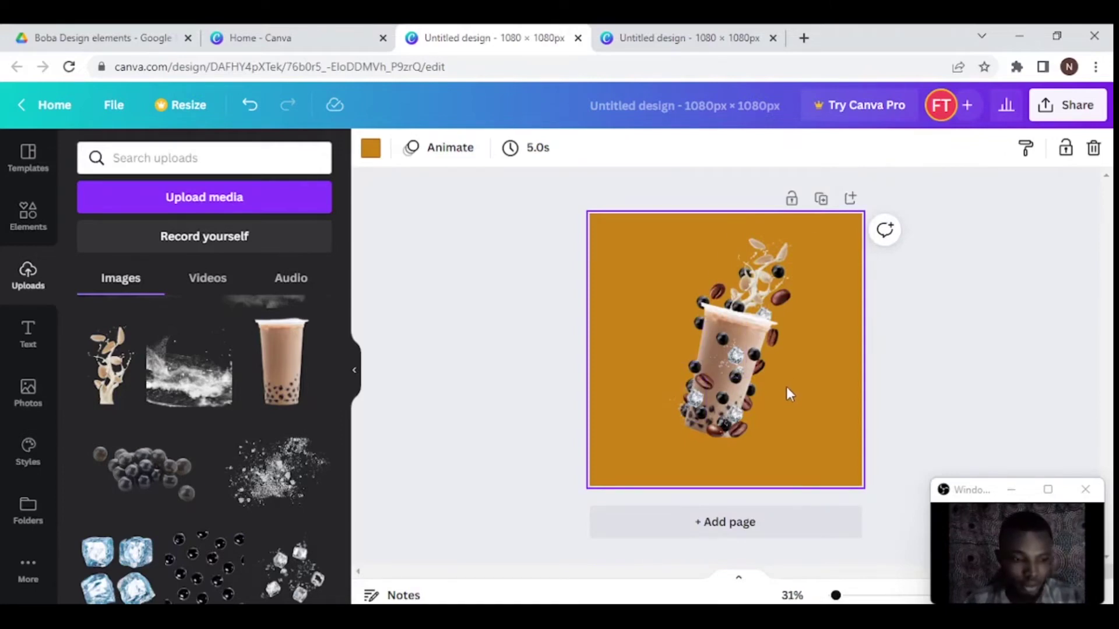
{"action": "left_click", "coordinate": [787, 389]}
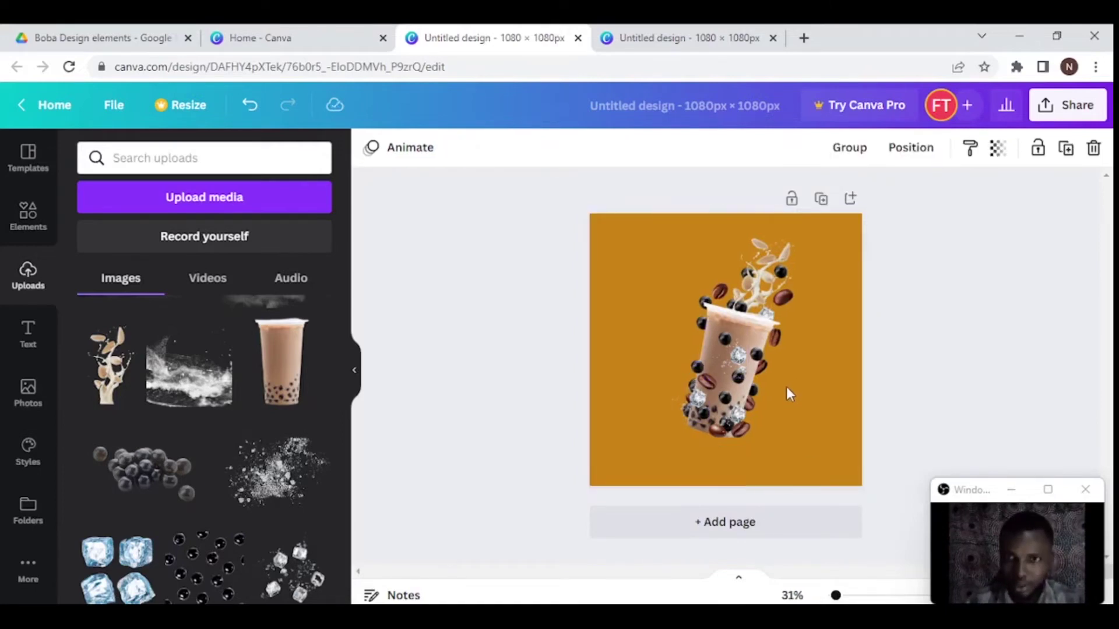
{"action": "left_click", "coordinate": [788, 394]}
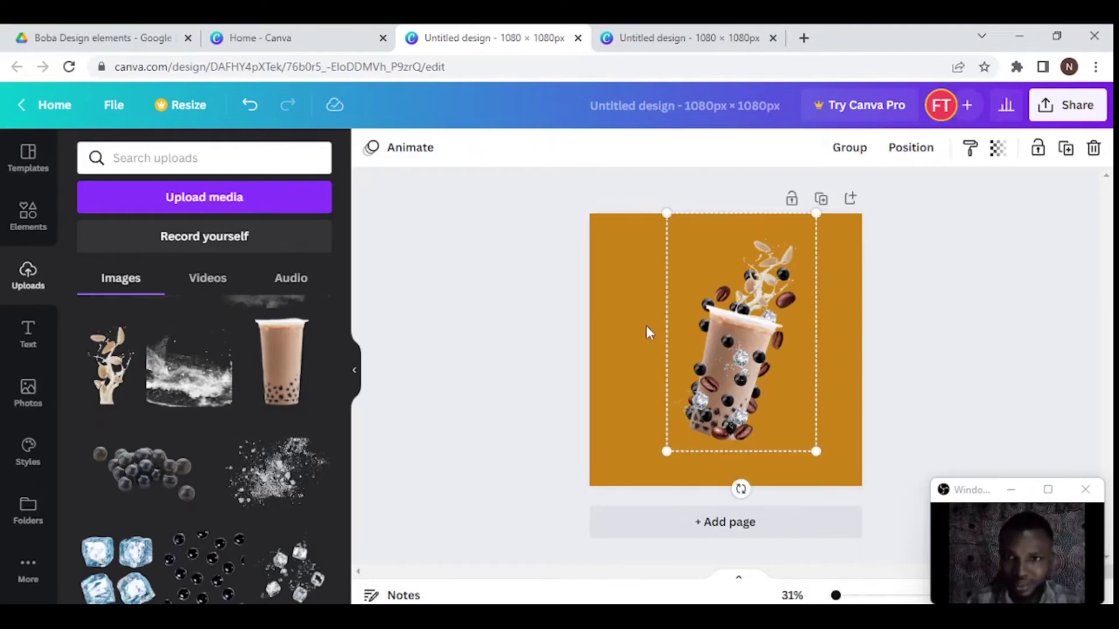
{"action": "left_click", "coordinate": [839, 400]}
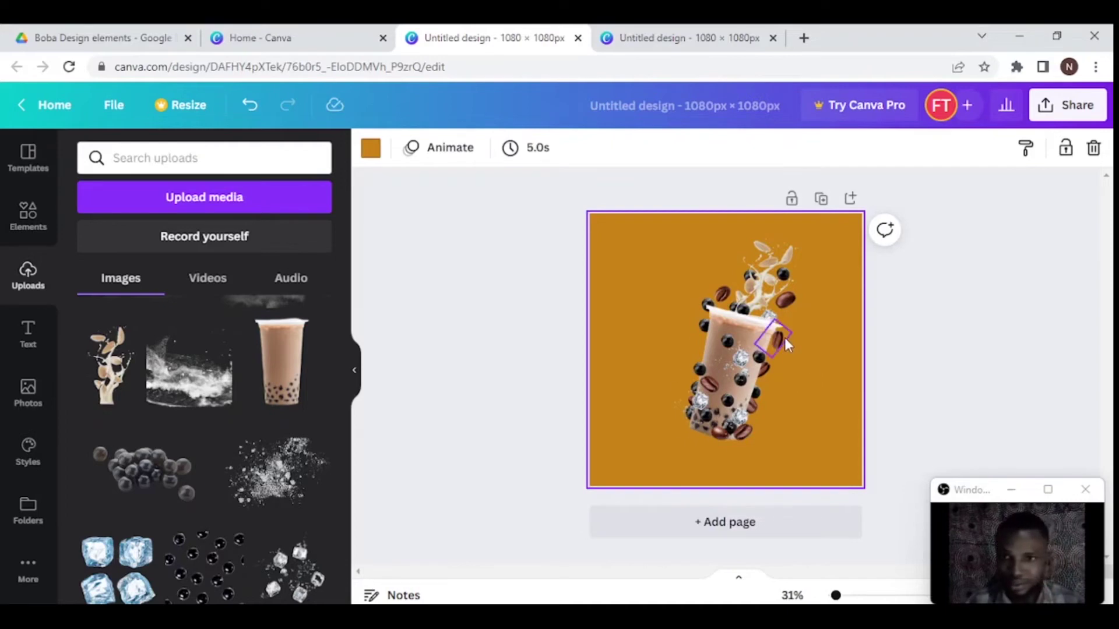
- Apply a Duotone effect to the splash particles with white highlights
{"action": "left_click", "coordinate": [647, 471]}
{"action": "left_click", "coordinate": [408, 149]}
{"action": "left_click", "coordinate": [200, 225]}
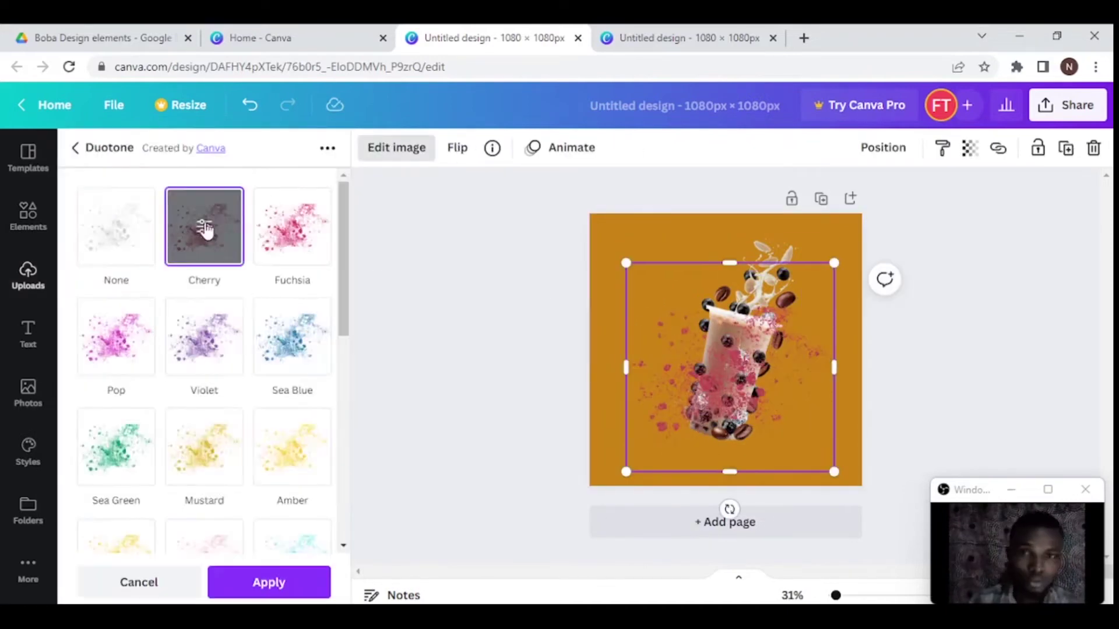
{"action": "left_click", "coordinate": [200, 225]}
{"action": "left_click", "coordinate": [314, 207]}
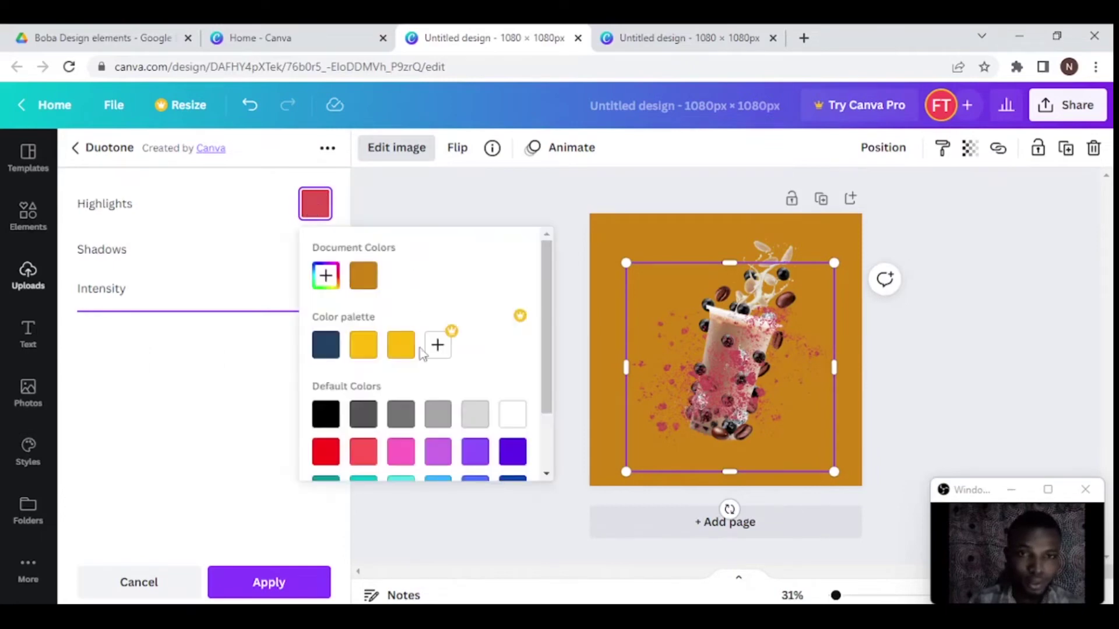
{"action": "left_click", "coordinate": [513, 415]}
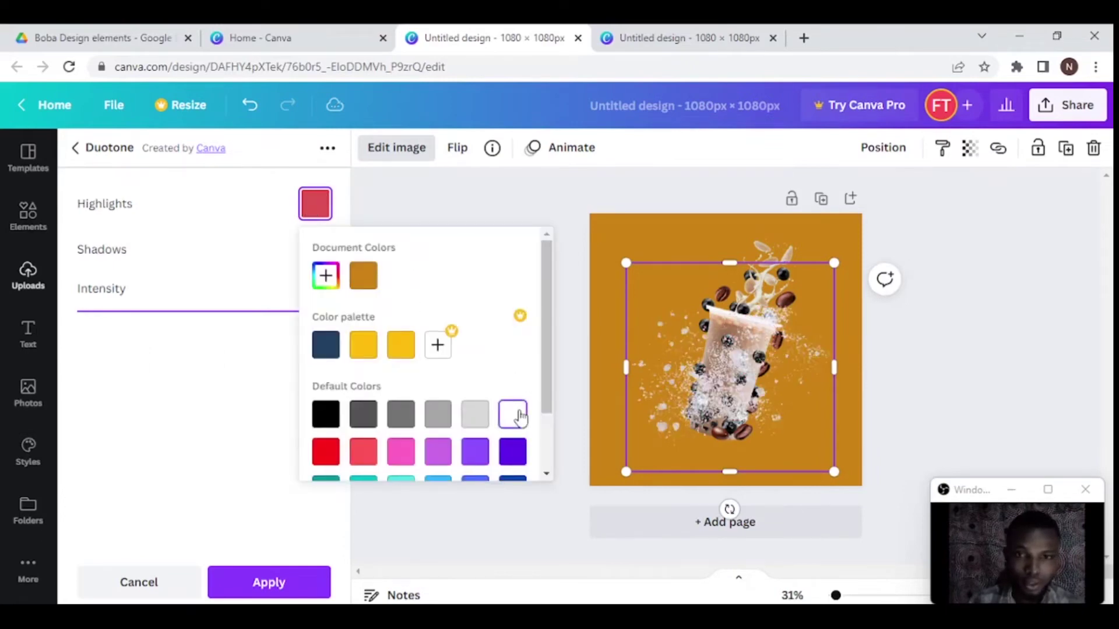
{"action": "left_click", "coordinate": [268, 212]}
- Set the Duotone shadows to dark purple #271D49 and apply the effect
{"action": "left_click", "coordinate": [316, 257]}
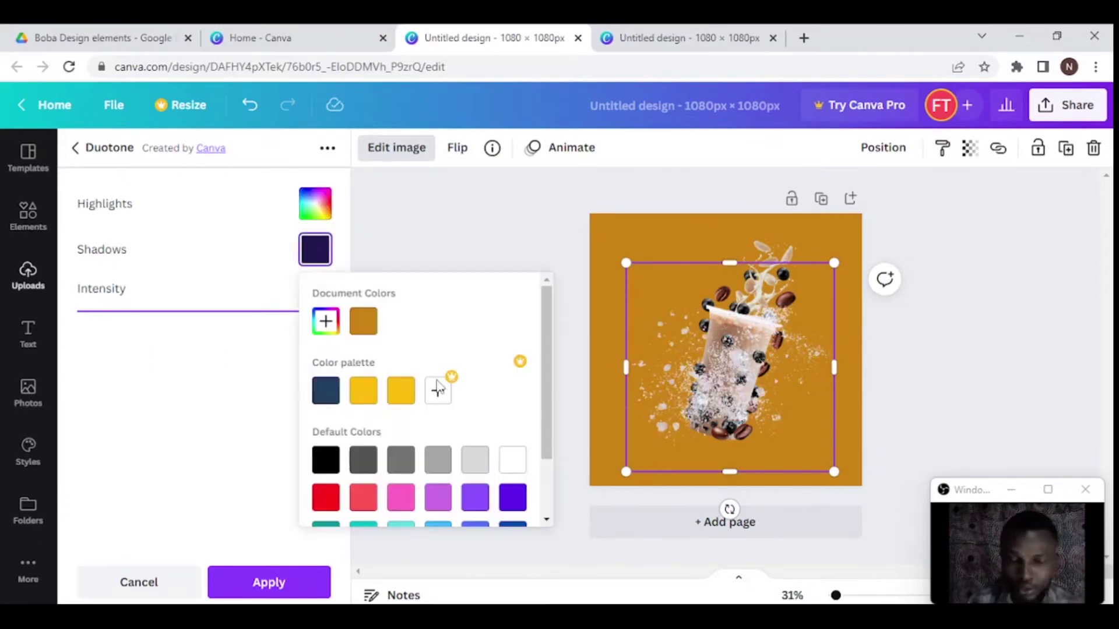
{"action": "left_click", "coordinate": [324, 321]}
{"action": "left_click_drag", "start_coordinate": [456, 419], "coordinate": [455, 413]}
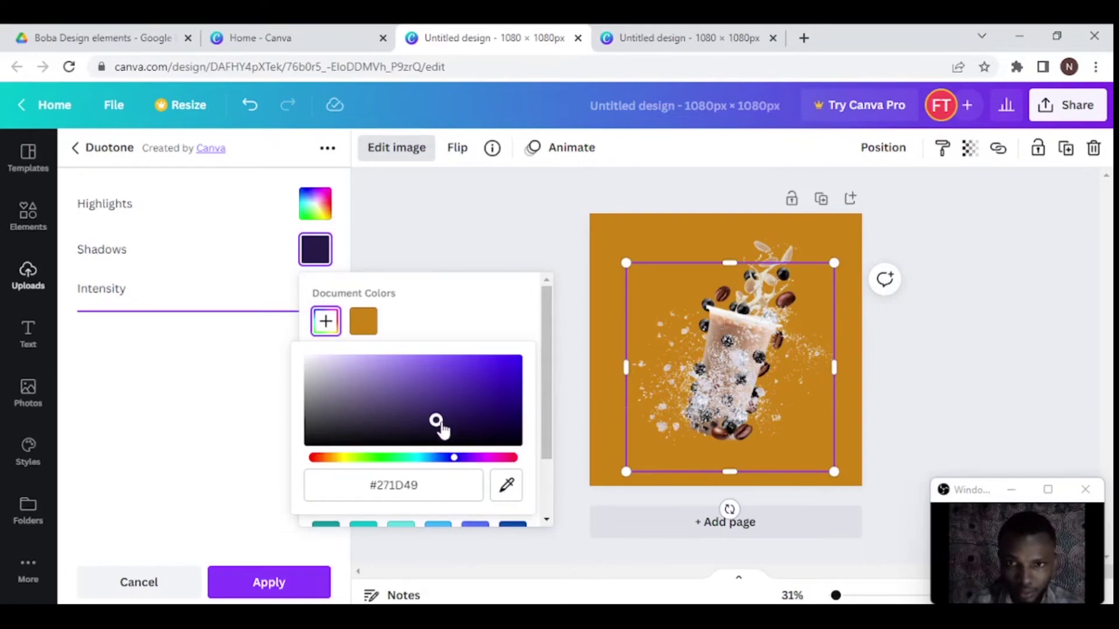
{"action": "left_click", "coordinate": [638, 241]}
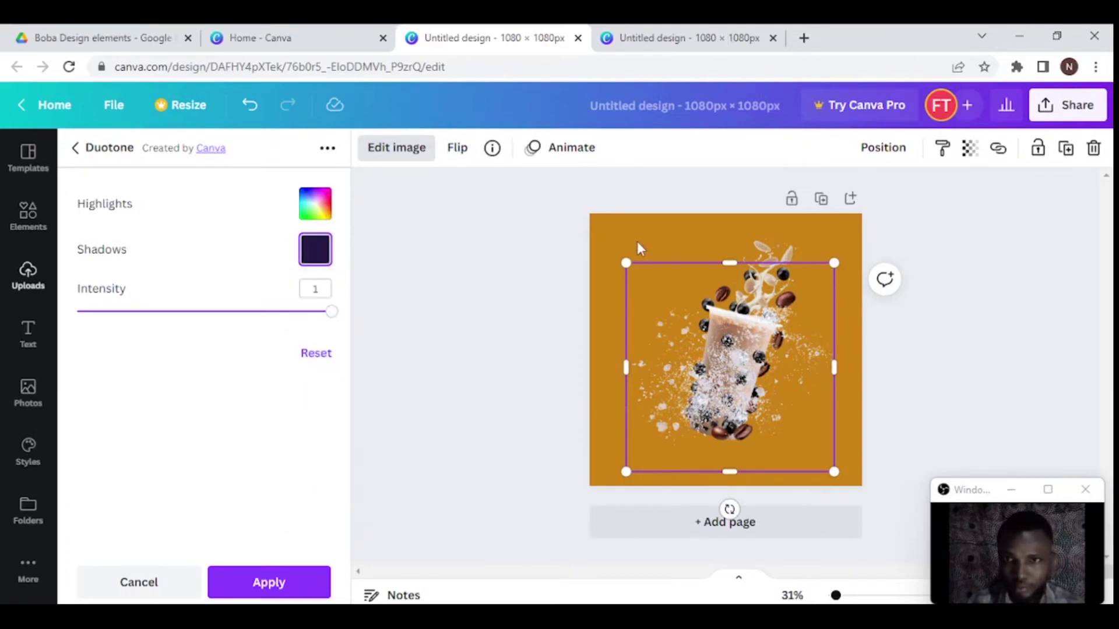
{"action": "left_click", "coordinate": [637, 241]}
- Enlarge the recoloured splash particles around the cup
{"action": "key", "text": "ctrl+plus"}
{"action": "left_click", "coordinate": [589, 338]}
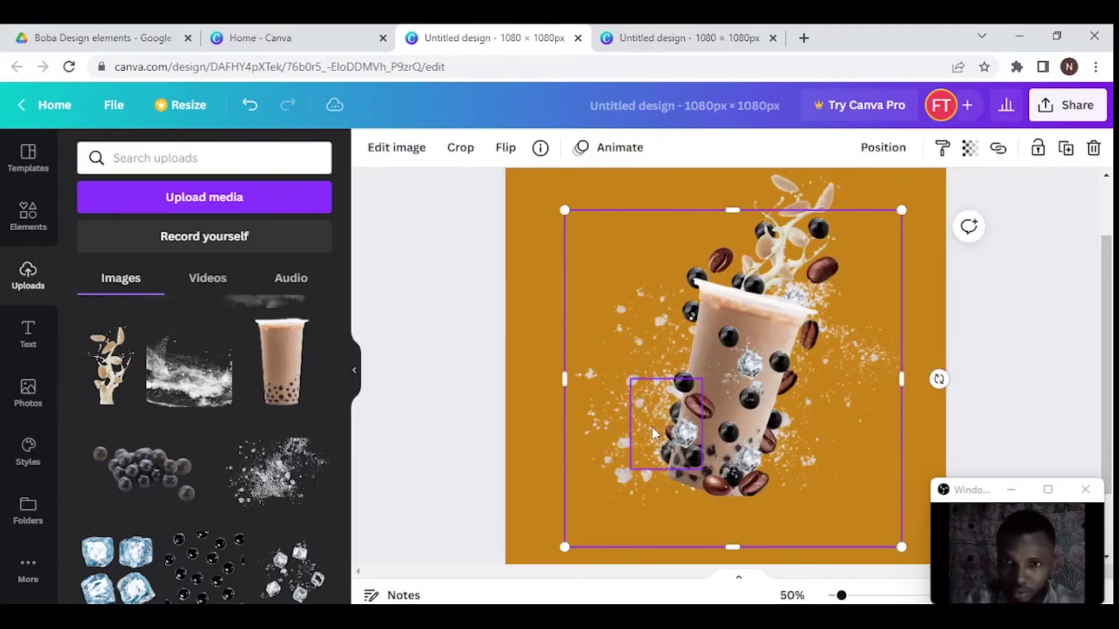
{"action": "key", "text": "ctrl+z"}
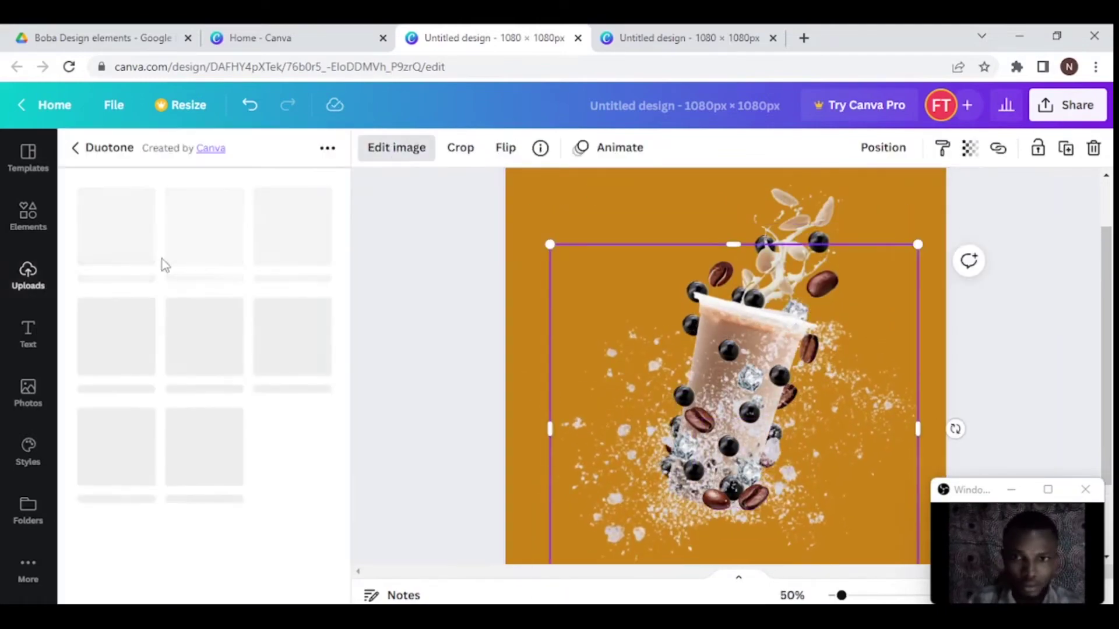
- Add a cloud image, drop it lower over the cup and make it more see-through
{"action": "scroll", "coordinate": [180, 386], "scroll_direction": "down", "scroll_amount": 5}
{"action": "left_click", "coordinate": [138, 499]}
{"action": "left_click_drag", "start_coordinate": [755, 370], "coordinate": [699, 450]}
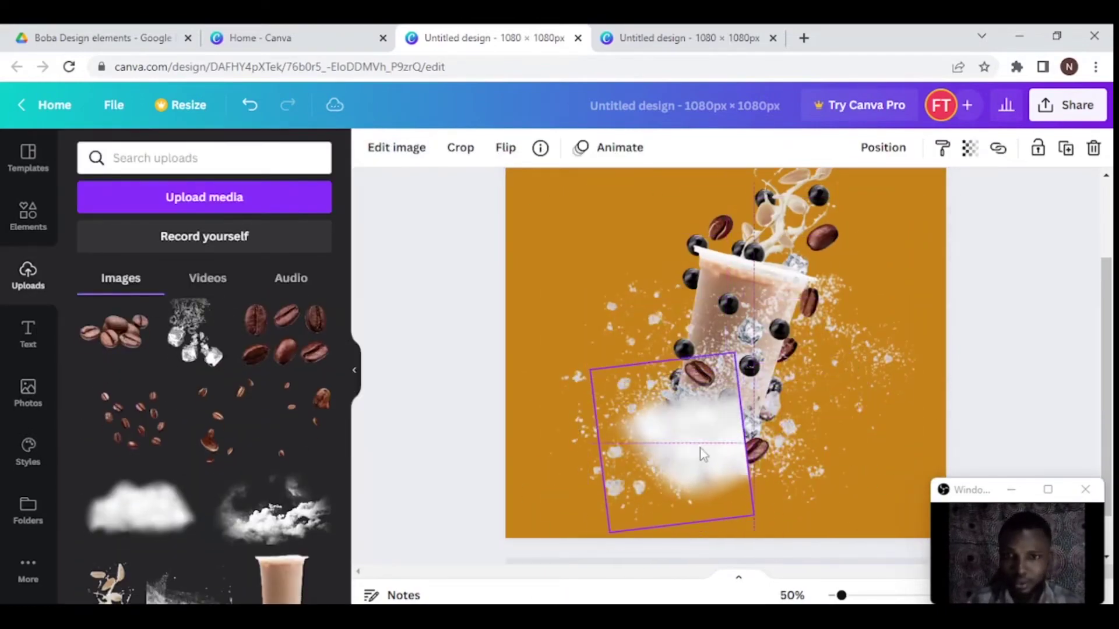
{"action": "left_click", "coordinate": [970, 147]}
{"action": "left_click_drag", "start_coordinate": [955, 212], "coordinate": [862, 212]}
{"action": "left_click", "coordinate": [677, 490]}
{"action": "key", "text": "ctrl+z"}
{"action": "key", "text": "ctrl+z"}
{"action": "key", "text": "ctrl+z"}
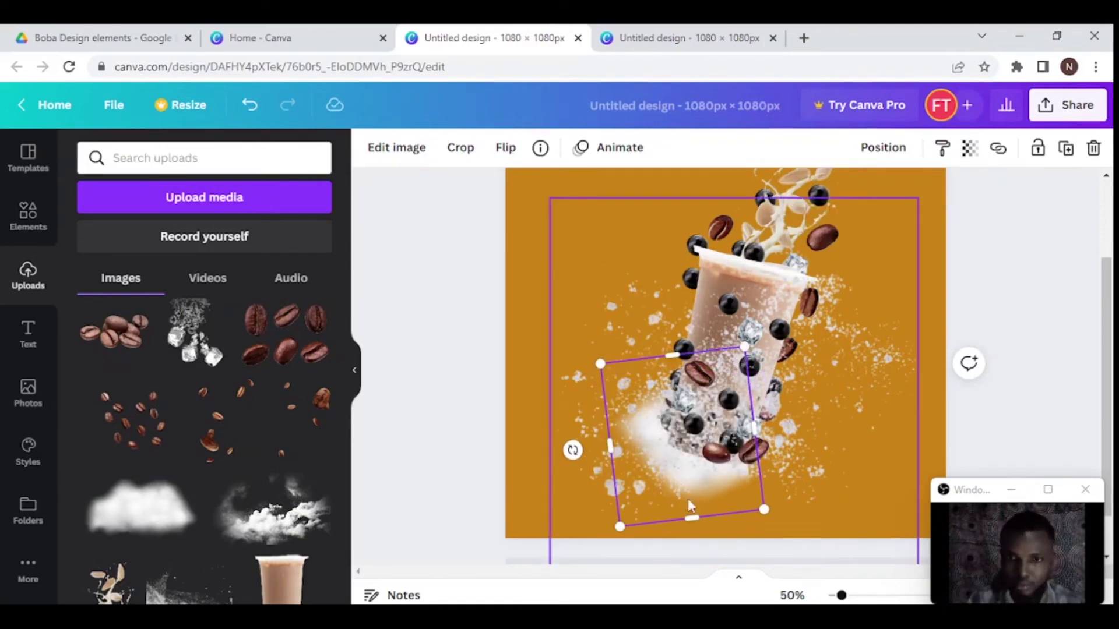
{"action": "key", "text": "ctrl+shift+z"}
{"action": "key", "text": "ctrl+shift+z"}
{"action": "key", "text": "ctrl+shift+z"}
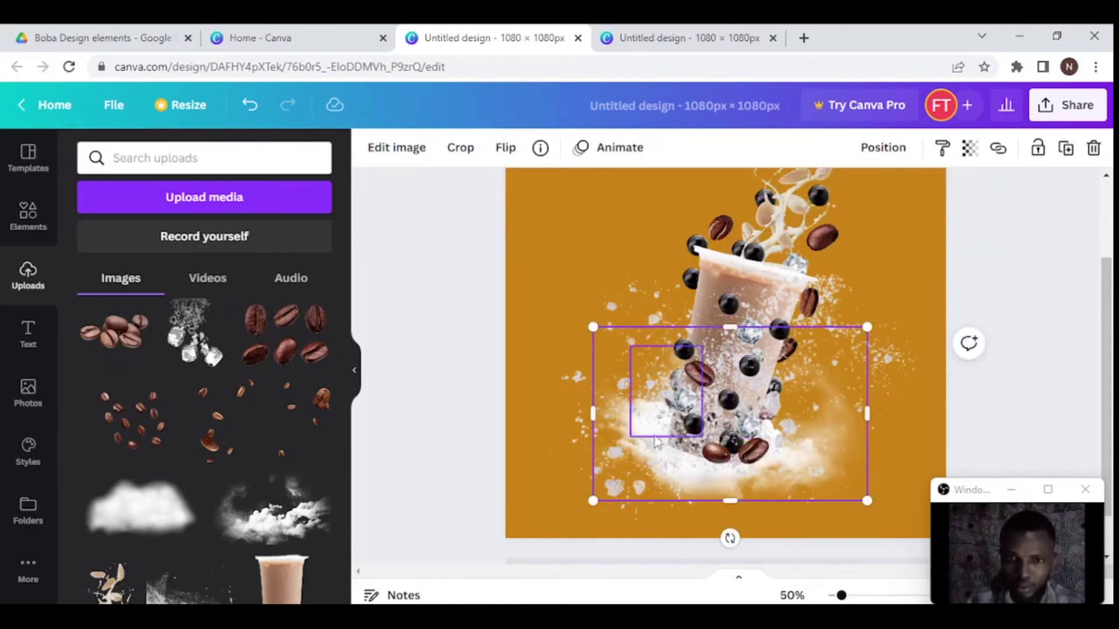
- Set the white cloud at the cup's base to about 59 transparency
{"action": "left_click", "coordinate": [749, 497]}
{"action": "key", "text": "ctrl+z"}
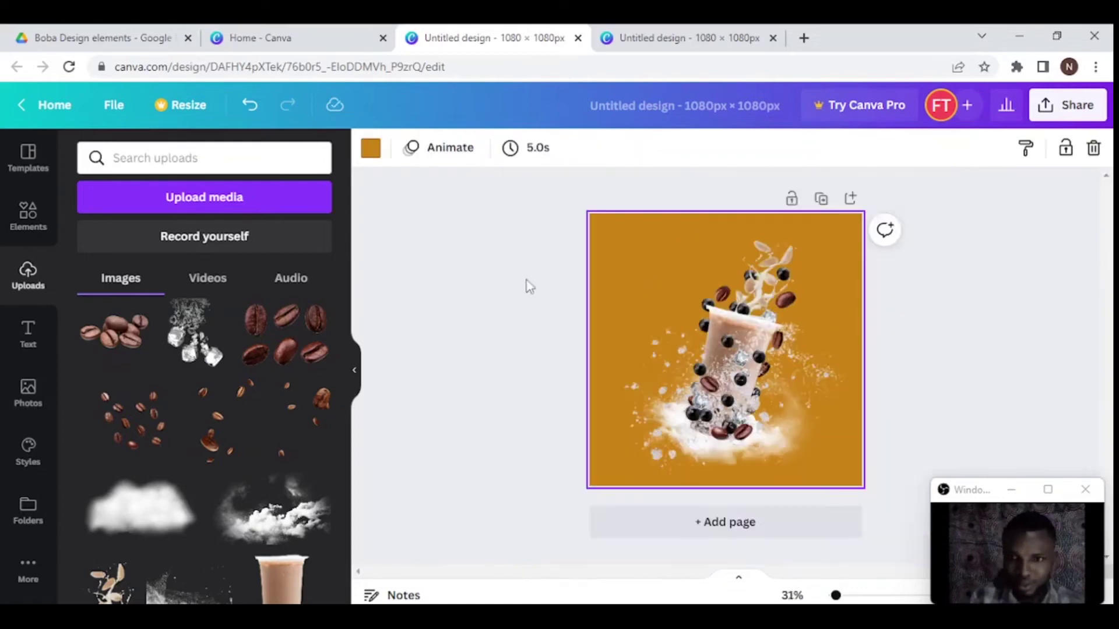
{"action": "left_click", "coordinate": [738, 509]}
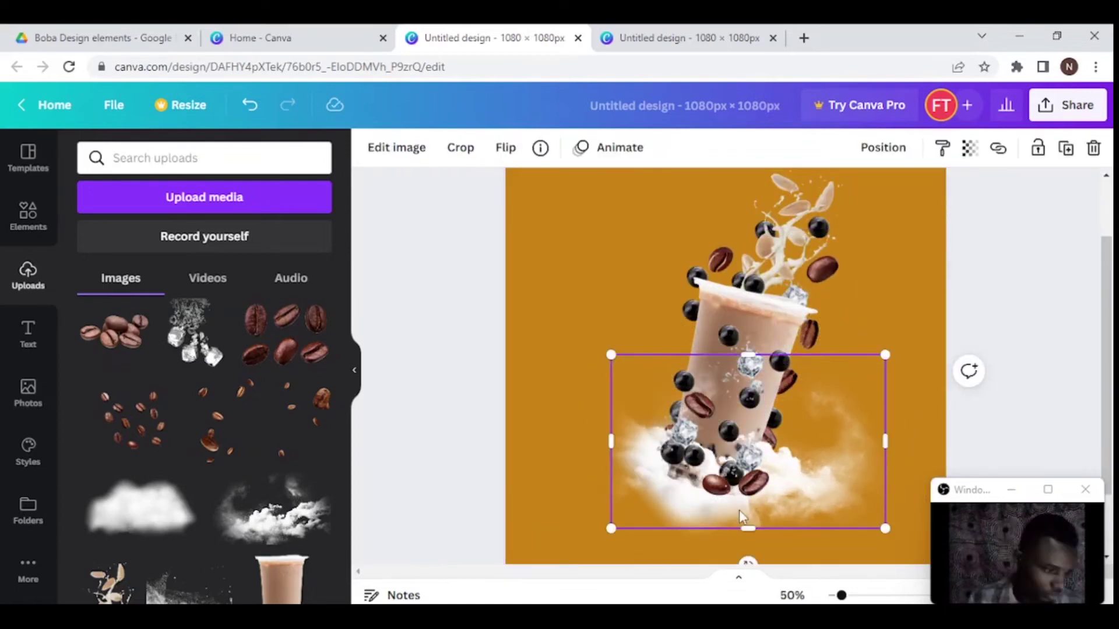
{"action": "key", "text": "ctrl+shift+z"}
{"action": "key", "text": "ctrl+shift+z"}
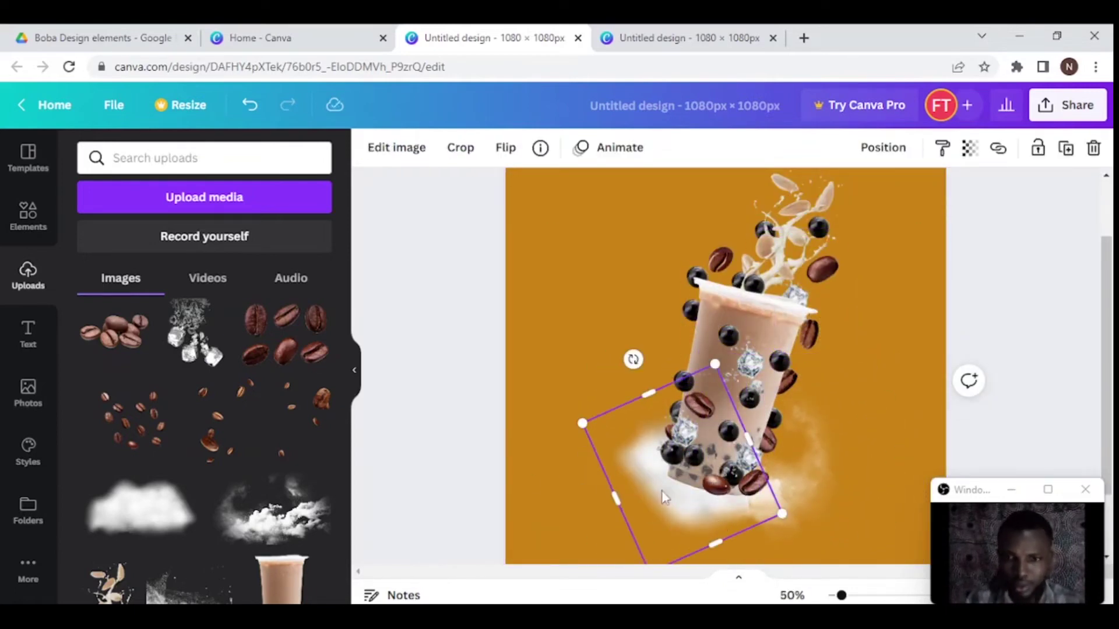
{"action": "key", "text": "ctrl+z"}
{"action": "key", "text": "ctrl+z"}
{"action": "key", "text": "ctrl+z"}
{"action": "key", "text": "ctrl+z"}
{"action": "key", "text": "ctrl+z"}
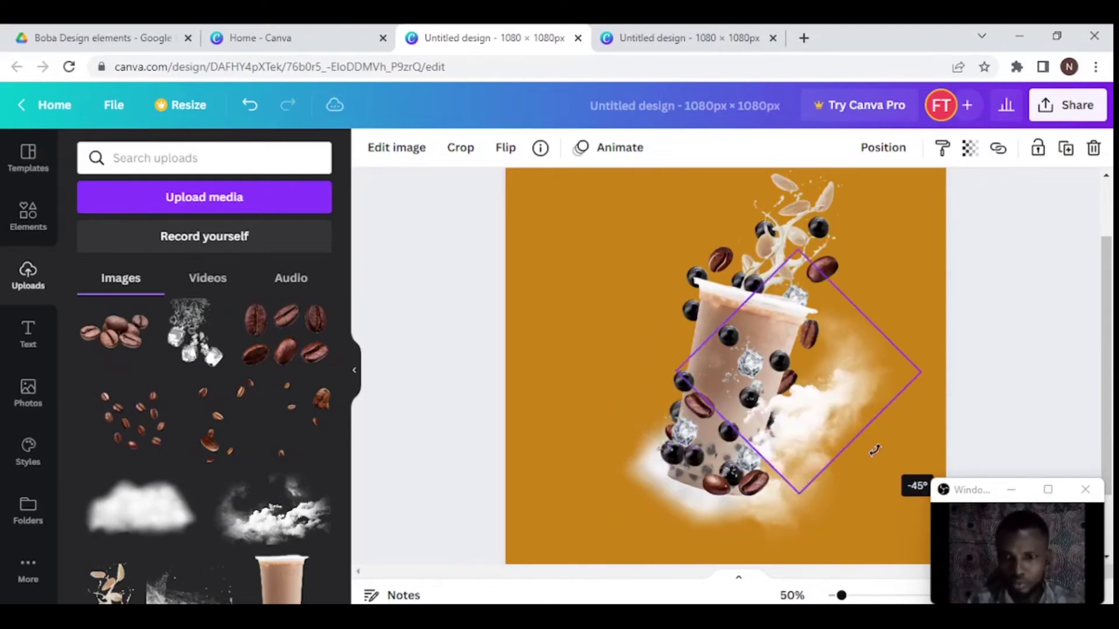
{"action": "left_click", "coordinate": [969, 147]}
{"action": "left_click_drag", "start_coordinate": [962, 213], "coordinate": [932, 213]}
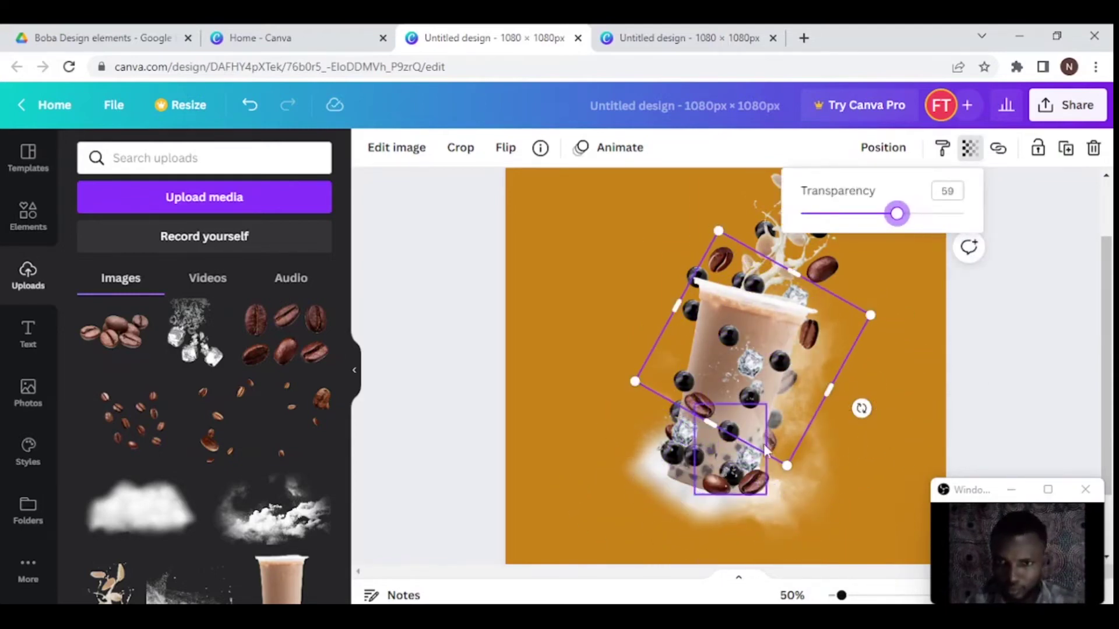
- Try flip and opacity changes on the rotated cloud, then undo them
{"action": "scroll", "coordinate": [699, 280], "scroll_direction": "up", "scroll_amount": 3}
{"action": "left_click", "coordinate": [456, 268]}
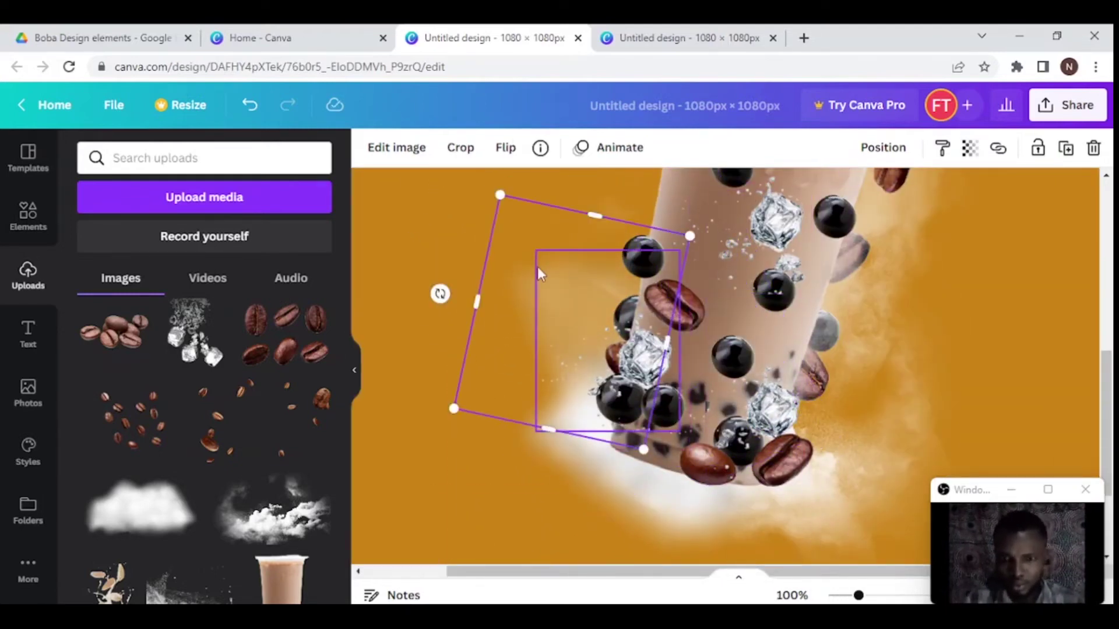
{"action": "left_click", "coordinate": [612, 249]}
{"action": "scroll", "coordinate": [585, 302], "scroll_direction": "down", "scroll_amount": 2}
{"action": "left_click", "coordinate": [505, 148]}
{"action": "left_click", "coordinate": [531, 196]}
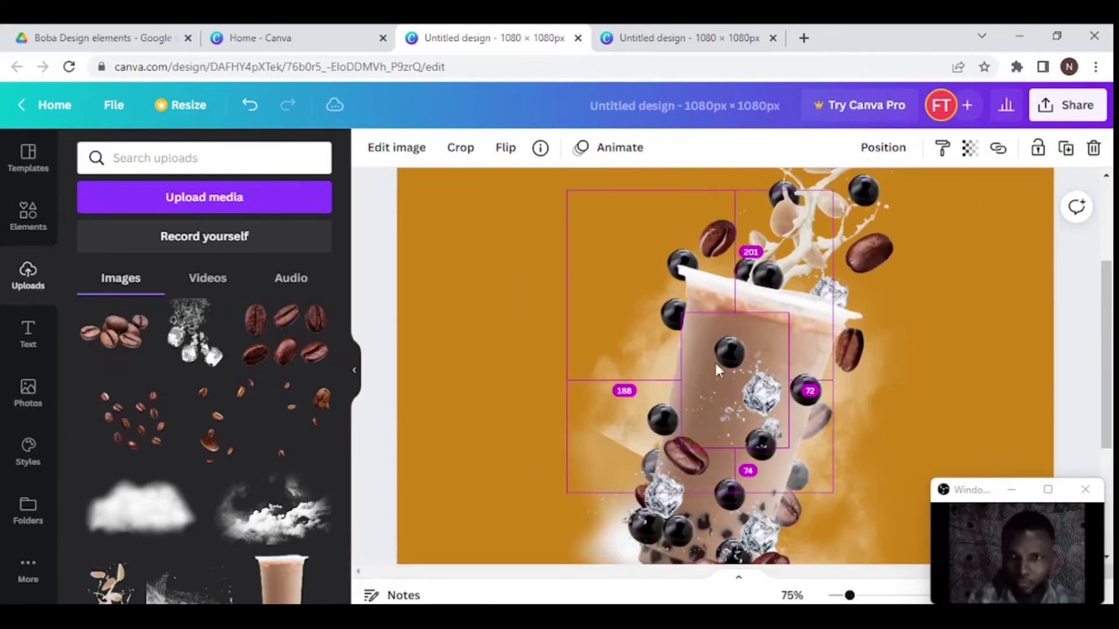
{"action": "key", "text": "ctrl+z"}
{"action": "scroll", "coordinate": [565, 310], "scroll_direction": "down", "scroll_amount": 2}
{"action": "key", "text": "ctrl+z"}
{"action": "left_click", "coordinate": [612, 221]}
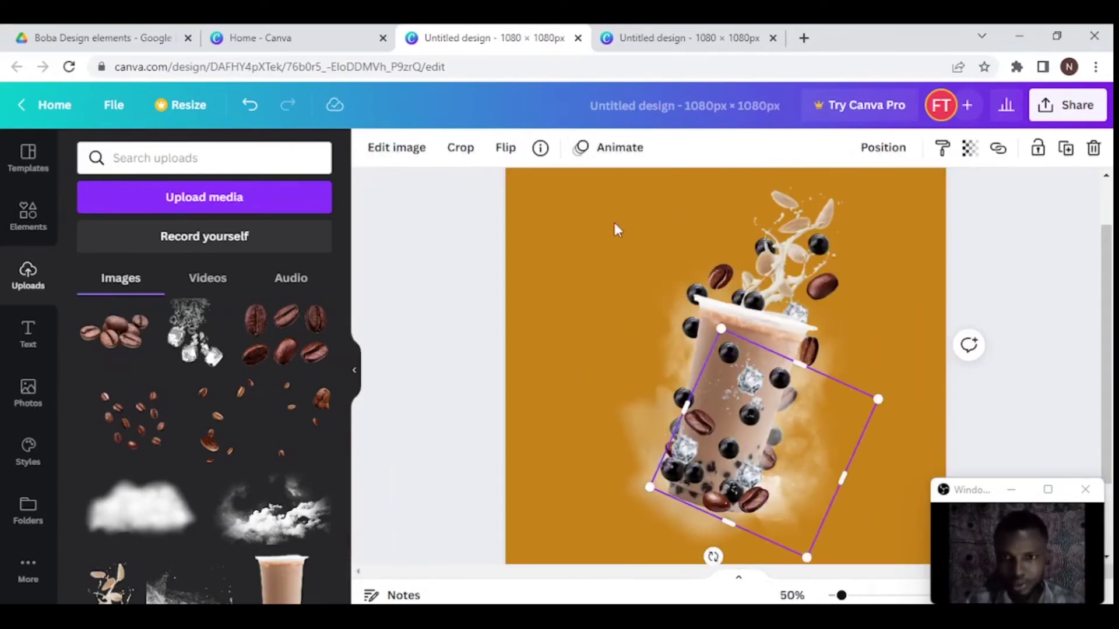
{"action": "scroll", "coordinate": [169, 505], "scroll_direction": "down", "scroll_amount": 5}
- Add the white particle image around the cup and give it a Duotone with a new highlight colour
{"action": "left_click", "coordinate": [276, 440]}
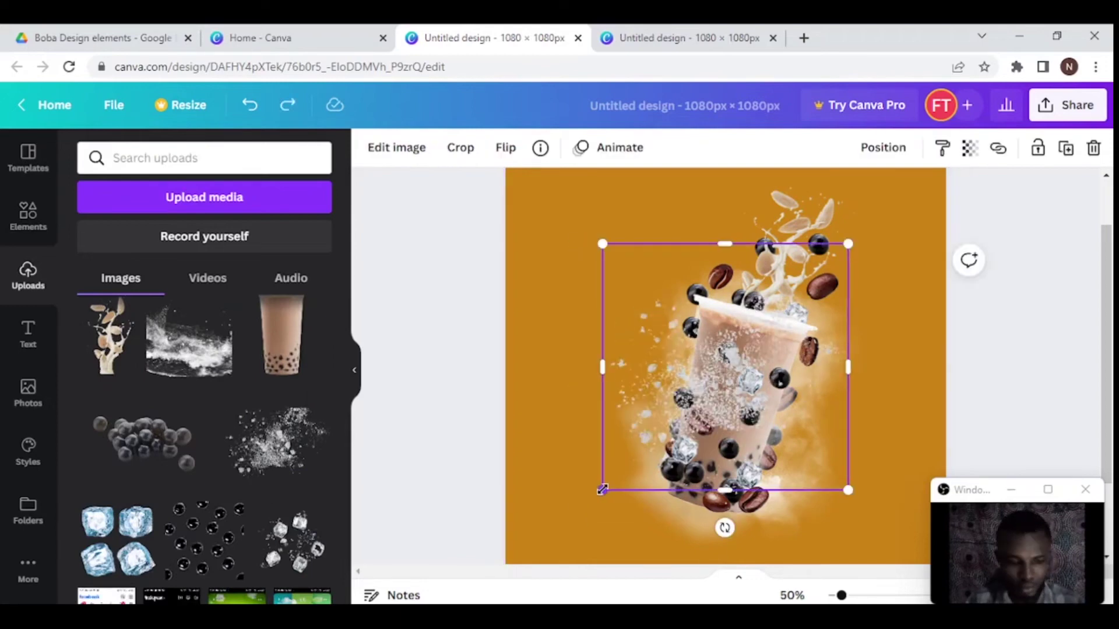
{"action": "left_click_drag", "start_coordinate": [599, 244], "coordinate": [534, 213]}
{"action": "left_click", "coordinate": [396, 148]}
{"action": "left_click", "coordinate": [200, 225]}
{"action": "left_click", "coordinate": [200, 225]}
{"action": "left_click", "coordinate": [315, 203]}
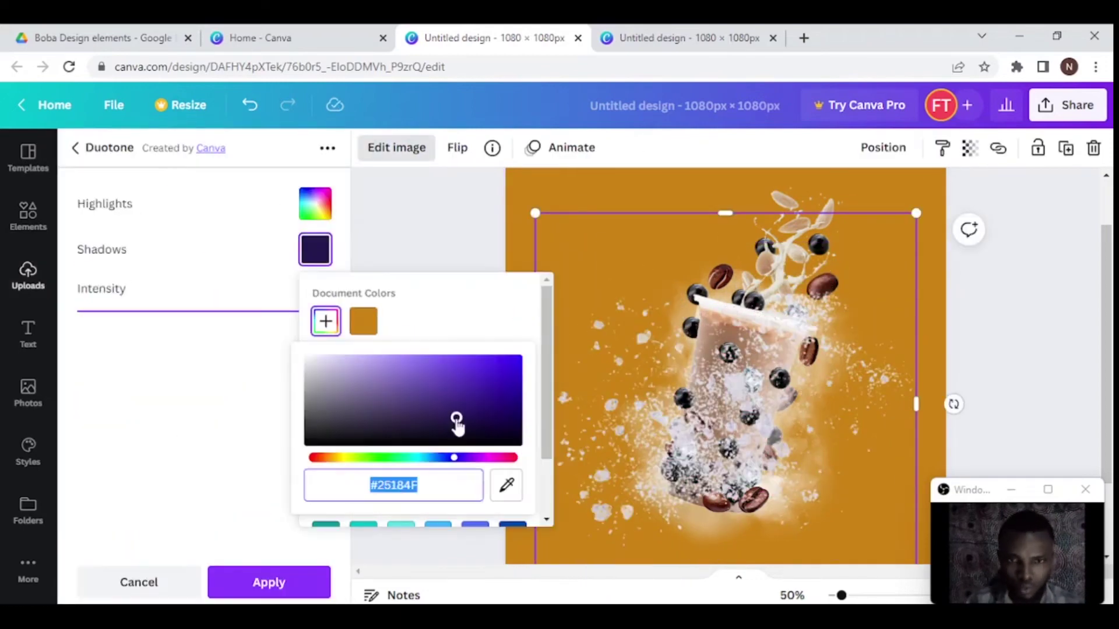
{"action": "left_click_drag", "start_coordinate": [457, 419], "coordinate": [439, 430]}
{"action": "left_click", "coordinate": [269, 582]}
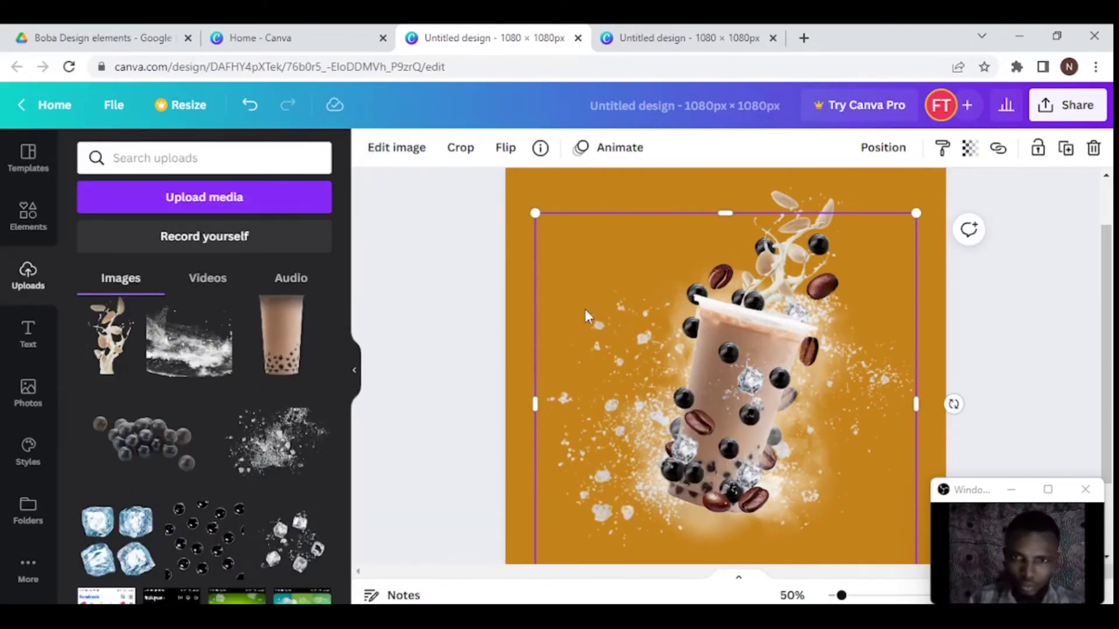
- Move the recoloured particle splash down and right into place, then bring up the Elements library
{"action": "left_click_drag", "start_coordinate": [583, 405], "coordinate": [625, 446]}
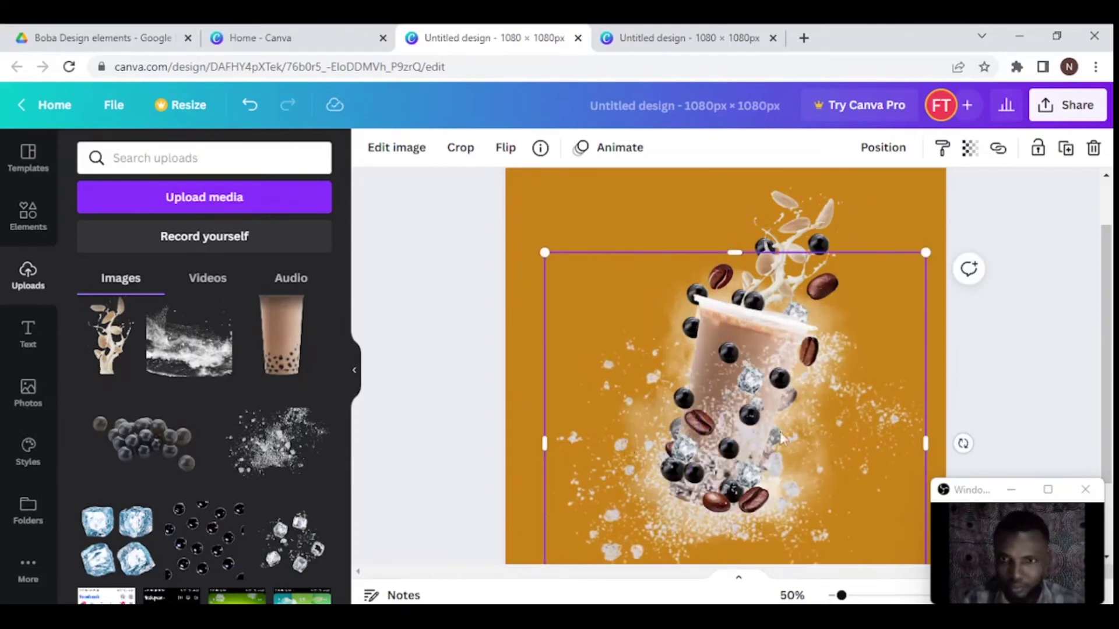
{"action": "left_click", "coordinate": [462, 394]}
{"action": "scroll", "coordinate": [579, 487], "scroll_direction": "down", "scroll_amount": 2}
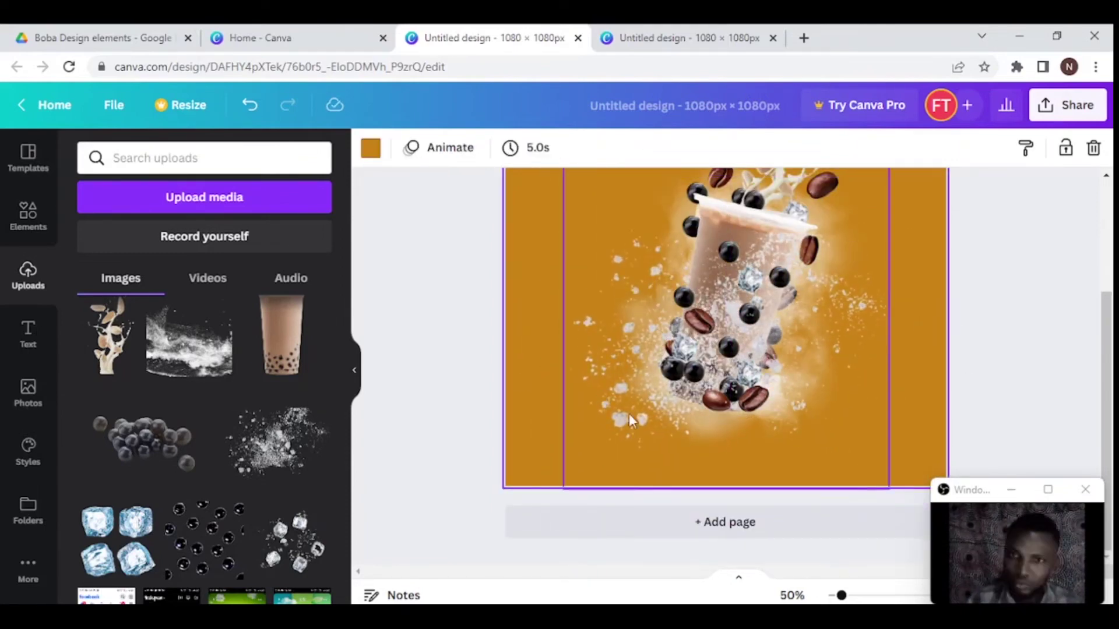
{"action": "left_click", "coordinate": [628, 414]}
{"action": "scroll", "coordinate": [628, 414], "scroll_direction": "up", "scroll_amount": 1}
{"action": "left_click", "coordinate": [474, 350]}
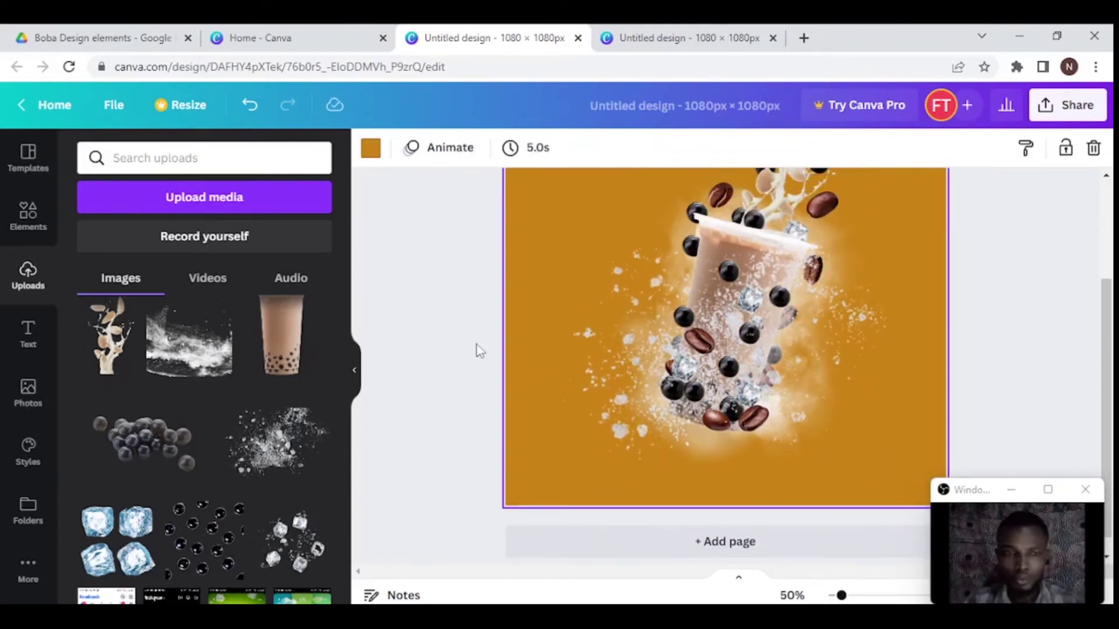
{"action": "left_click", "coordinate": [25, 217]}
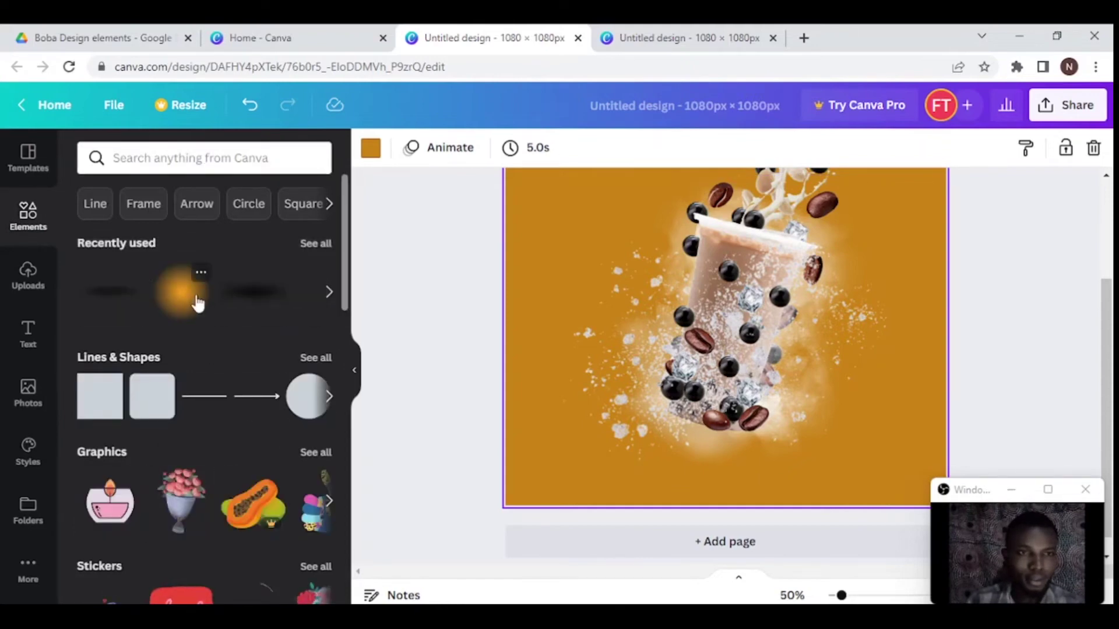
- Add the Orange Blur Circle from Recently used and set its colour
{"action": "left_click", "coordinate": [198, 271]}
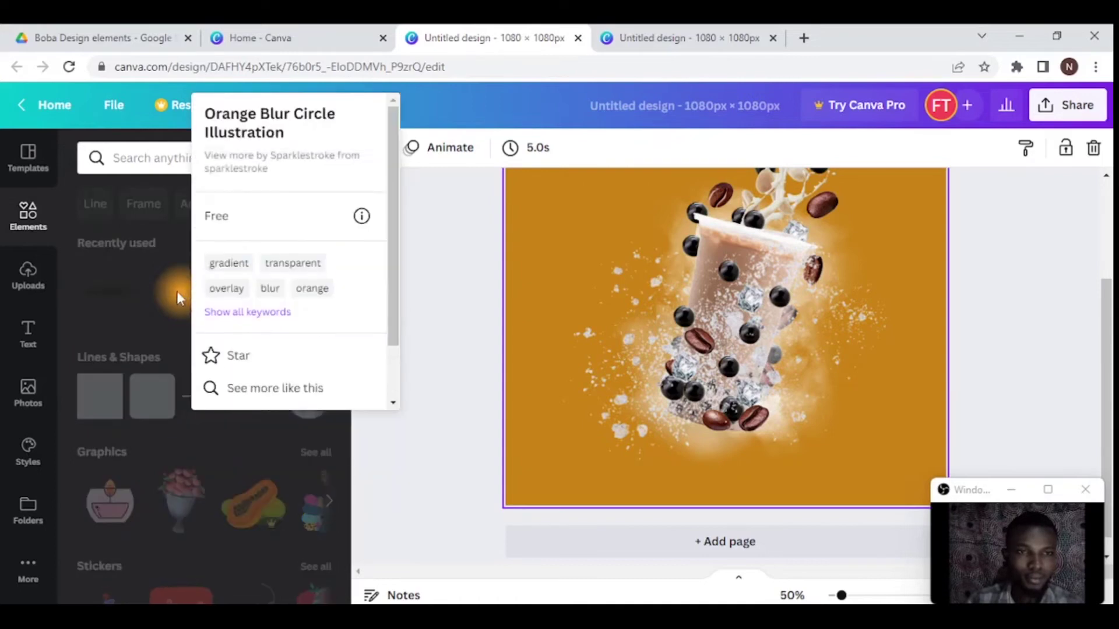
{"action": "left_click", "coordinate": [170, 288]}
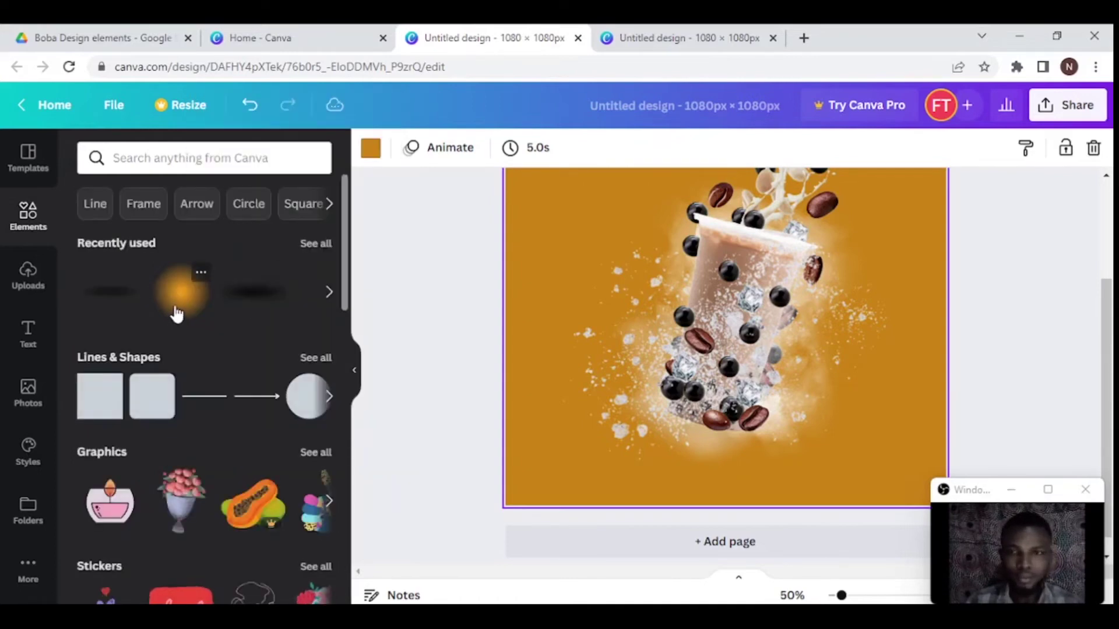
{"action": "left_click", "coordinate": [177, 313]}
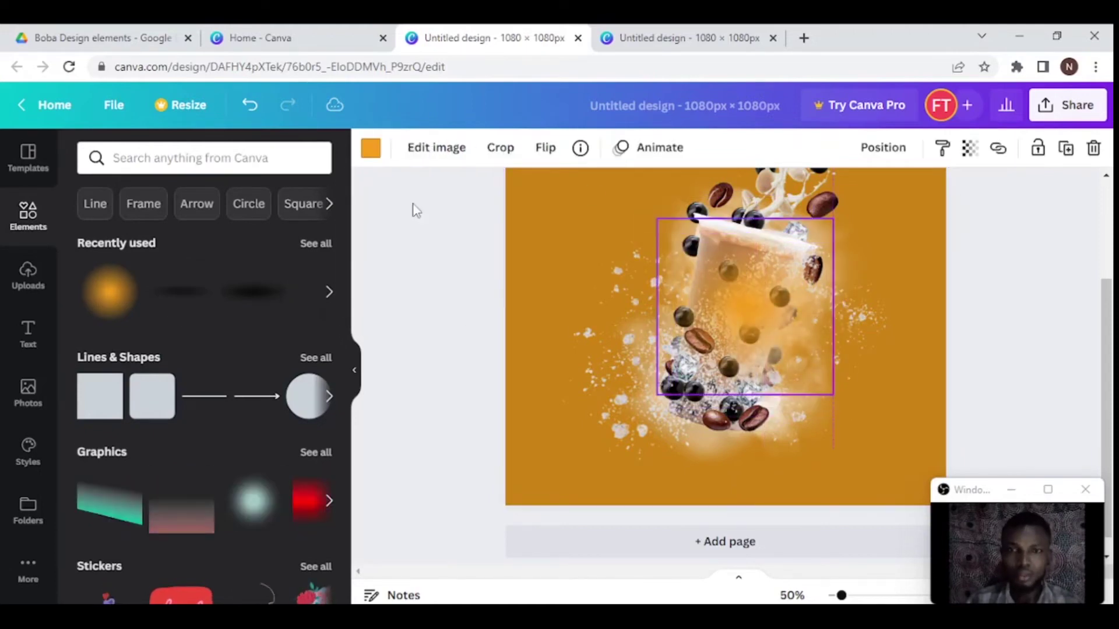
{"action": "left_click", "coordinate": [371, 148]}
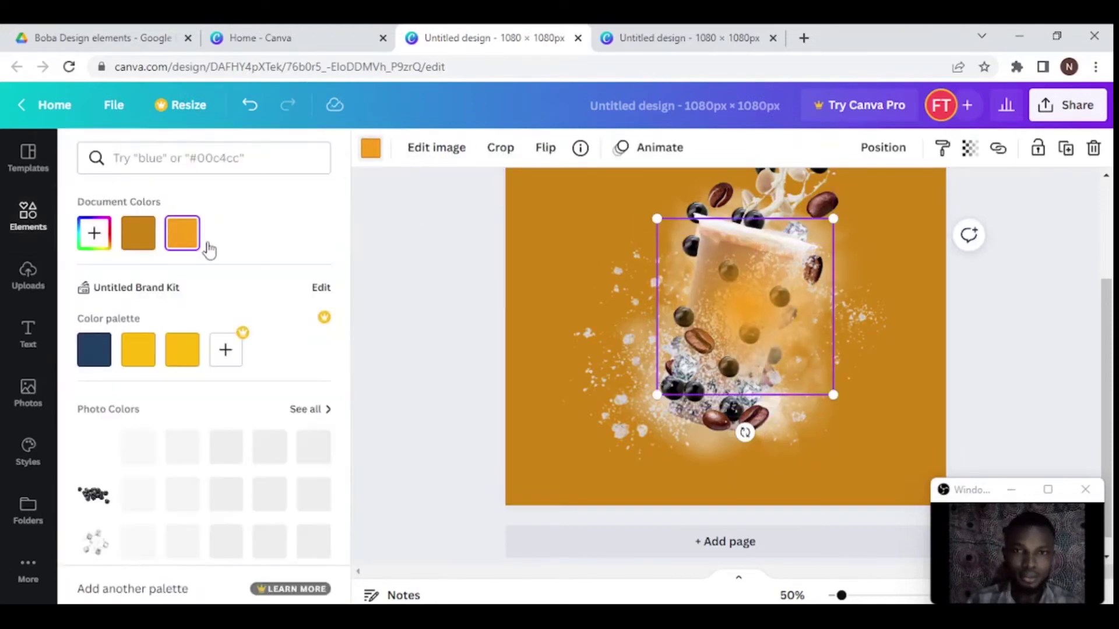
- Enlarge the glow across the page and set its transparency to 73
{"action": "left_click_drag", "start_coordinate": [844, 225], "coordinate": [892, 193]}
{"action": "key", "text": "ctrl+minus"}
{"action": "left_click_drag", "start_coordinate": [700, 320], "coordinate": [664, 263]}
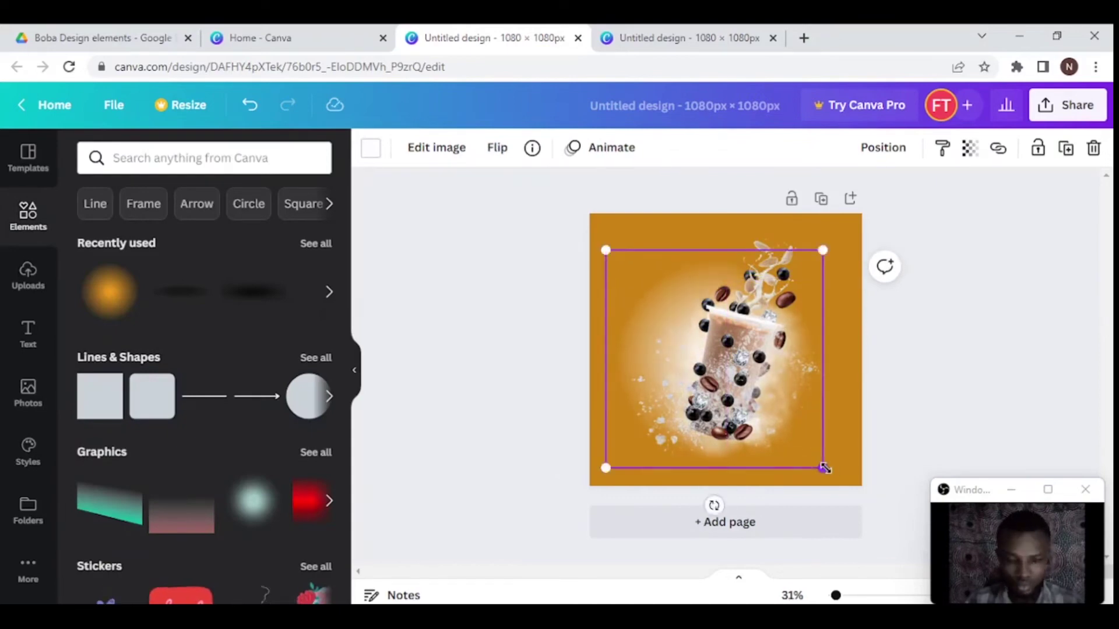
{"action": "left_click", "coordinate": [969, 149]}
{"action": "left_click_drag", "start_coordinate": [965, 219], "coordinate": [921, 229]}
{"action": "left_click", "coordinate": [723, 271]}
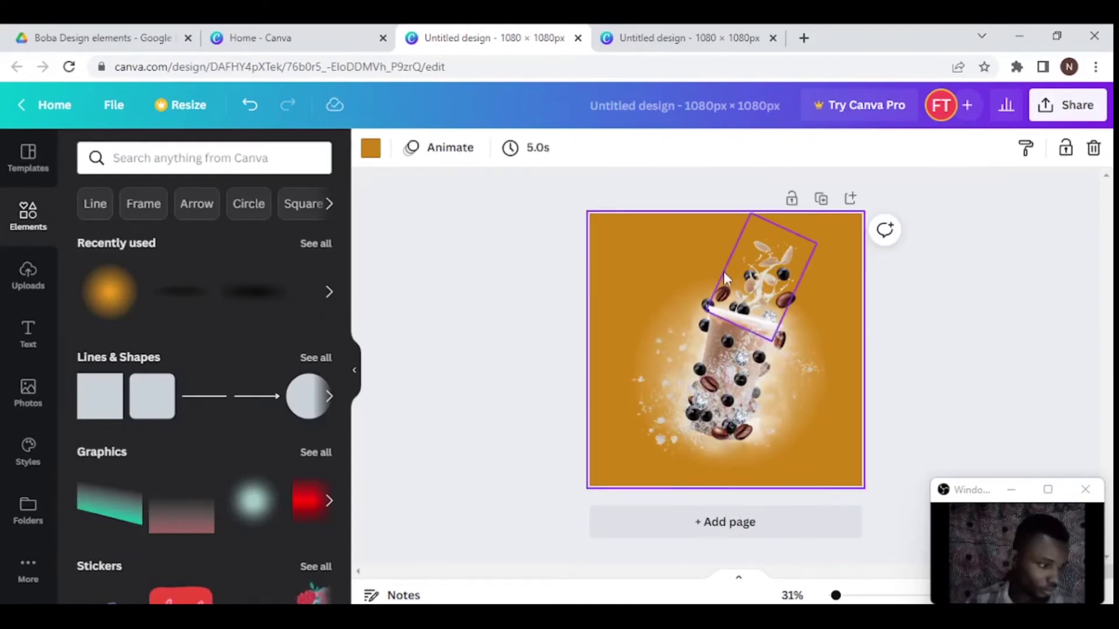
{"action": "left_click", "coordinate": [689, 492]}
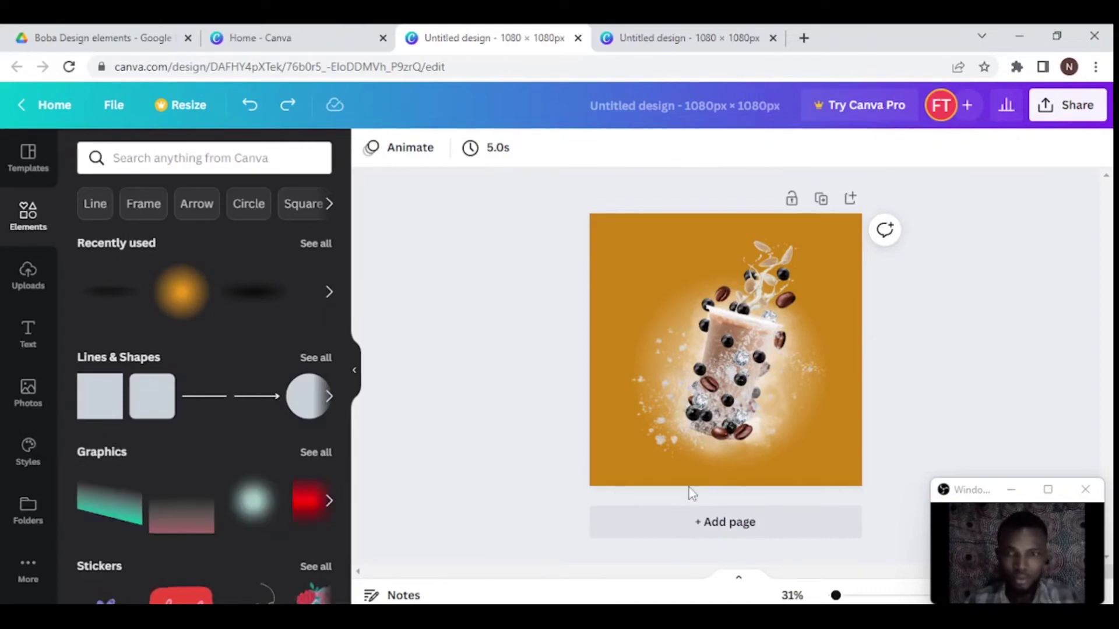
{"action": "key", "text": "ctrl+a"}
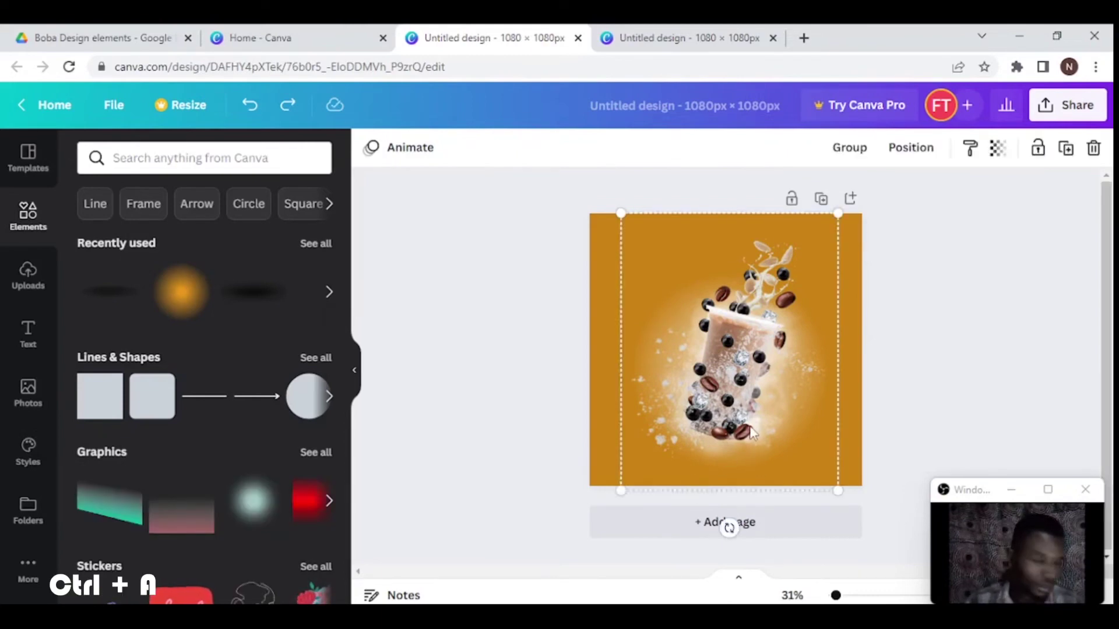
- Raise the whole cup composition slightly and shrink it
{"action": "left_click_drag", "start_coordinate": [747, 425], "coordinate": [744, 407]}
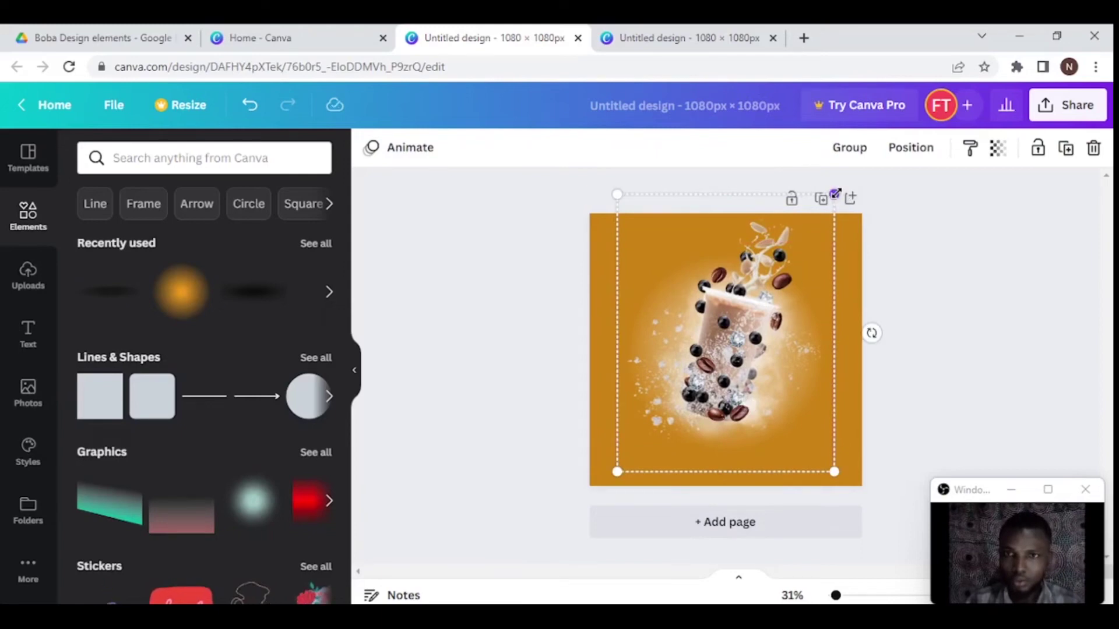
{"action": "left_click_drag", "start_coordinate": [832, 200], "coordinate": [809, 286]}
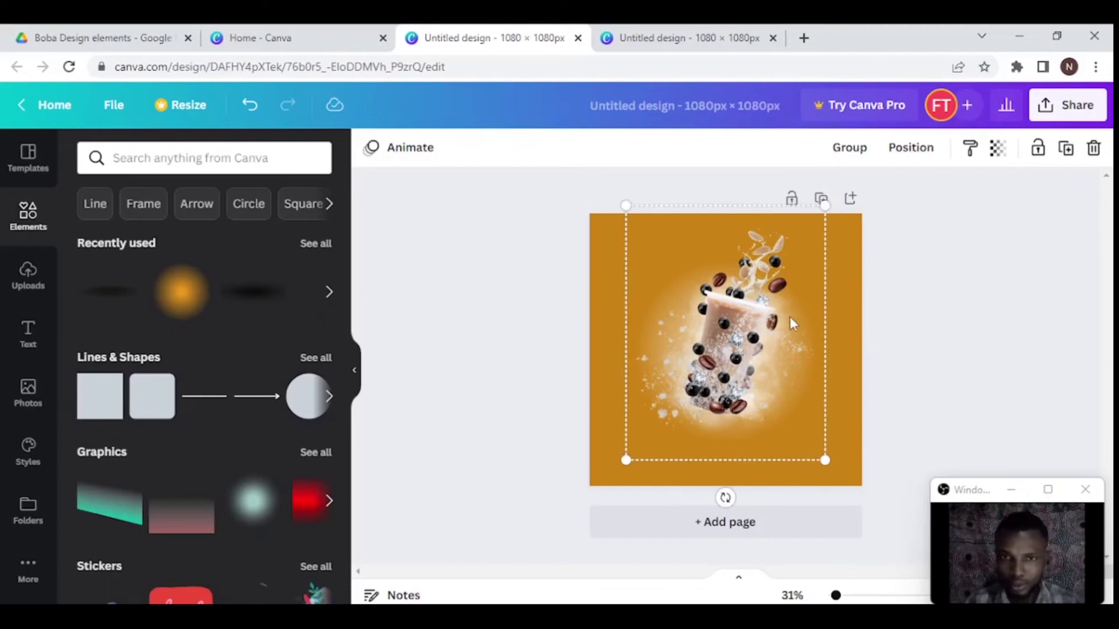
{"action": "left_click", "coordinate": [884, 352]}
- Reposition the glow image so it sits centred behind the cup
{"action": "left_click", "coordinate": [819, 447]}
{"action": "left_click_drag", "start_coordinate": [823, 453], "coordinate": [854, 469]}
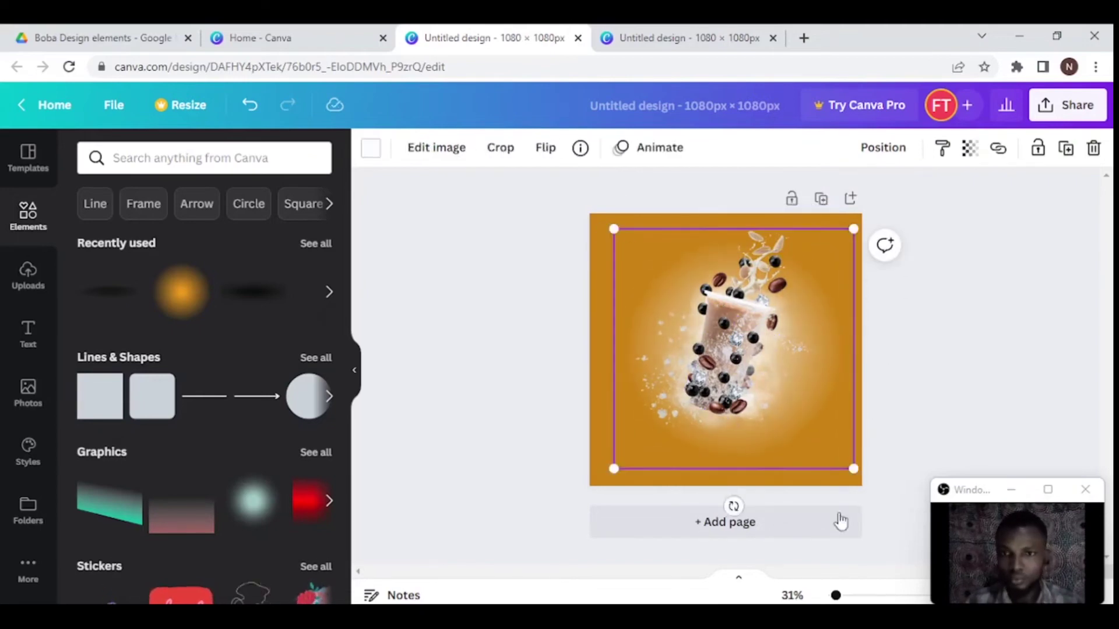
{"action": "key", "text": "ctrl+z"}
{"action": "key", "text": "ctrl+z"}
{"action": "key", "text": "ctrl+z"}
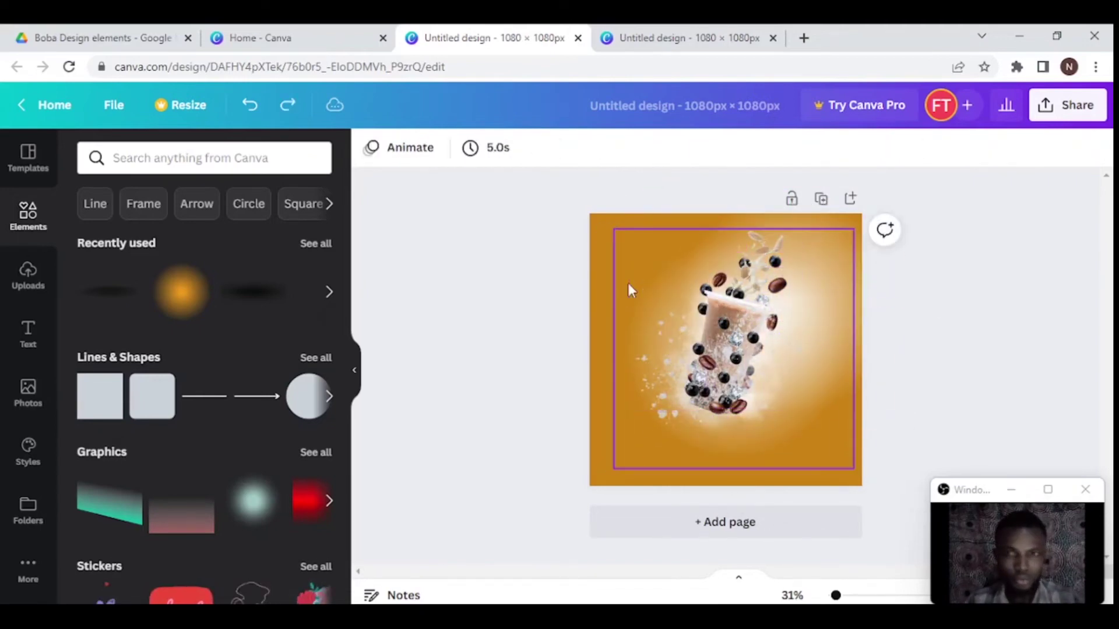
{"action": "left_click", "coordinate": [844, 229]}
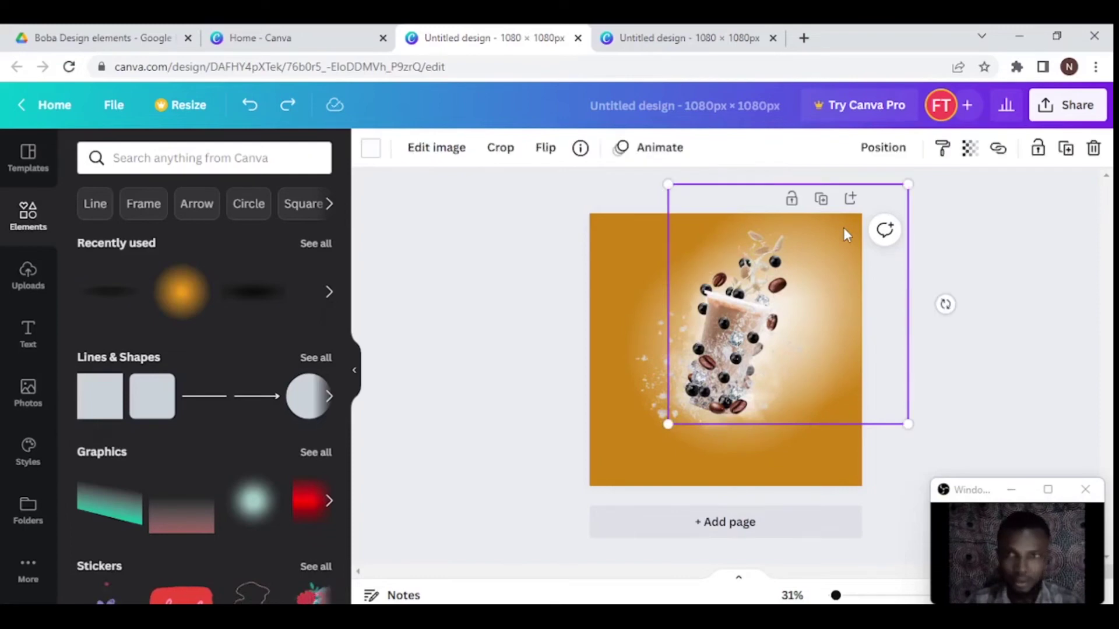
{"action": "left_click_drag", "start_coordinate": [843, 229], "coordinate": [700, 240]}
{"action": "left_click_drag", "start_coordinate": [698, 234], "coordinate": [731, 239]}
{"action": "left_click_drag", "start_coordinate": [847, 269], "coordinate": [836, 361]}
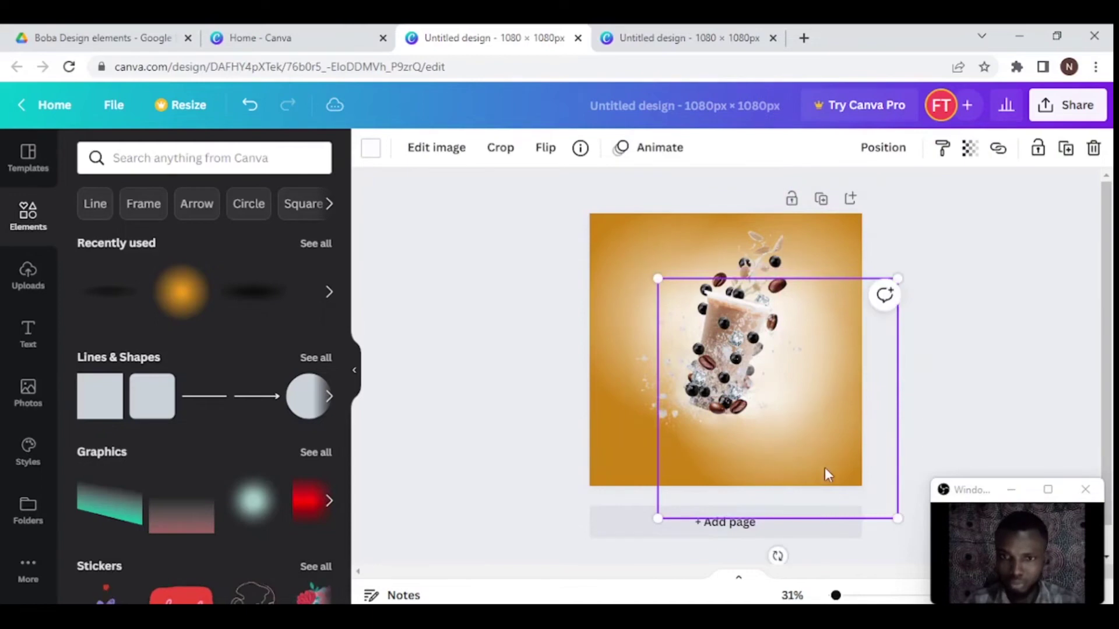
{"action": "left_click_drag", "start_coordinate": [789, 460], "coordinate": [763, 474]}
{"action": "left_click", "coordinate": [828, 407]}
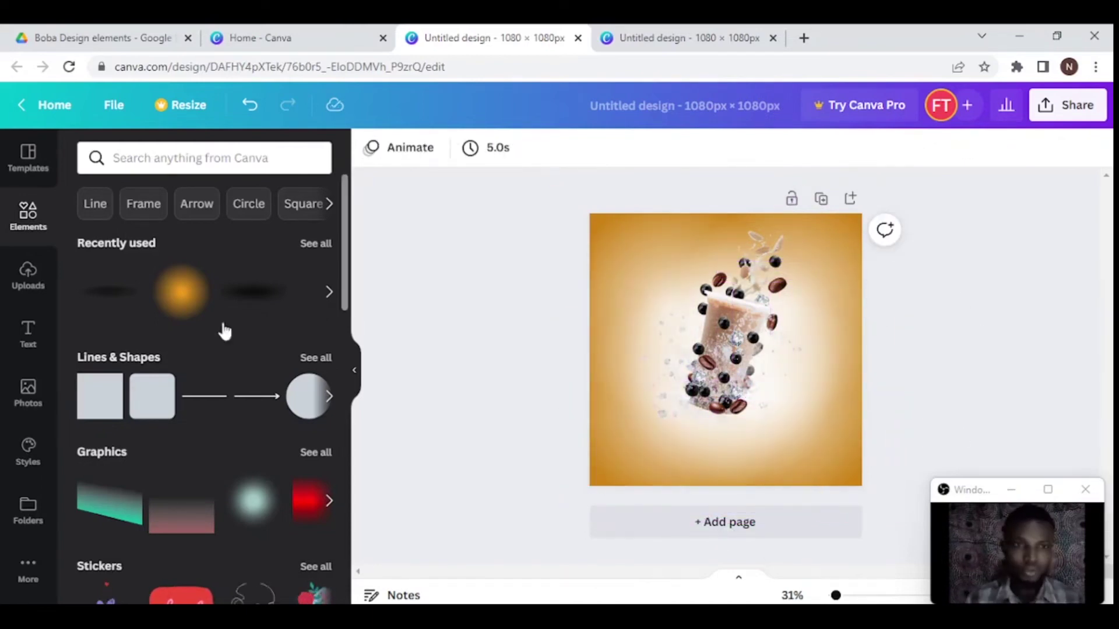
- Add a shadow graphic and flatten it, centred under the cup's base
{"action": "left_click", "coordinate": [101, 297]}
{"action": "left_click_drag", "start_coordinate": [724, 347], "coordinate": [722, 437]}
{"action": "left_click_drag", "start_coordinate": [825, 460], "coordinate": [790, 450]}
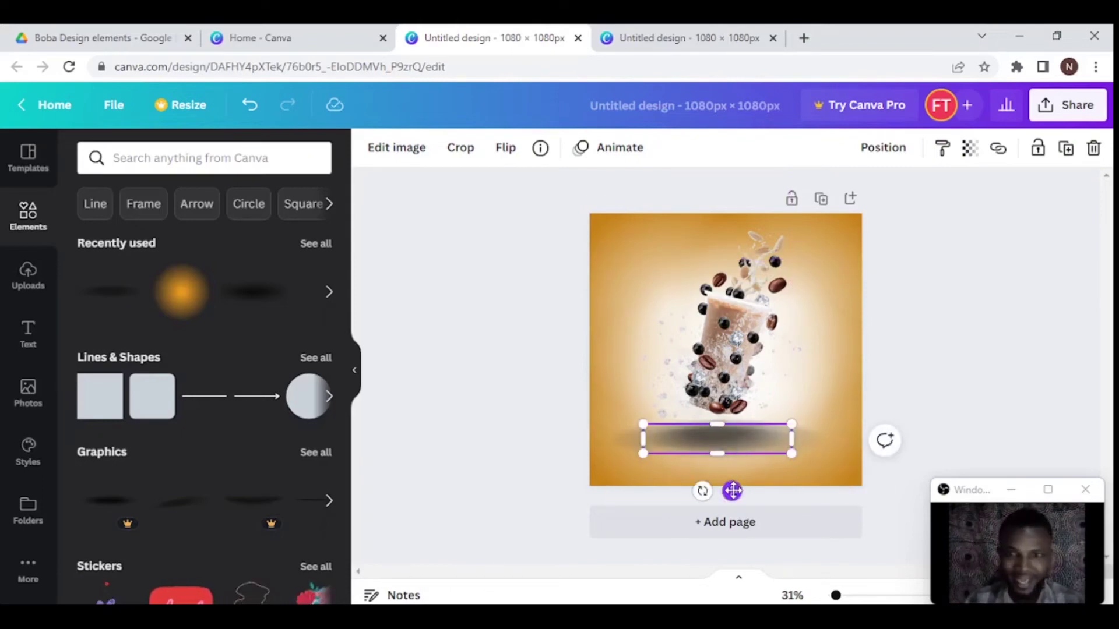
{"action": "left_click_drag", "start_coordinate": [732, 491], "coordinate": [740, 489]}
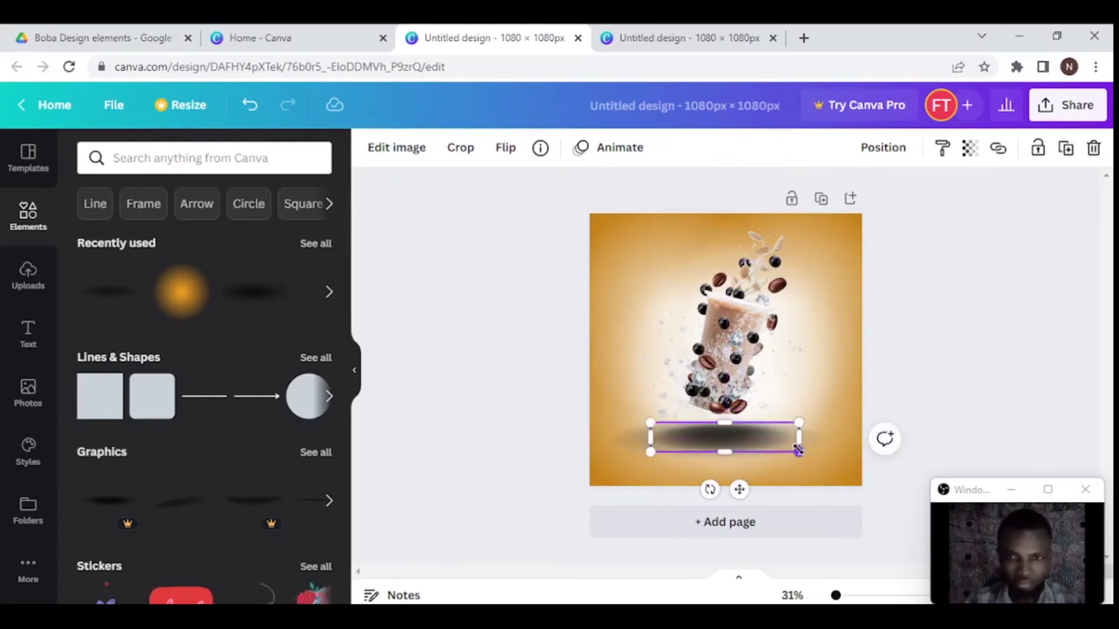
{"action": "left_click_drag", "start_coordinate": [786, 447], "coordinate": [764, 445]}
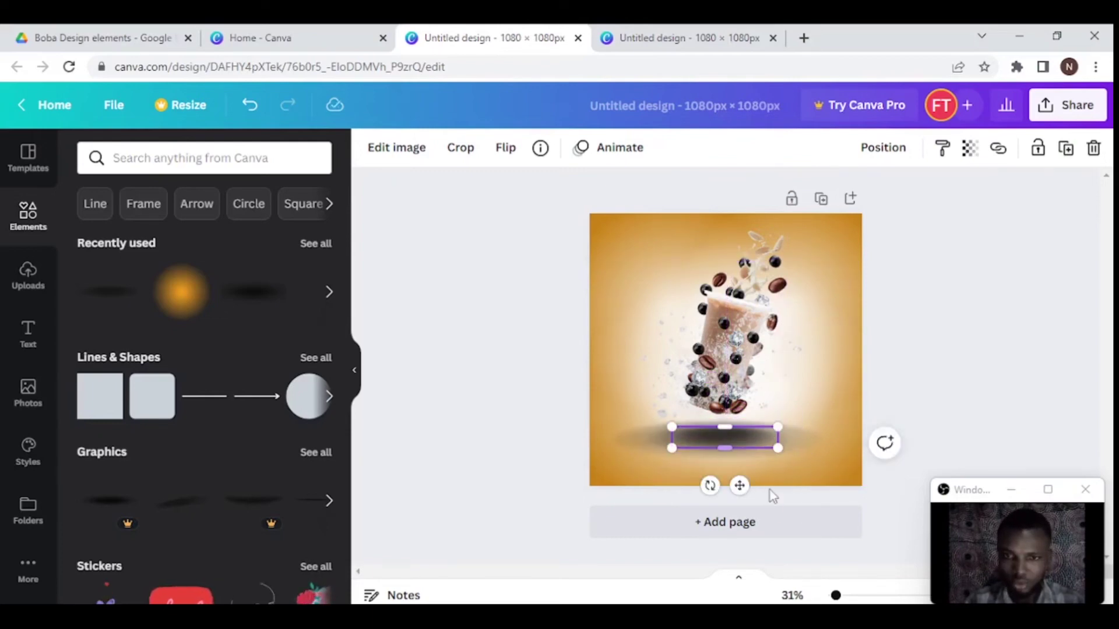
{"action": "key", "text": "shift+Left"}
{"action": "key", "text": "shift+Left"}
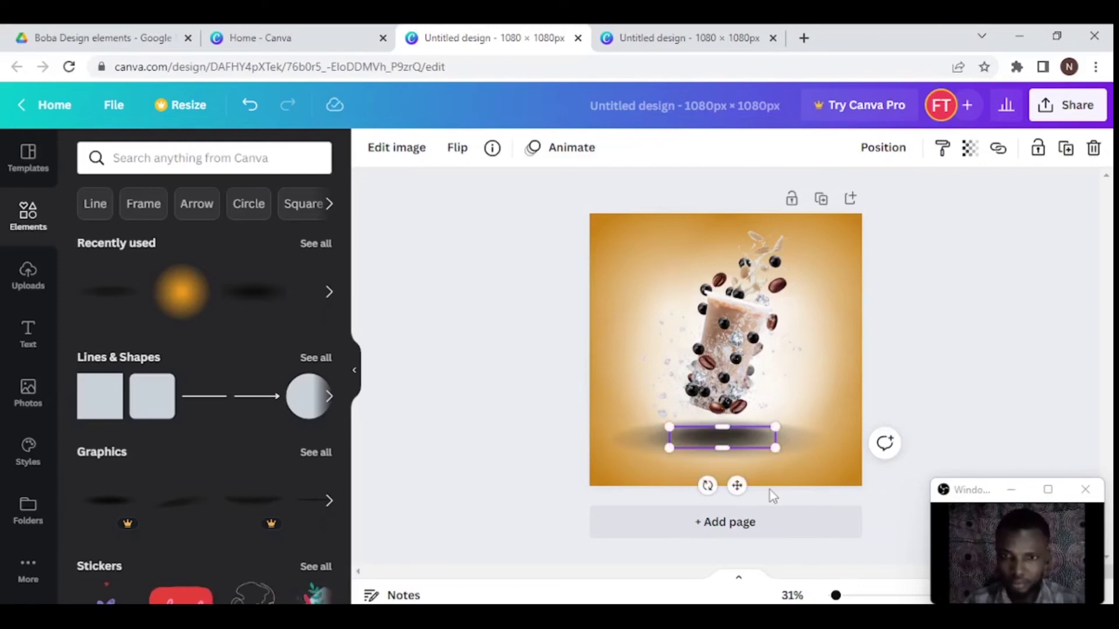
{"action": "left_click", "coordinate": [973, 380]}
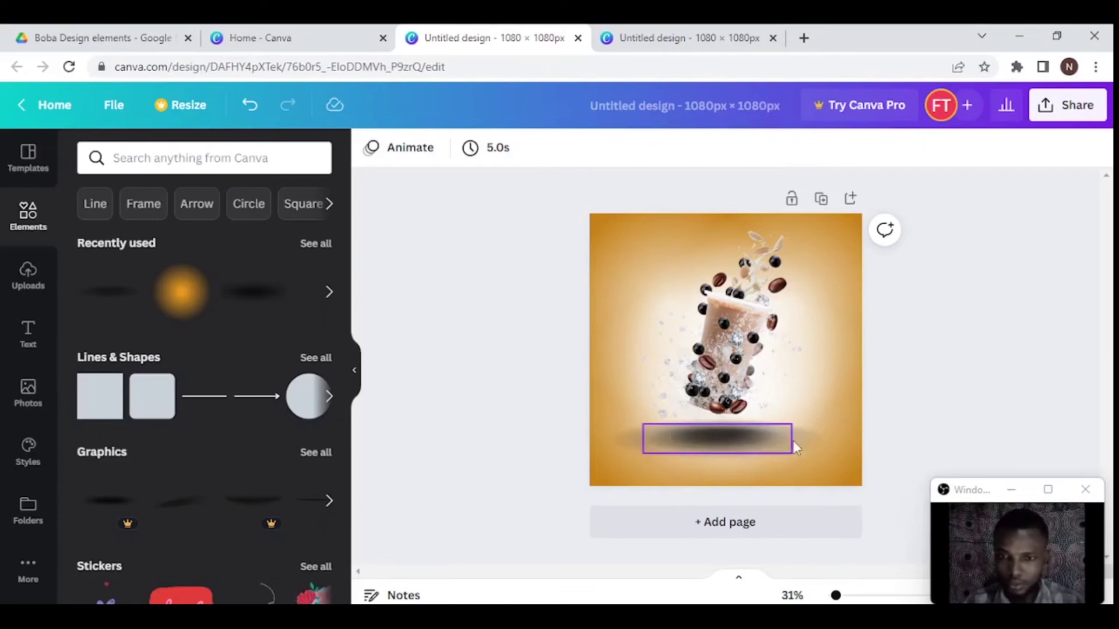
- Group the larger and smaller shadows, then duplicate the group to darken it
{"action": "left_click", "coordinate": [823, 445], "text": "shift"}
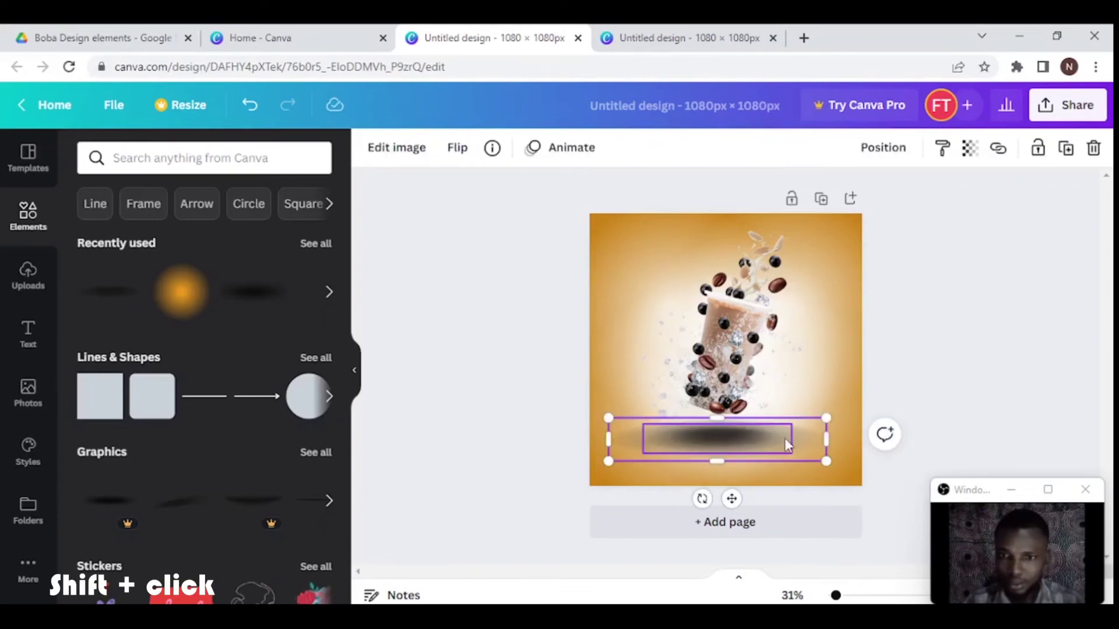
{"action": "left_click", "coordinate": [768, 441], "text": "shift"}
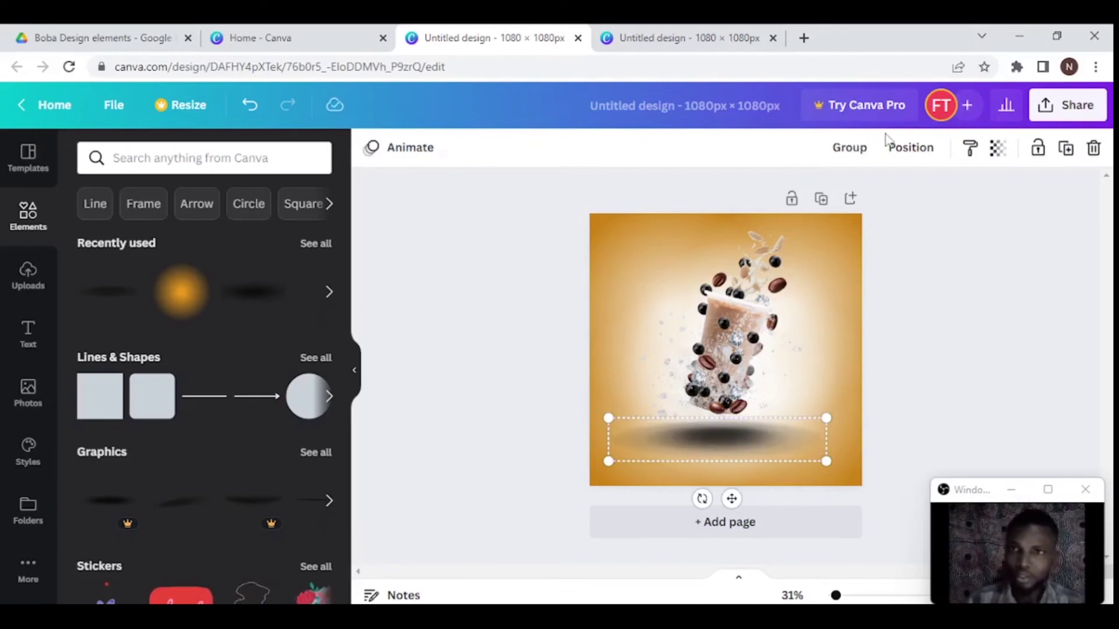
{"action": "left_click", "coordinate": [849, 147]}
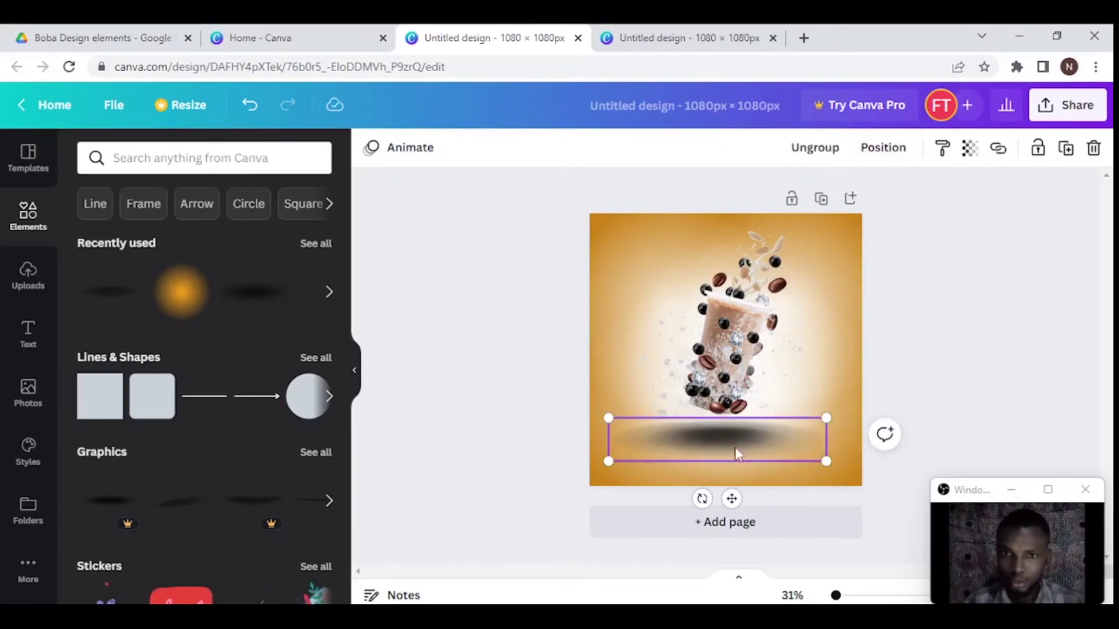
{"action": "key", "text": "ctrl+d"}
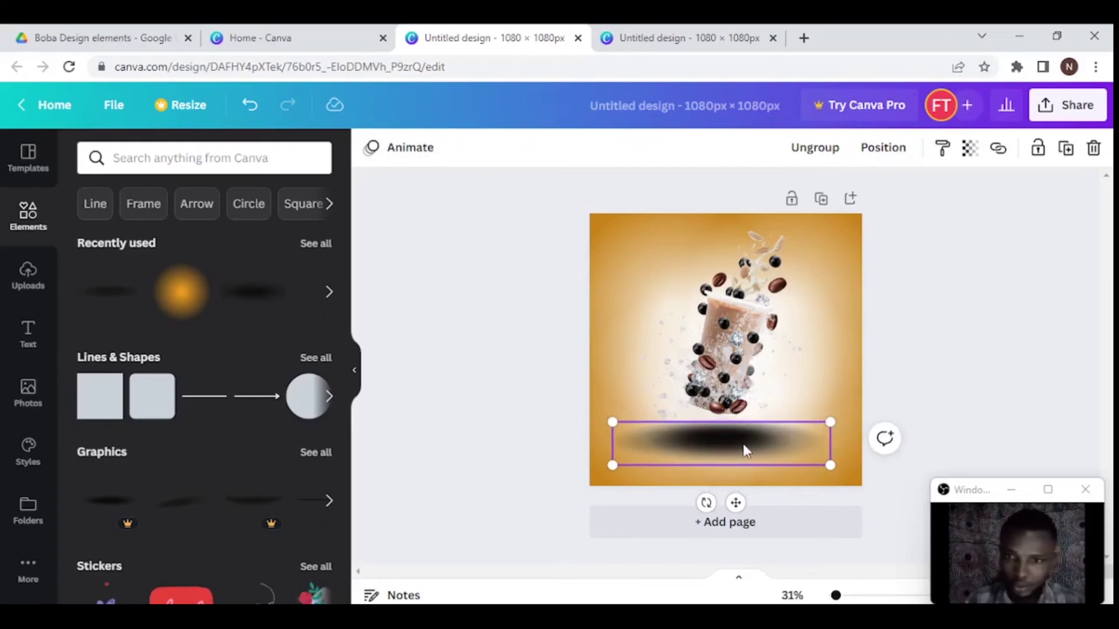
{"action": "left_click", "coordinate": [944, 358]}
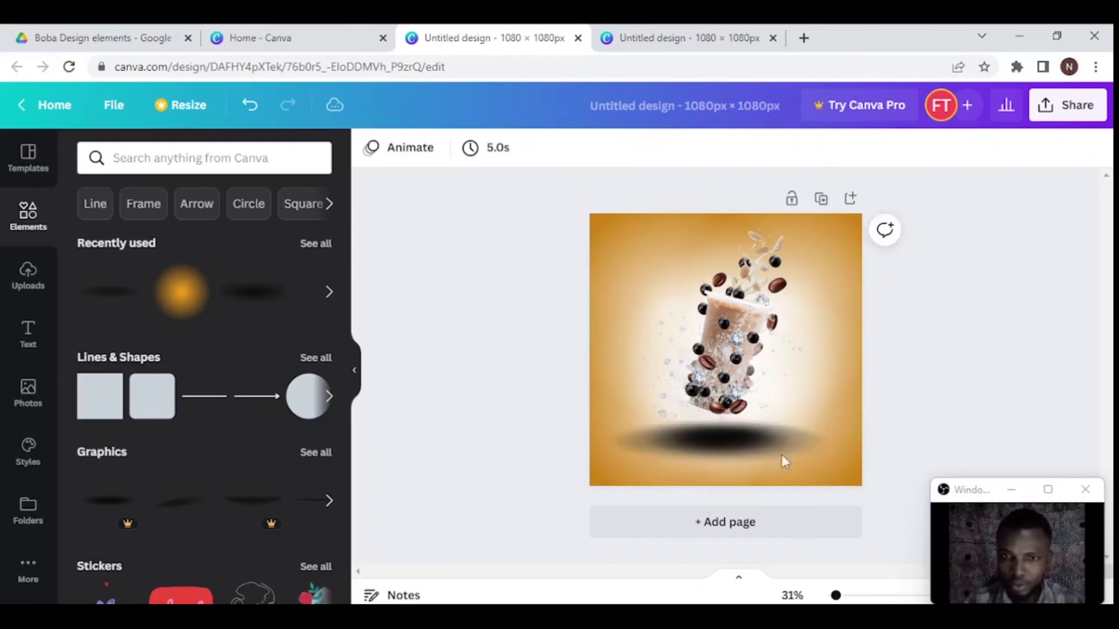
- Set the shadow group under the cup to 60 transparency
{"action": "left_click", "coordinate": [746, 447]}
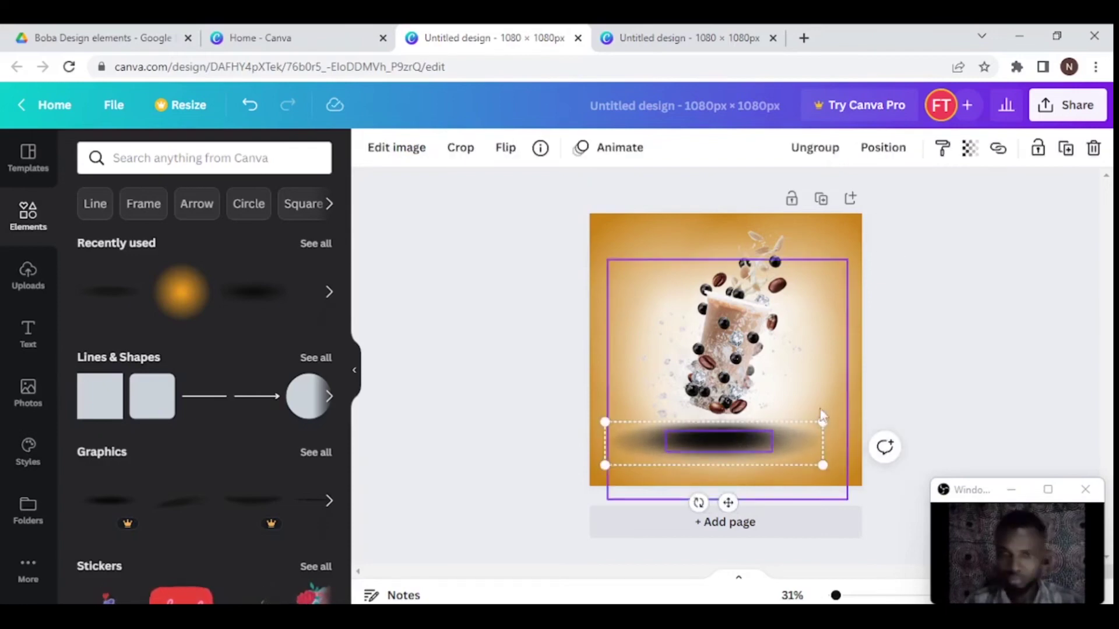
{"action": "left_click", "coordinate": [969, 150]}
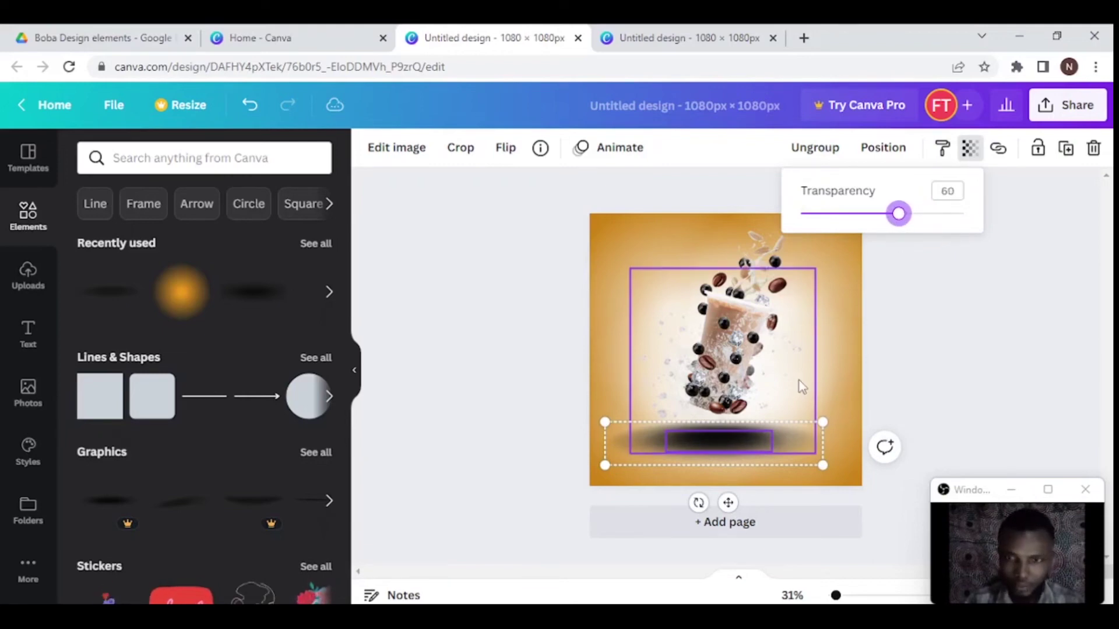
{"action": "left_click", "coordinate": [728, 459]}
{"action": "left_click", "coordinate": [956, 375]}
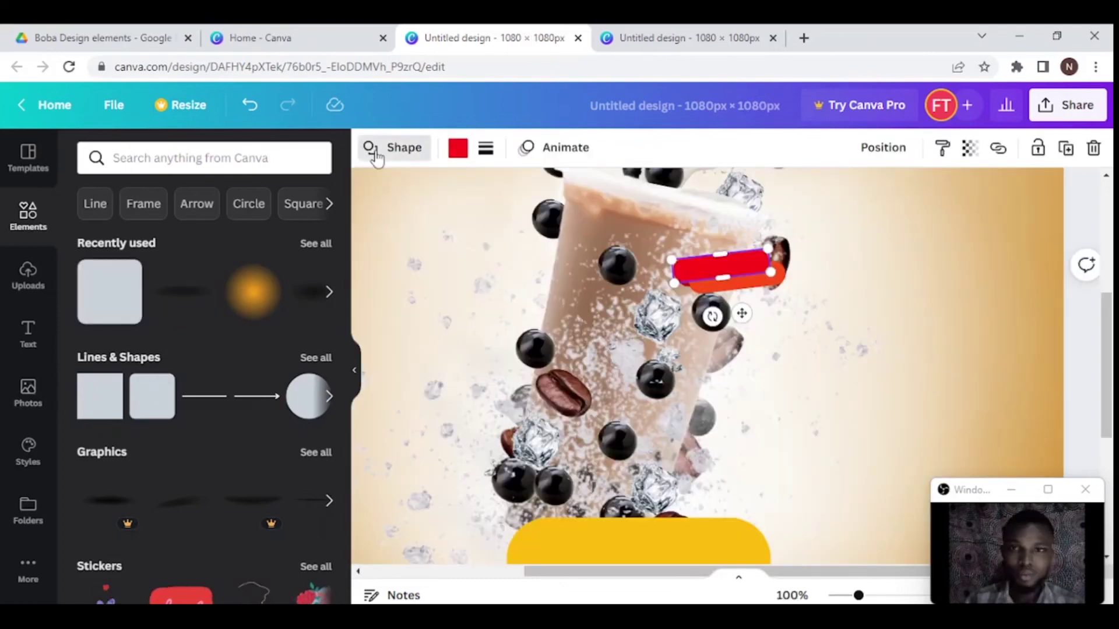
- Darken the red band on the cup to deep red and rotate it level
{"action": "left_click", "coordinate": [394, 148]}
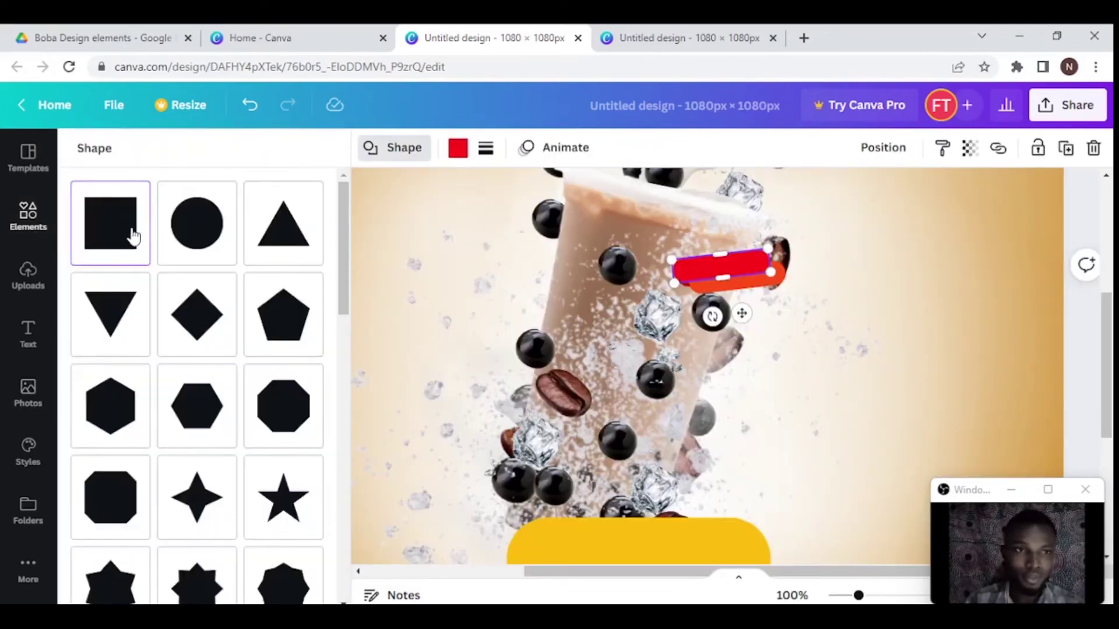
{"action": "left_click", "coordinate": [778, 279]}
{"action": "left_click", "coordinate": [757, 271]}
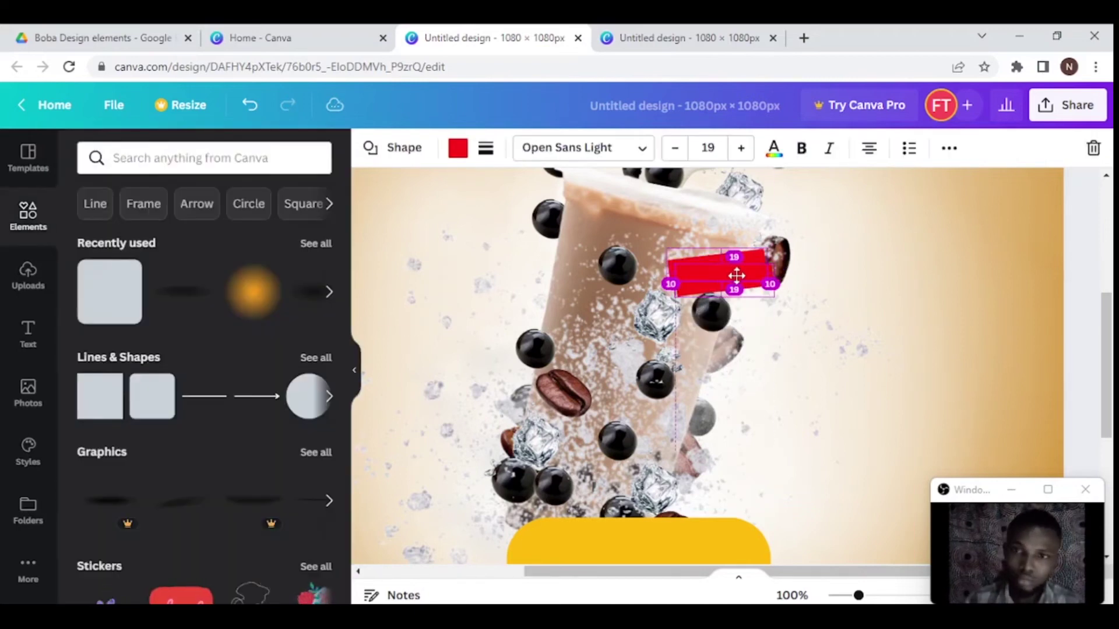
{"action": "left_click", "coordinate": [775, 288]}
{"action": "left_click", "coordinate": [768, 282]}
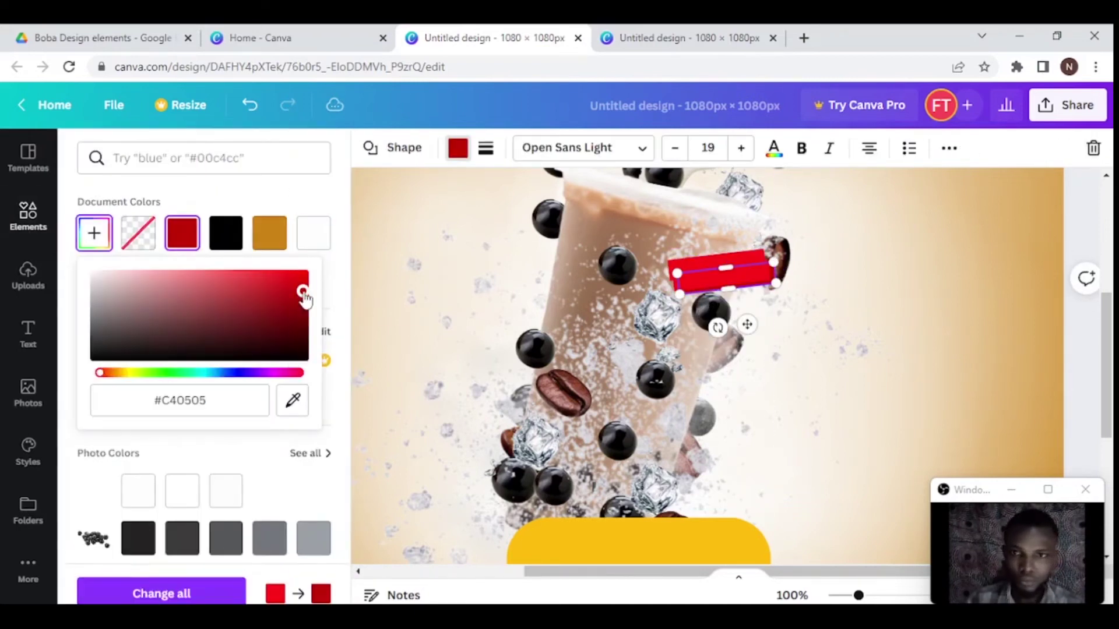
{"action": "left_click", "coordinate": [716, 285]}
{"action": "left_click_drag", "start_coordinate": [717, 327], "coordinate": [715, 294]}
{"action": "scroll", "coordinate": [706, 310], "scroll_direction": "up", "scroll_amount": 2}
- Give the lower band the orange document colour, undoing a trial hue shift
{"action": "left_click", "coordinate": [457, 148]}
{"action": "left_click", "coordinate": [269, 233]}
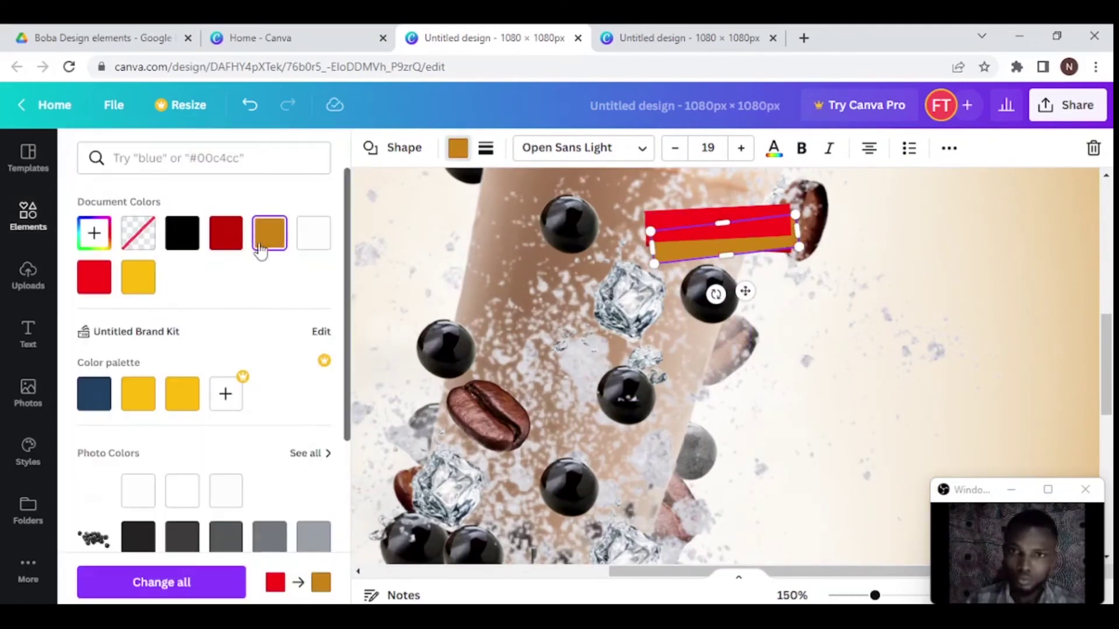
{"action": "key", "text": "Escape"}
{"action": "left_click", "coordinate": [873, 258]}
{"action": "left_click", "coordinate": [716, 227]}
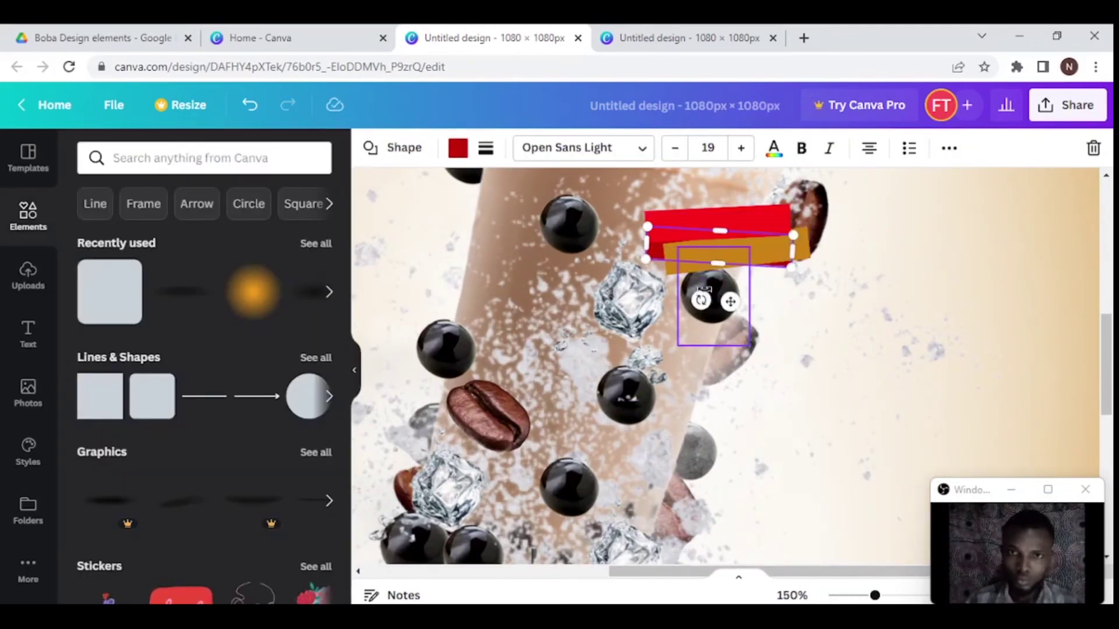
{"action": "left_click", "coordinate": [864, 280]}
{"action": "left_click", "coordinate": [734, 261]}
{"action": "left_click", "coordinate": [457, 148]}
{"action": "left_click", "coordinate": [94, 233]}
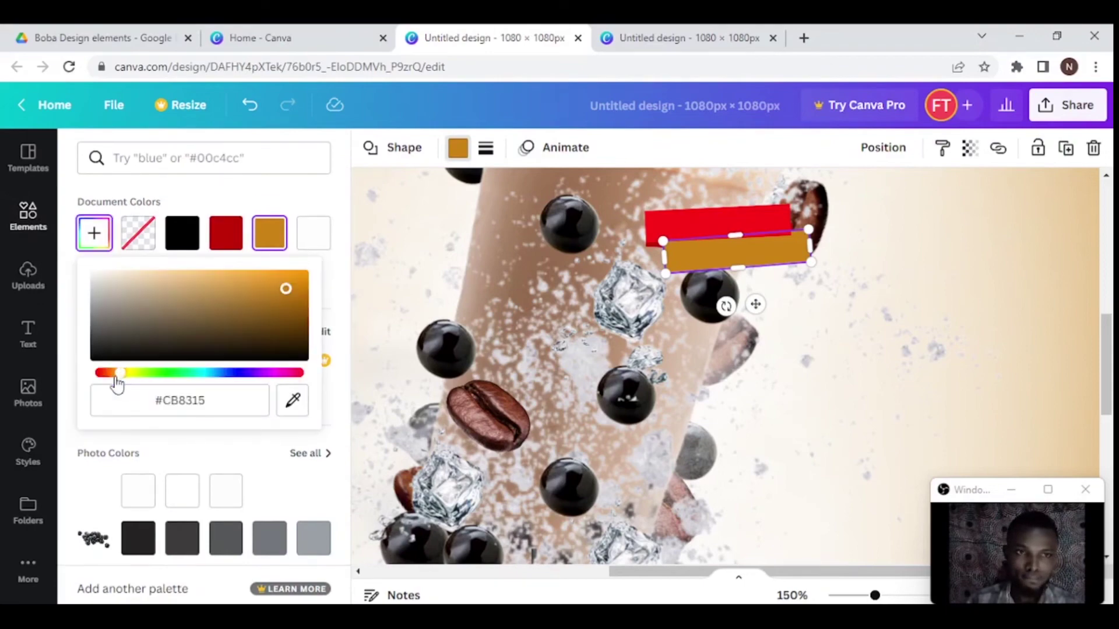
{"action": "left_click_drag", "start_coordinate": [115, 376], "coordinate": [107, 376]}
{"action": "key", "text": "ctrl+z"}
{"action": "left_click", "coordinate": [743, 208]}
{"action": "scroll", "coordinate": [725, 541], "scroll_direction": "down", "scroll_amount": 5}
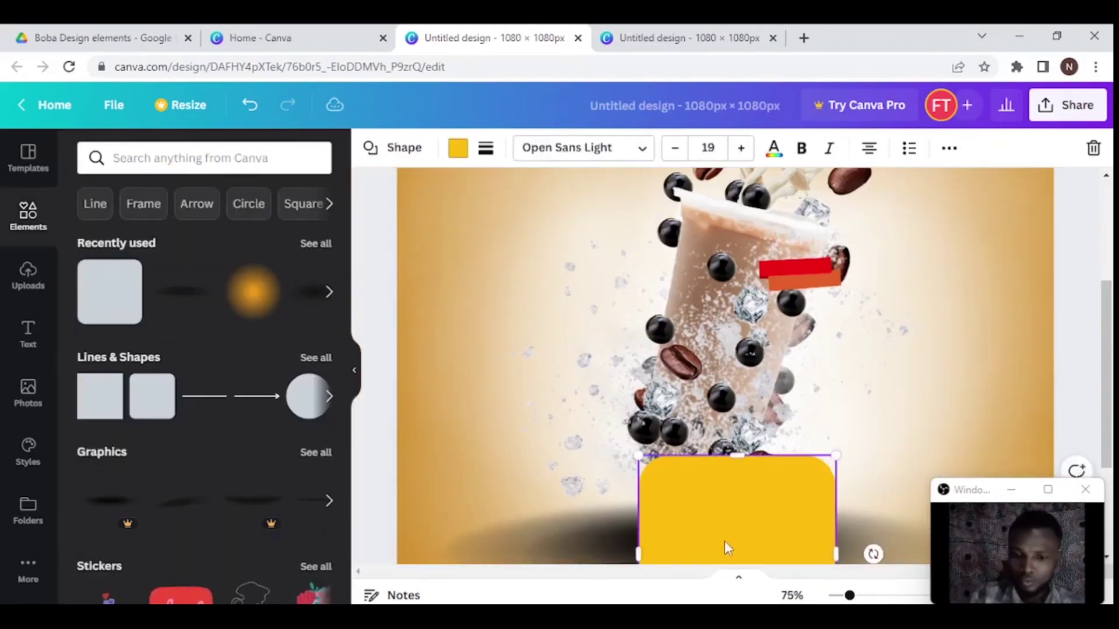
- Set the small text on the cup to the Anton font
{"action": "left_click", "coordinate": [724, 363]}
{"action": "left_click", "coordinate": [429, 148]}
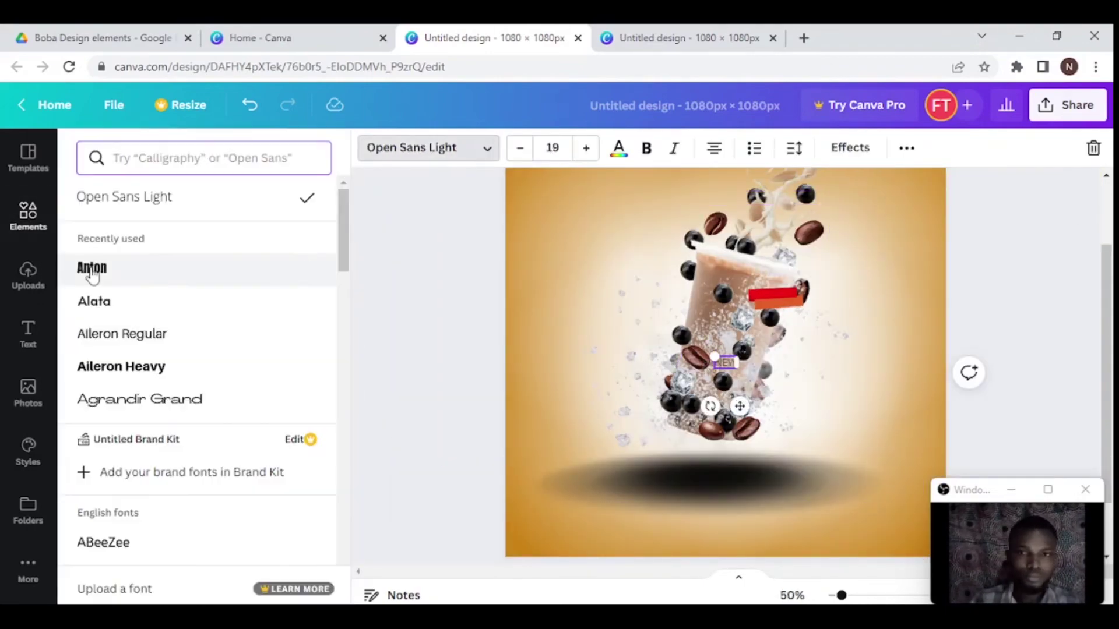
{"action": "left_click", "coordinate": [92, 268]}
{"action": "left_click", "coordinate": [782, 293]}
{"action": "scroll", "coordinate": [782, 293], "scroll_direction": "up", "scroll_amount": 5}
{"action": "left_click", "coordinate": [810, 220]}
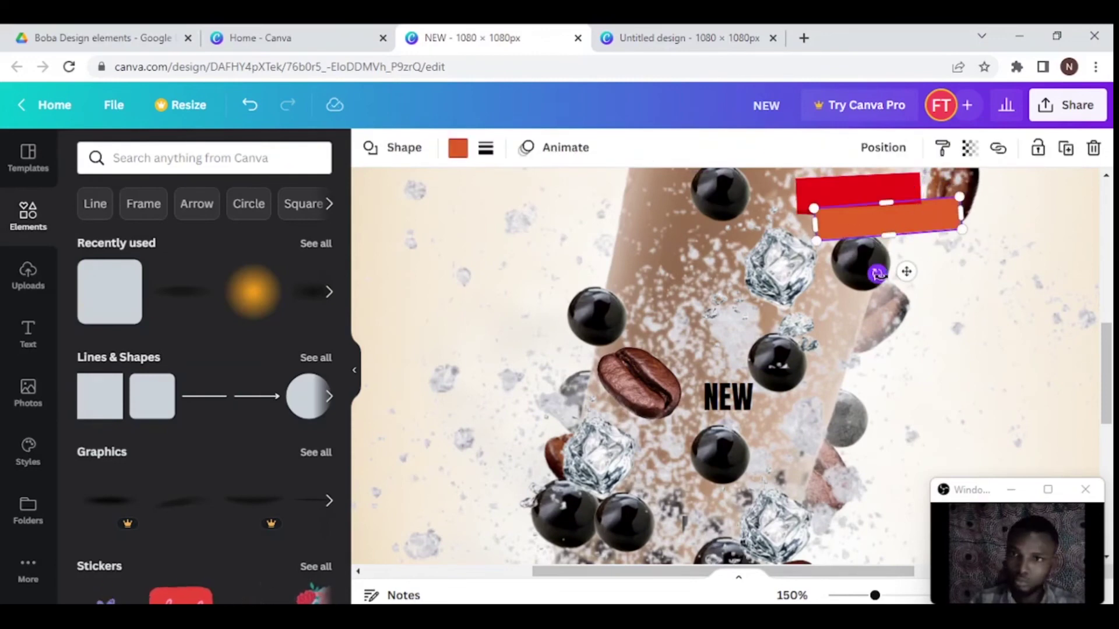
{"action": "left_click", "coordinate": [814, 202]}
- Move the NEW text onto the red band and adjust its font size
{"action": "left_click", "coordinate": [964, 288]}
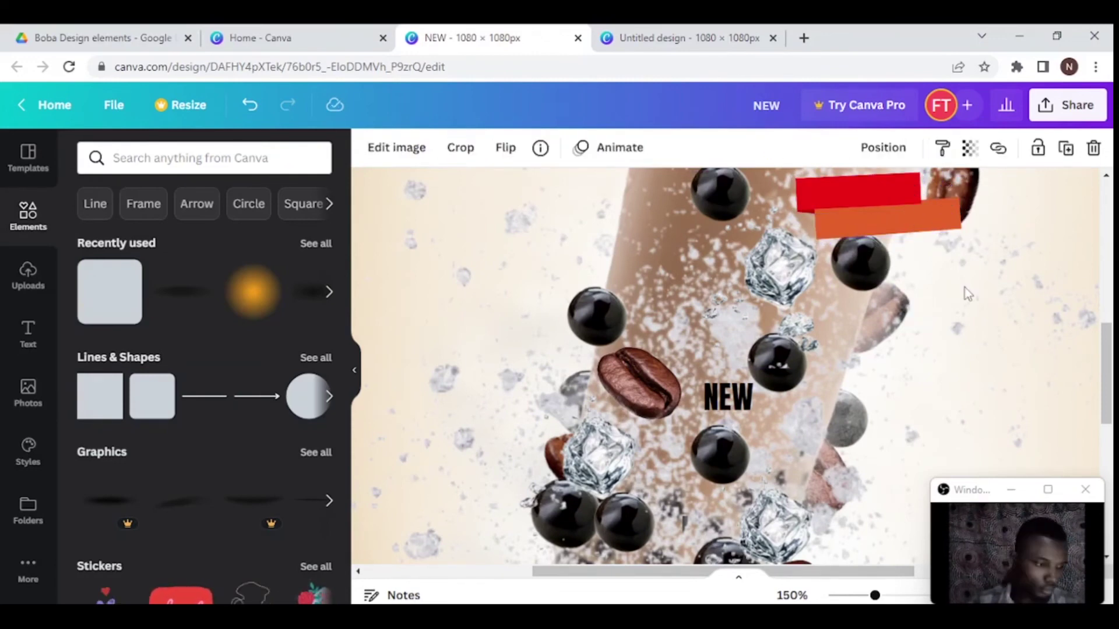
{"action": "left_click_drag", "start_coordinate": [728, 397], "coordinate": [950, 236]}
{"action": "left_click", "coordinate": [552, 147]}
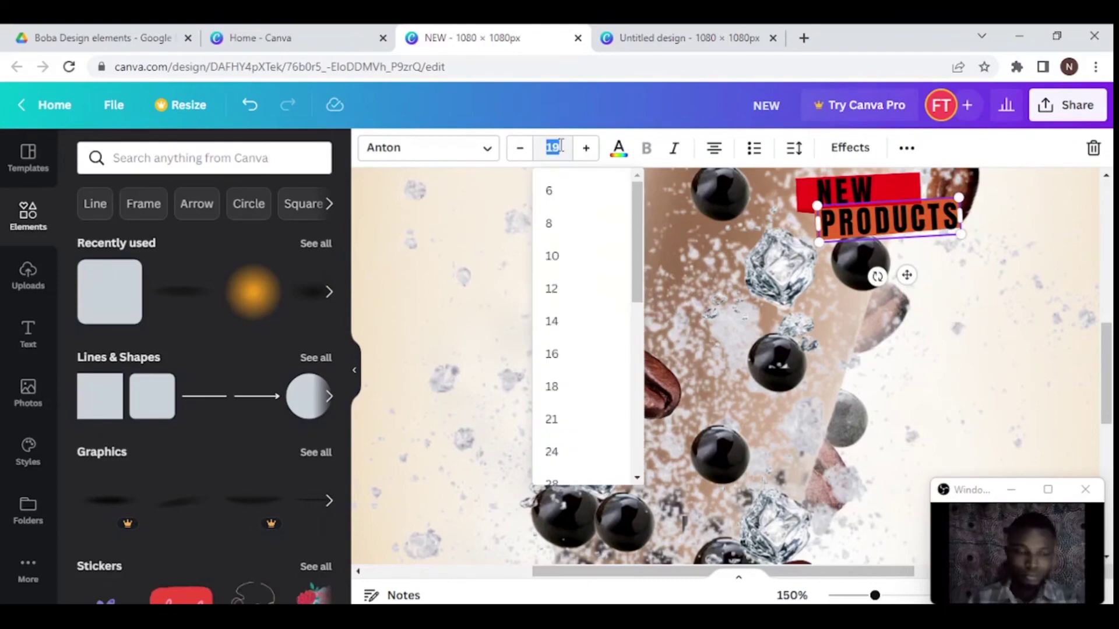
{"action": "left_click", "coordinate": [962, 357]}
{"action": "scroll", "coordinate": [962, 358], "scroll_direction": "down", "scroll_amount": 3}
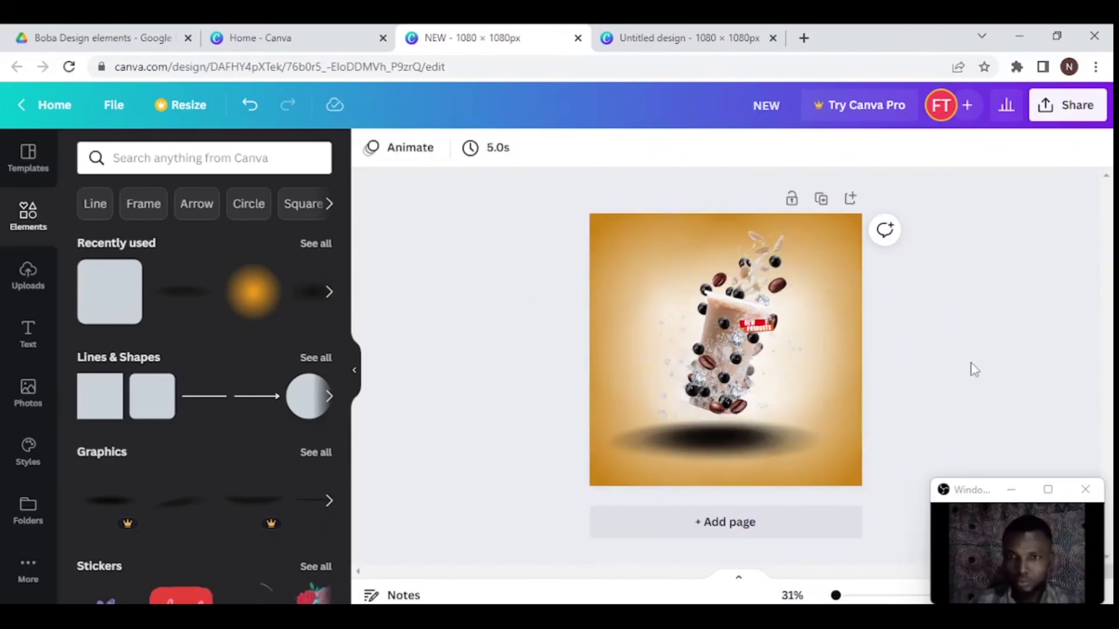
- Raise the tilted cup image's contrast to 18
{"action": "left_click", "coordinate": [736, 459]}
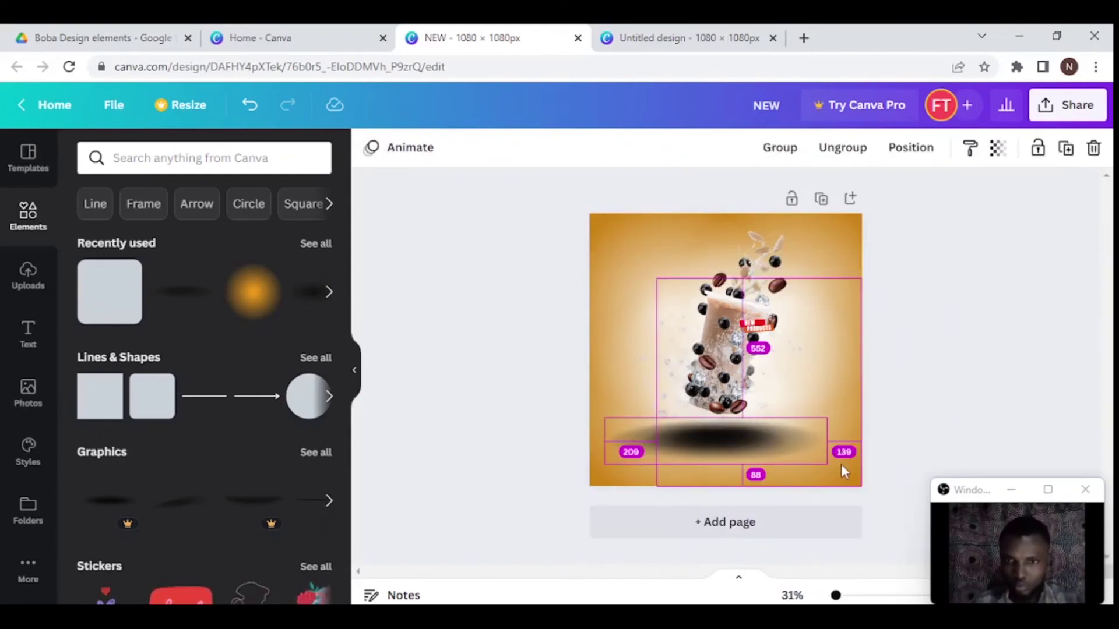
{"action": "left_click", "coordinate": [522, 409]}
{"action": "left_click", "coordinate": [724, 348]}
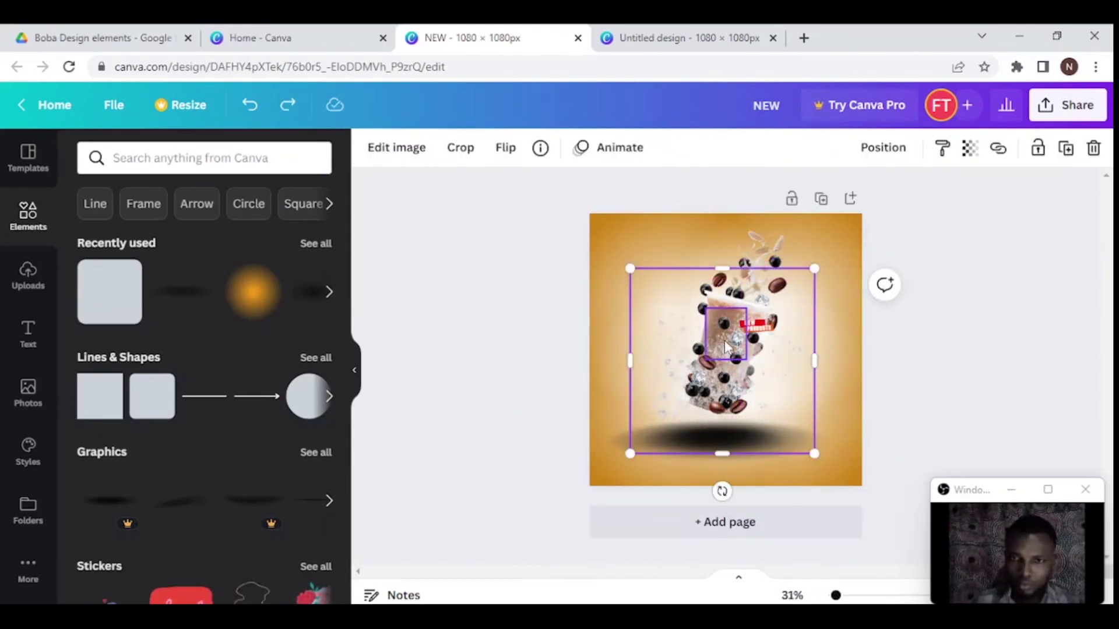
{"action": "left_click", "coordinate": [389, 152]}
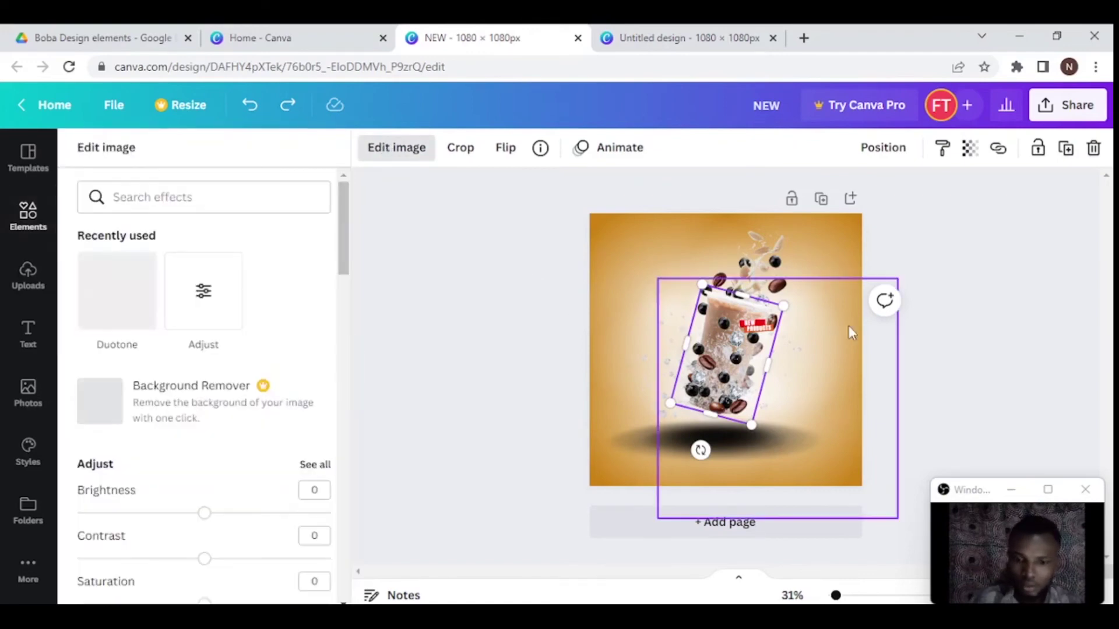
{"action": "key", "text": "ctrl+plus"}
{"action": "key", "text": "ctrl+plus"}
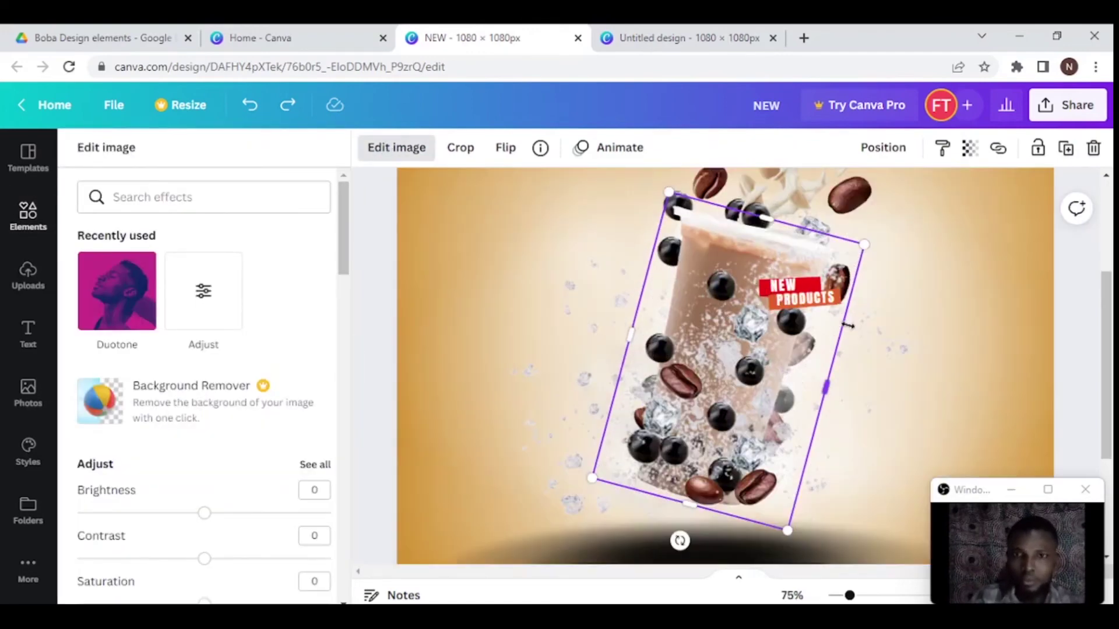
{"action": "left_click", "coordinate": [204, 313]}
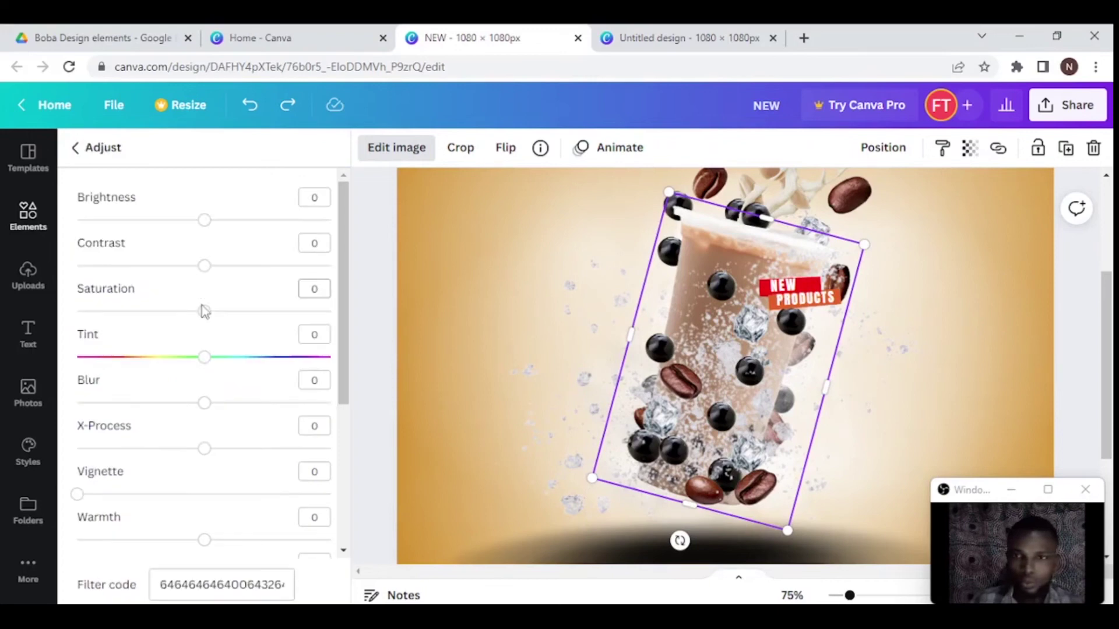
{"action": "scroll", "coordinate": [198, 326], "scroll_direction": "down", "scroll_amount": 2}
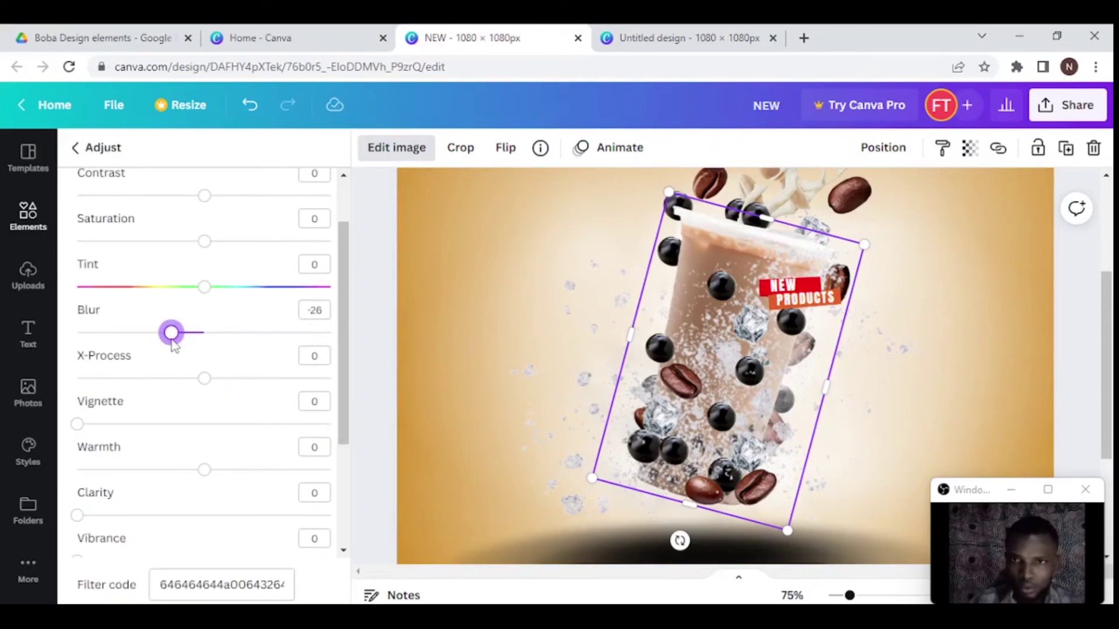
{"action": "left_click_drag", "start_coordinate": [204, 195], "coordinate": [226, 195]}
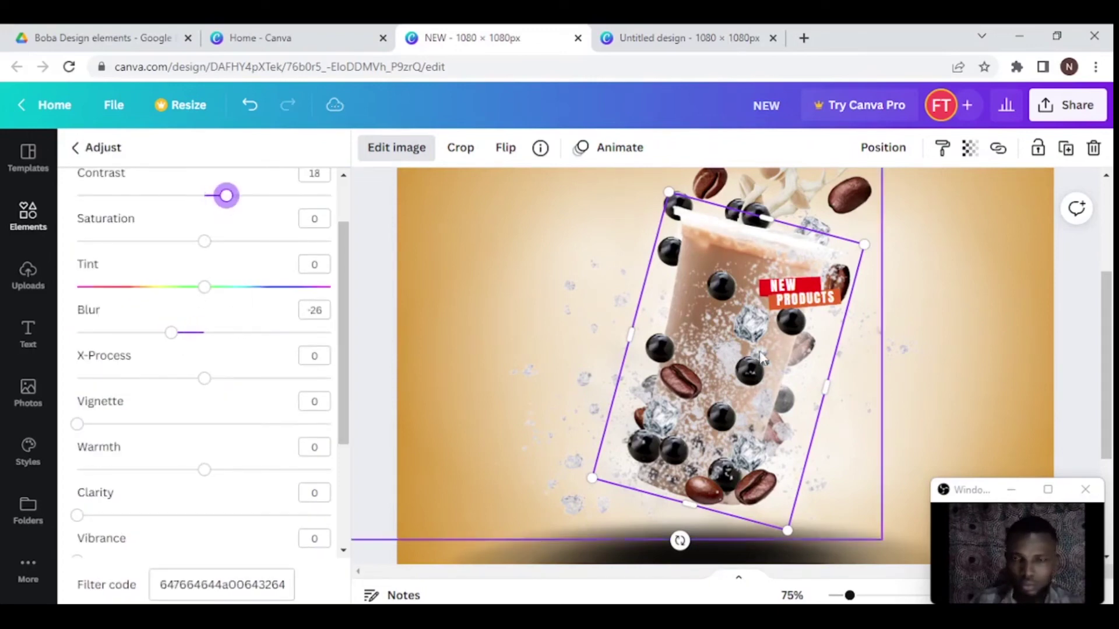
- Apply a blur of 4 to a boba pearl beside the cup
{"action": "left_click", "coordinate": [660, 349]}
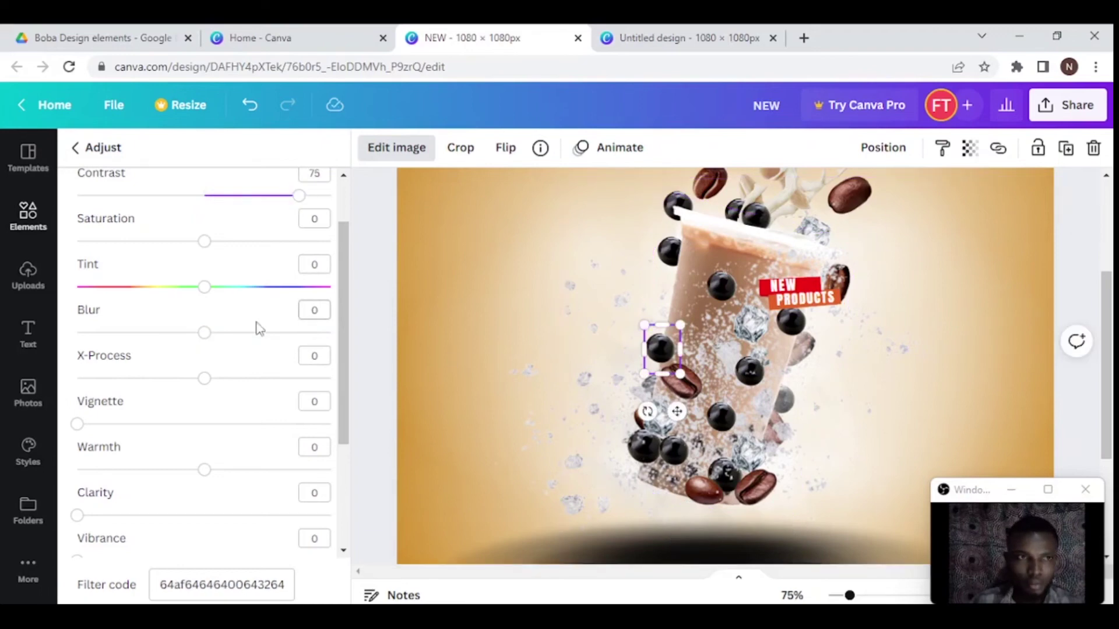
{"action": "scroll", "coordinate": [252, 421], "scroll_direction": "up", "scroll_amount": 1}
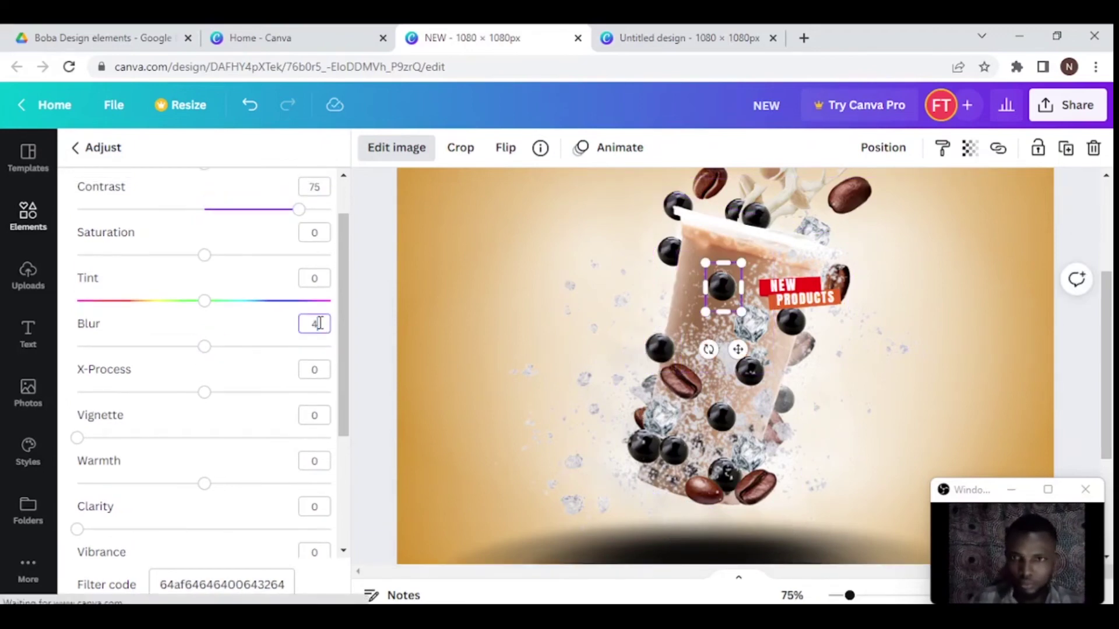
{"action": "left_click", "coordinate": [722, 417]}
{"action": "left_click_drag", "start_coordinate": [722, 466], "coordinate": [725, 474]}
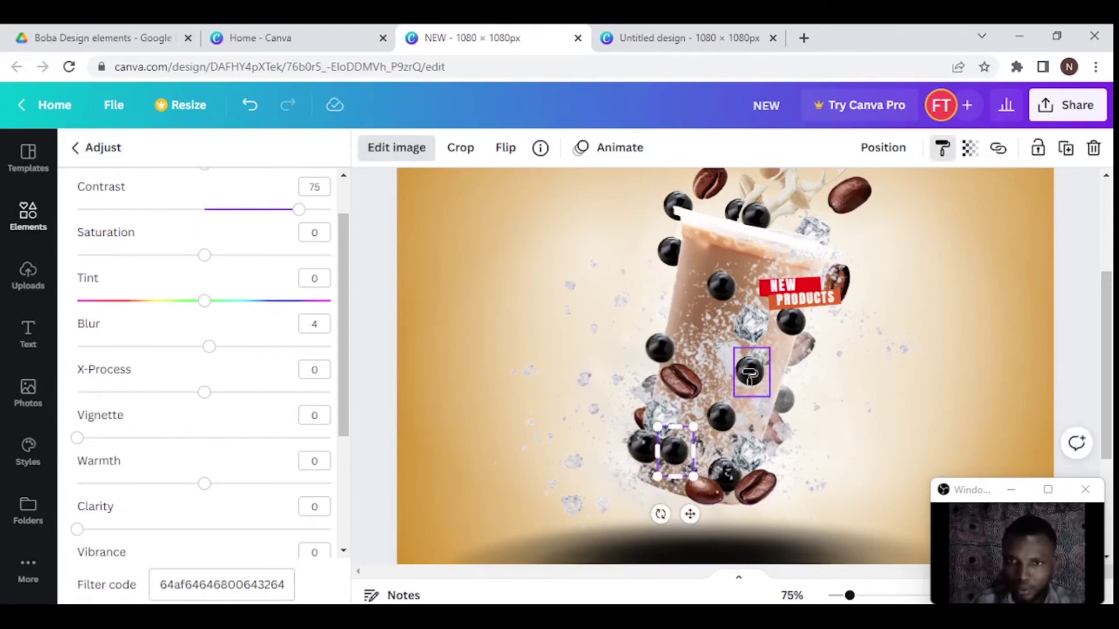
{"action": "key", "text": "ctrl+z"}
{"action": "key", "text": "ctrl+z"}
{"action": "key", "text": "ctrl+z"}
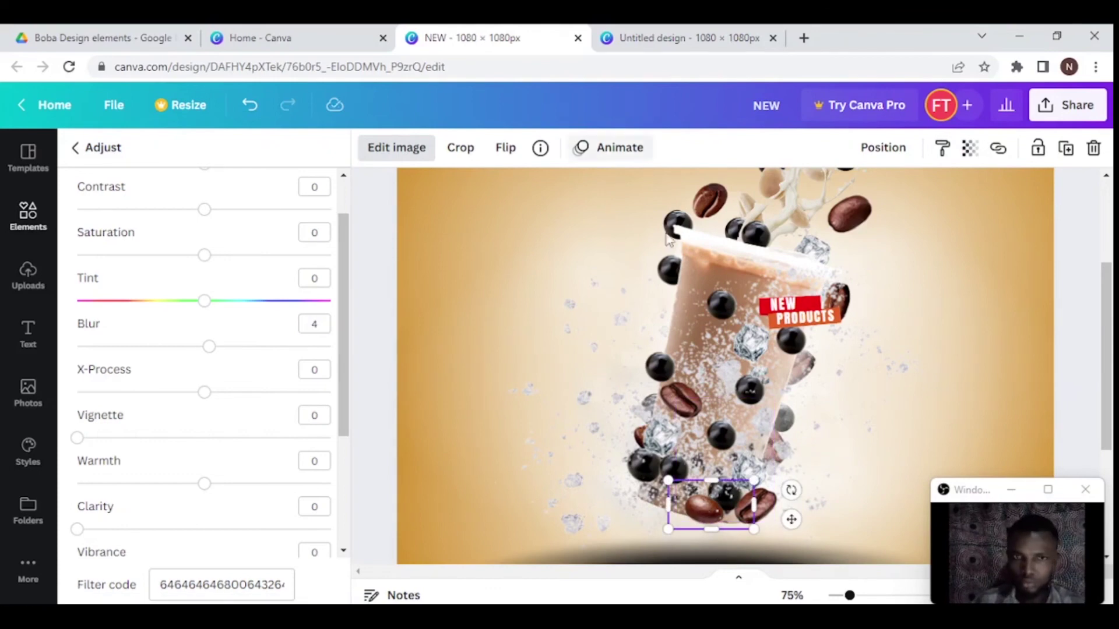
{"action": "key", "text": "ctrl+y"}
{"action": "key", "text": "ctrl+y"}
{"action": "key", "text": "ctrl+y"}
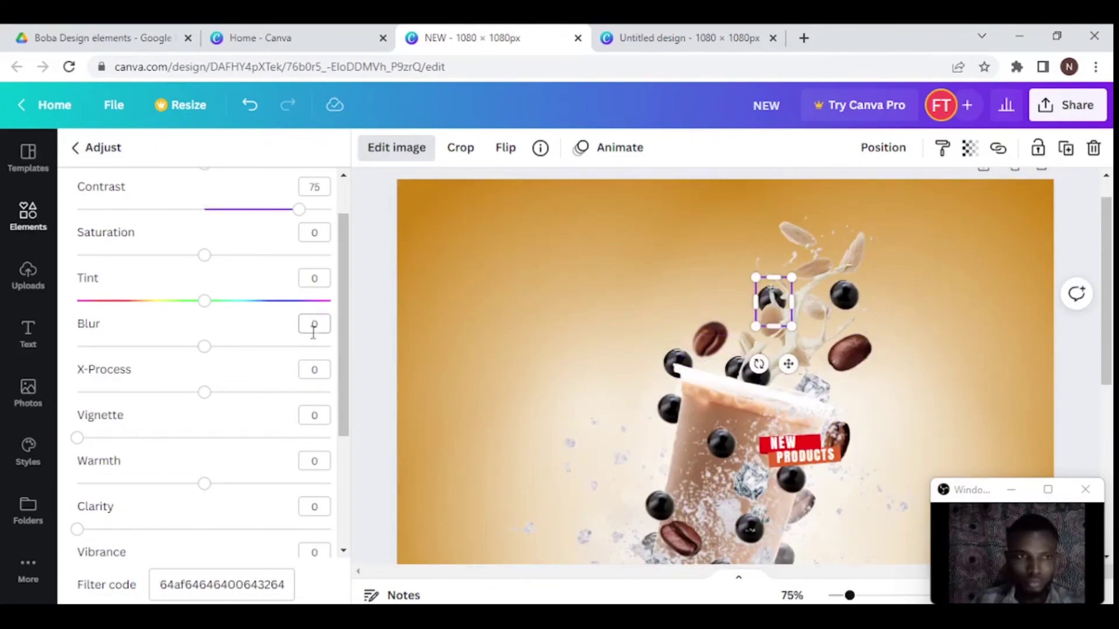
- Select the pearl left of the cup and undo several recent adjustments
{"action": "scroll", "coordinate": [722, 328], "scroll_direction": "down", "scroll_amount": 2}
{"action": "left_click", "coordinate": [670, 409]}
{"action": "key", "text": "ctrl+z"}
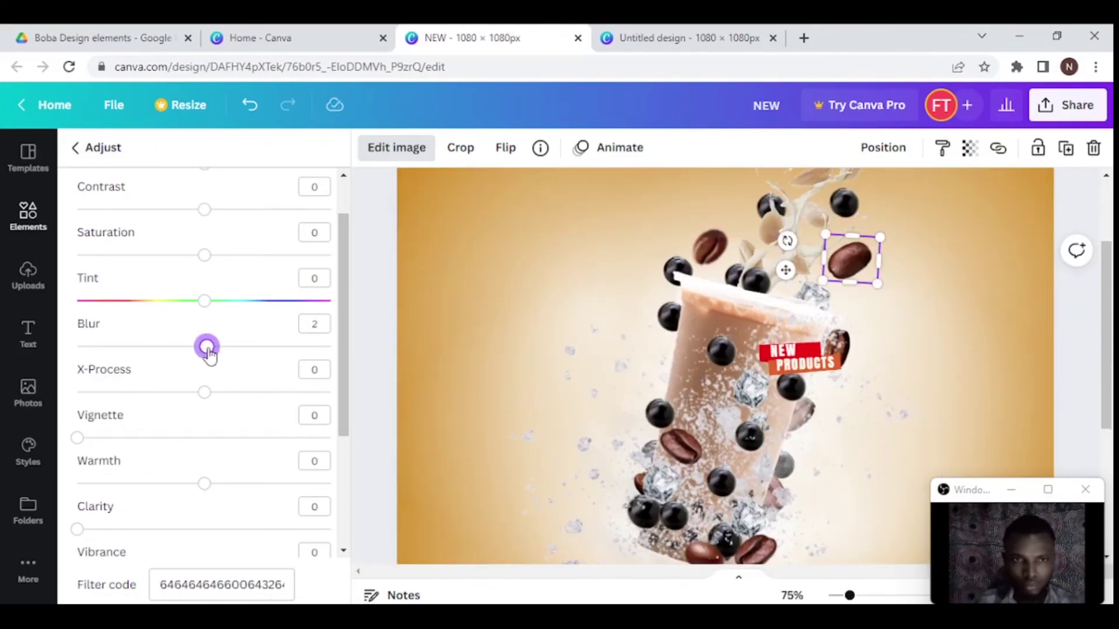
{"action": "key", "text": "ctrl+z"}
{"action": "key", "text": "ctrl+z"}
{"action": "key", "text": "ctrl+z"}
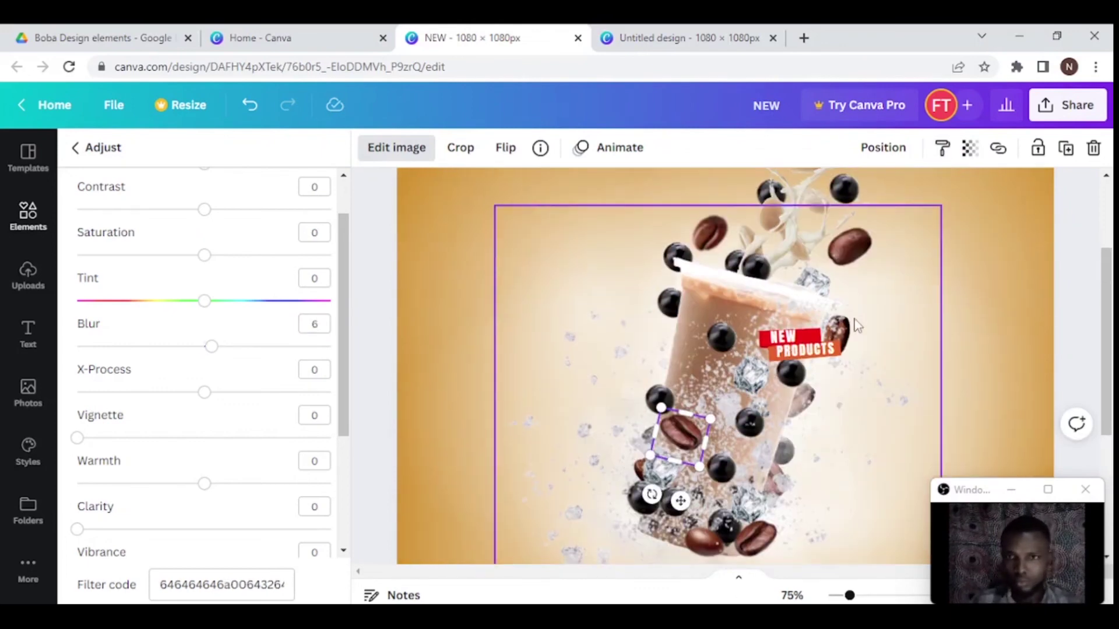
{"action": "key", "text": "ctrl+z"}
{"action": "key", "text": "ctrl+z"}
- Set the BO text to League Spartan, resize it and move it up beside the cup
{"action": "scroll", "coordinate": [524, 304], "scroll_direction": "down", "scroll_amount": 5}
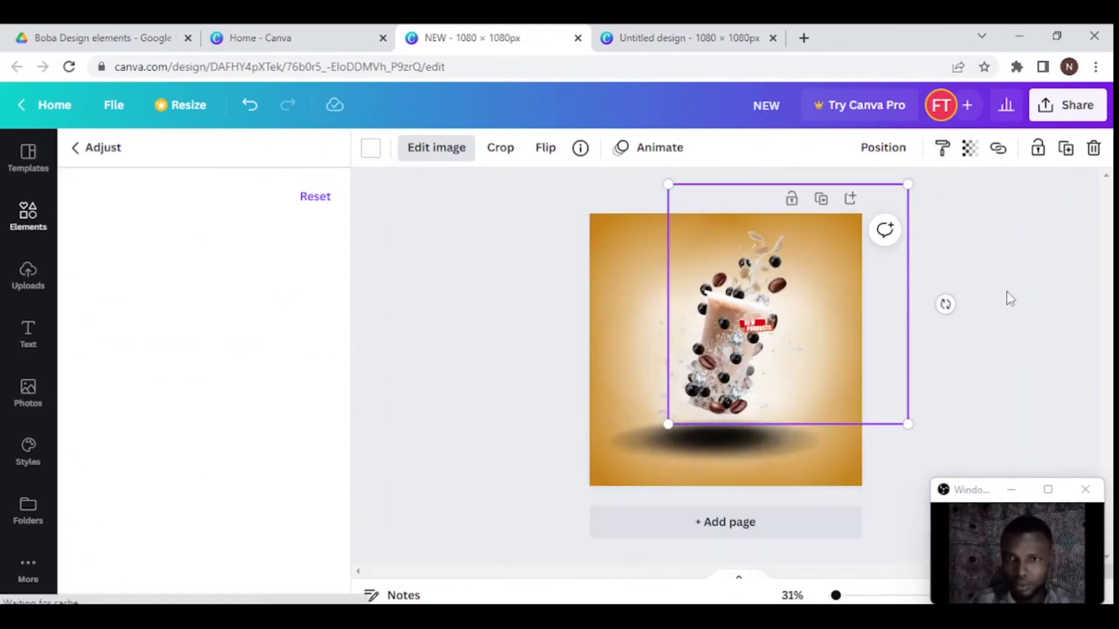
{"action": "left_click", "coordinate": [465, 339]}
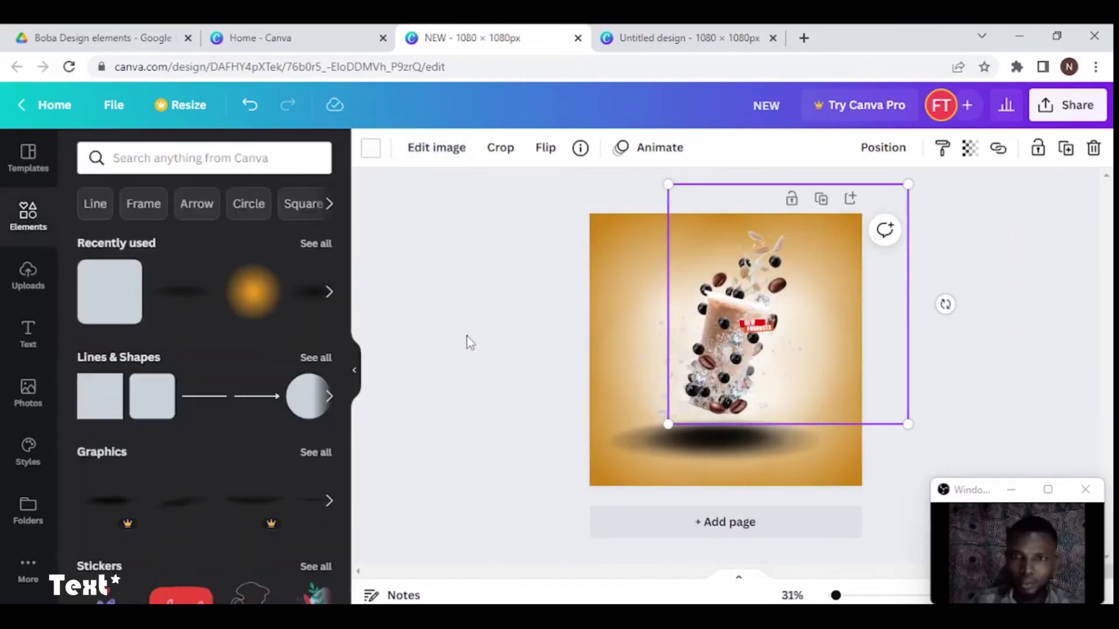
{"action": "left_click", "coordinate": [655, 443]}
{"action": "left_click", "coordinate": [456, 150]}
{"action": "left_click", "coordinate": [92, 196]}
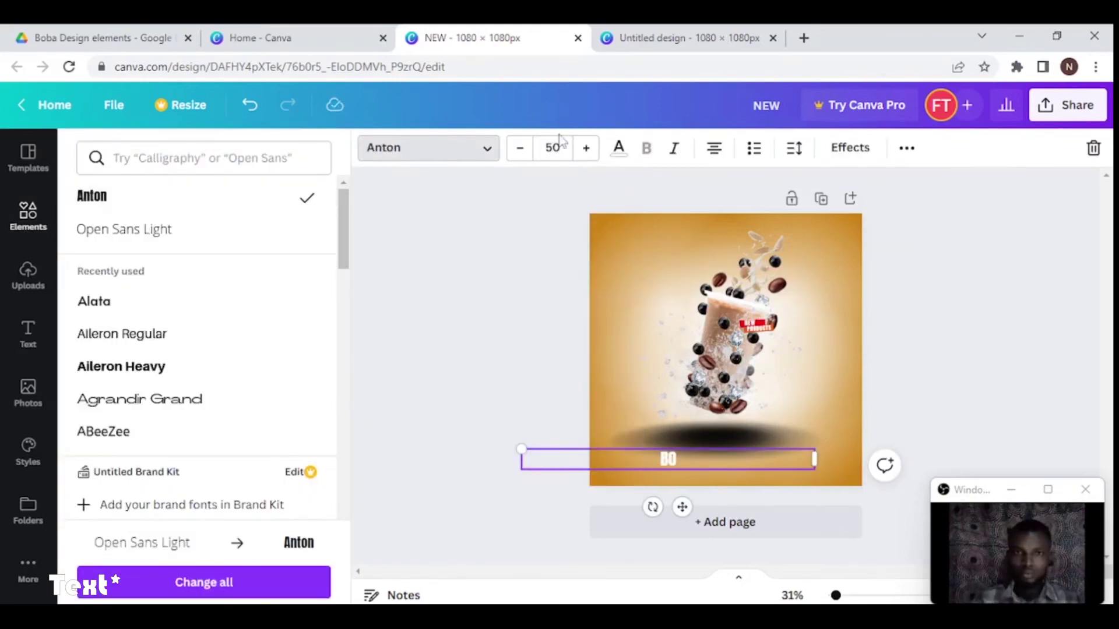
{"action": "left_click_drag", "start_coordinate": [814, 463], "coordinate": [757, 489]}
{"action": "type", "text": "LEAGUE"}
{"action": "left_click", "coordinate": [131, 262]}
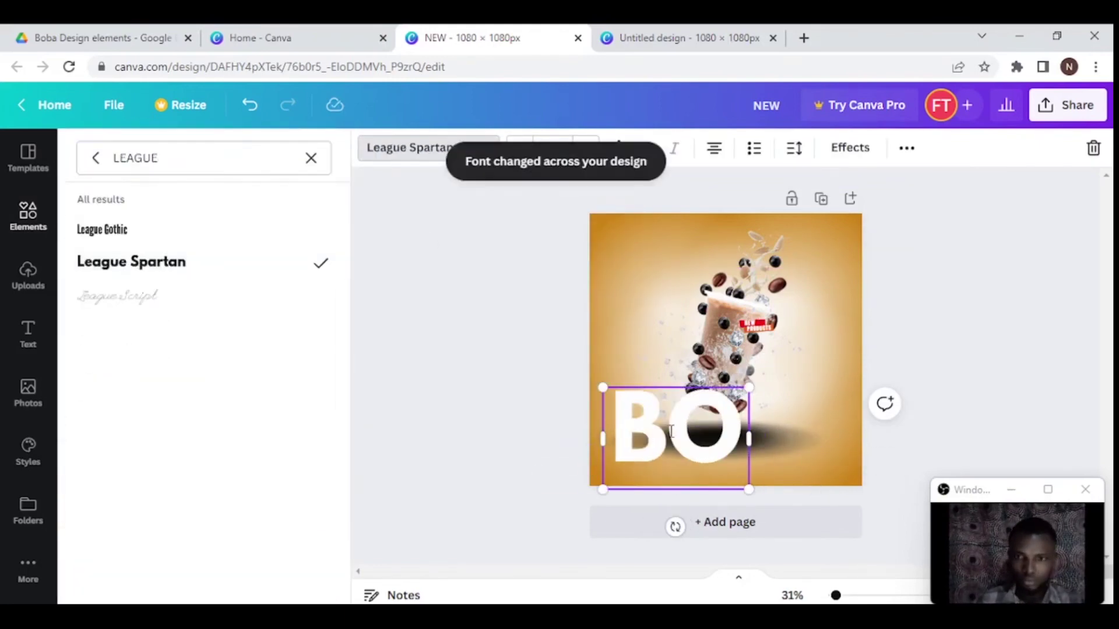
{"action": "left_click_drag", "start_coordinate": [675, 443], "coordinate": [672, 359]}
{"action": "left_click_drag", "start_coordinate": [598, 406], "coordinate": [631, 380]}
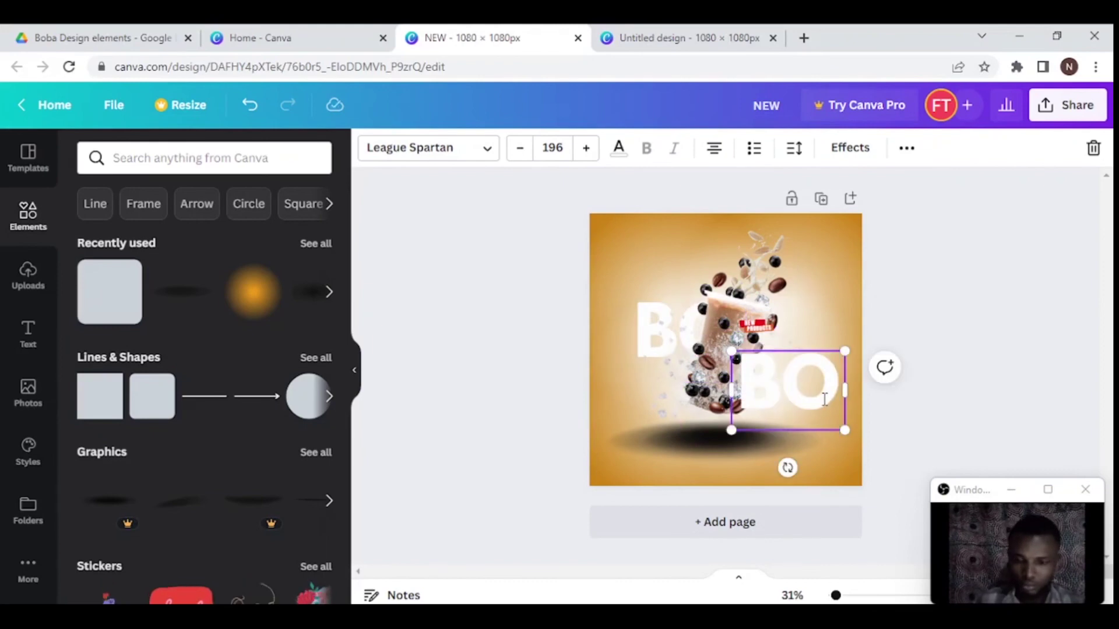
- Add the BA text at the lower right and sort out the cup and glow layering
{"action": "left_click", "coordinate": [823, 351]}
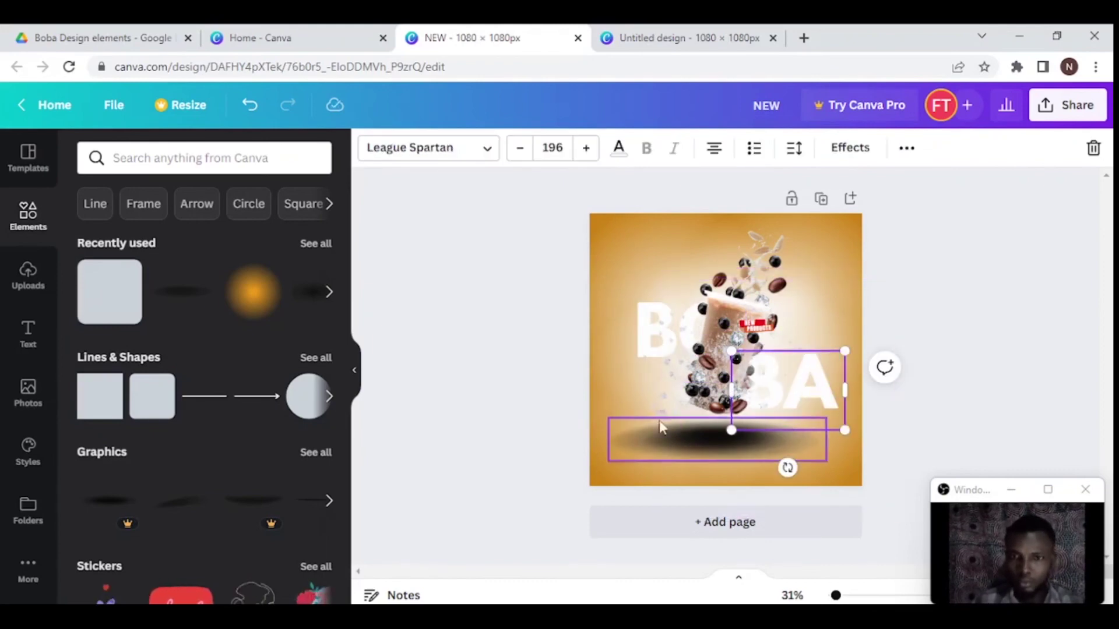
{"action": "left_click", "coordinate": [824, 320]}
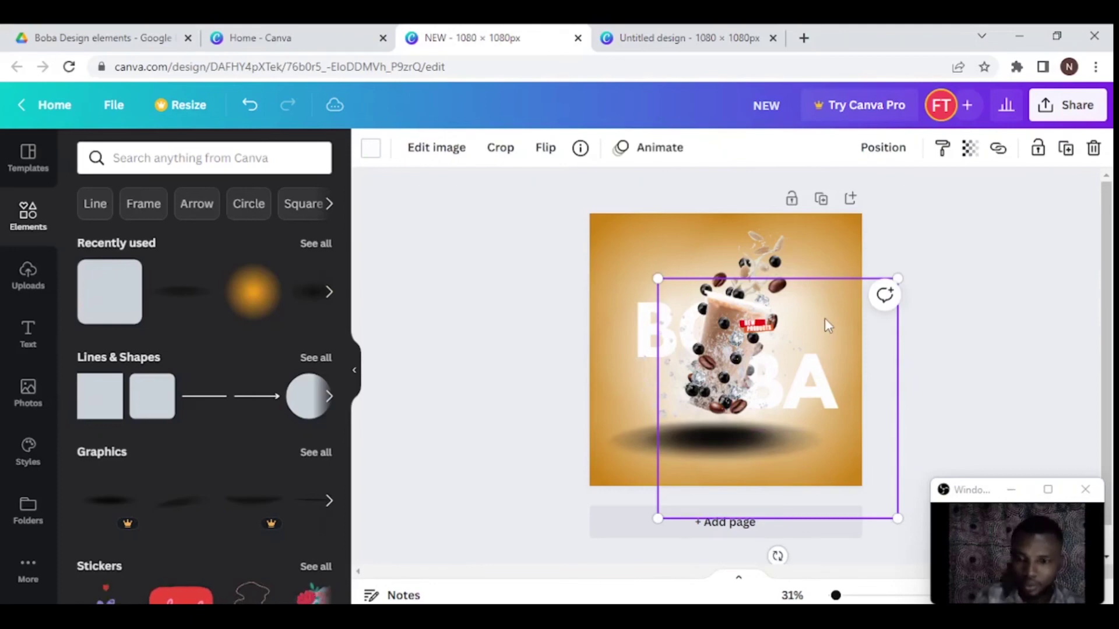
{"action": "left_click", "coordinate": [824, 319]}
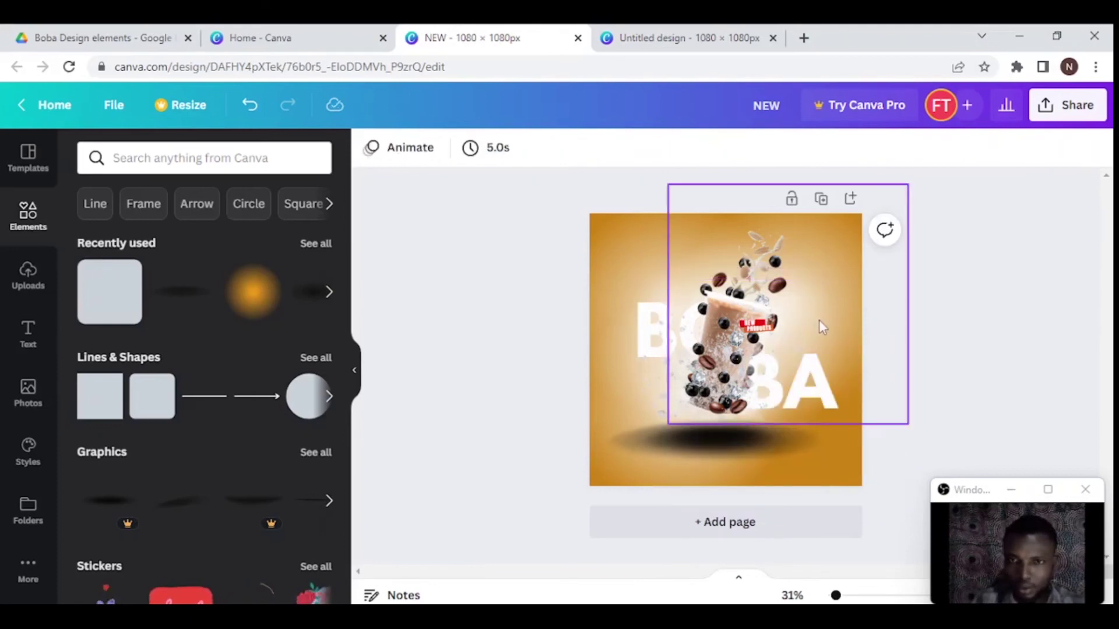
{"action": "left_click", "coordinate": [819, 321]}
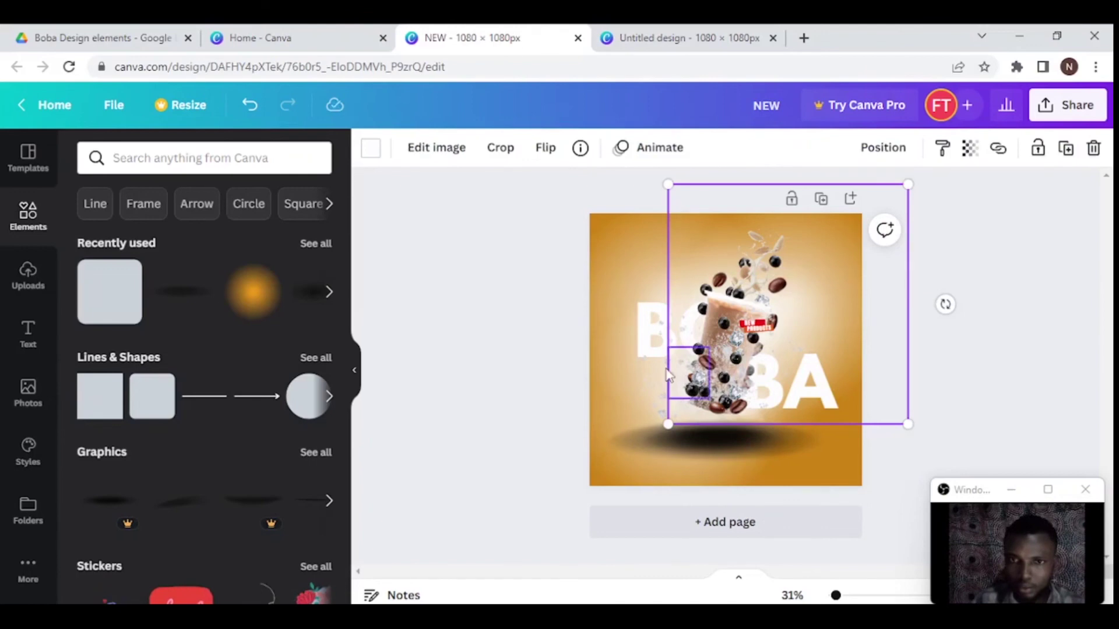
{"action": "left_click", "coordinate": [610, 403]}
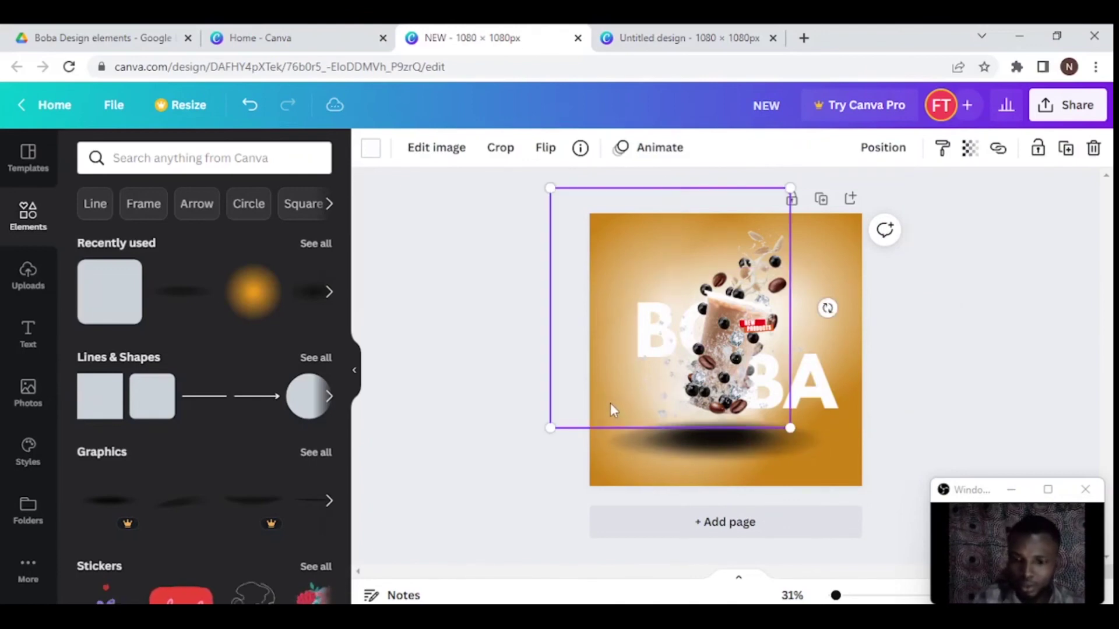
{"action": "key", "text": "Escape"}
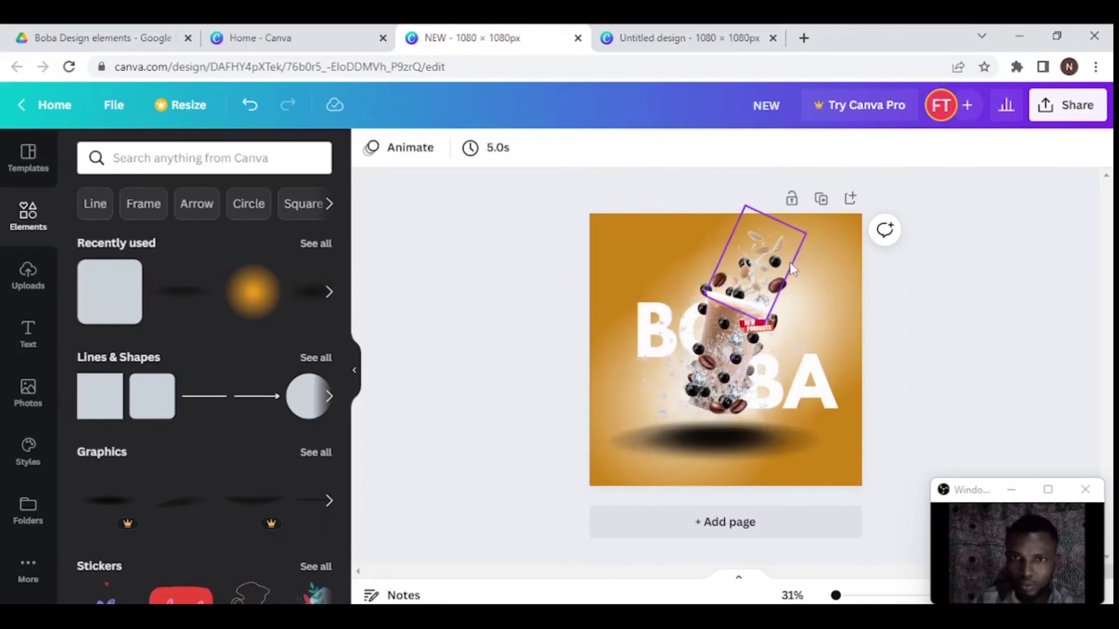
{"action": "left_click", "coordinate": [824, 294]}
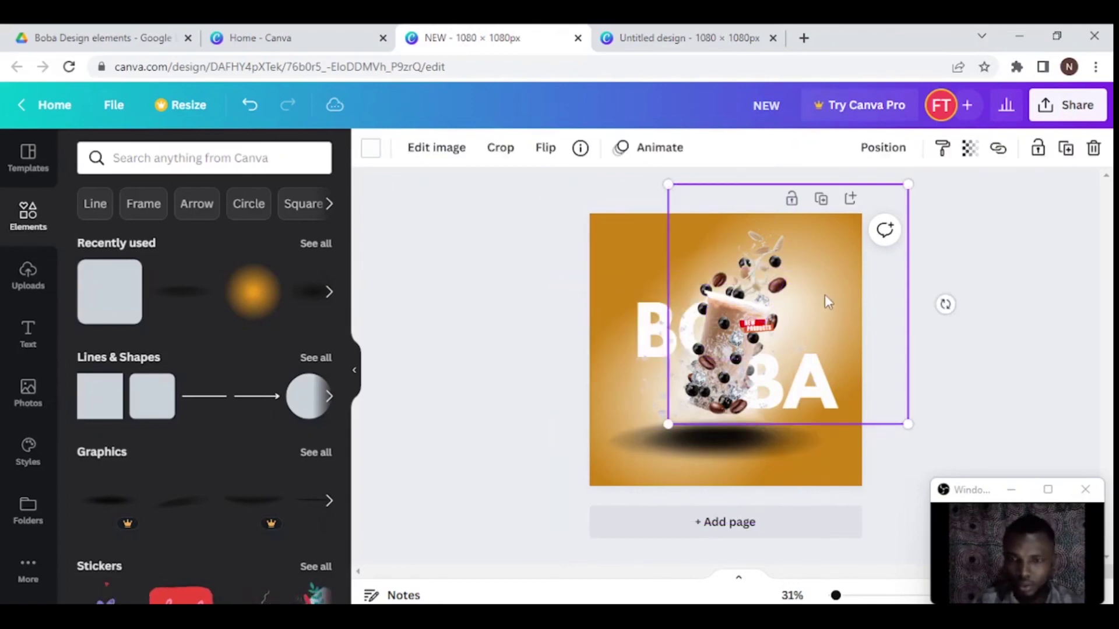
{"action": "left_click", "coordinate": [824, 294]}
{"action": "left_click", "coordinate": [823, 295]}
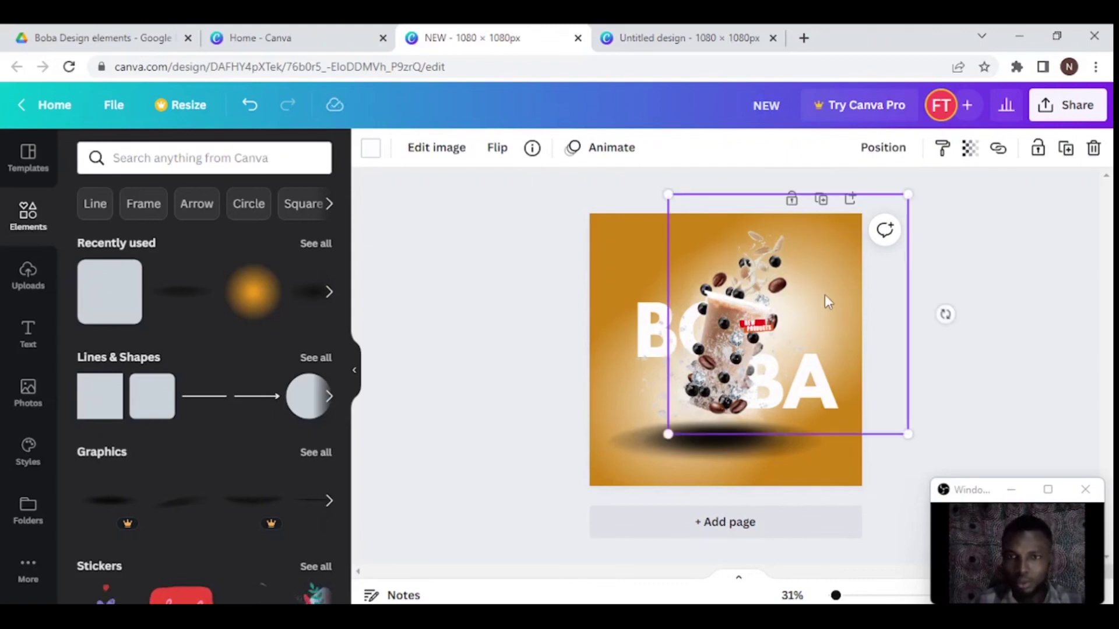
{"action": "left_click", "coordinate": [824, 295]}
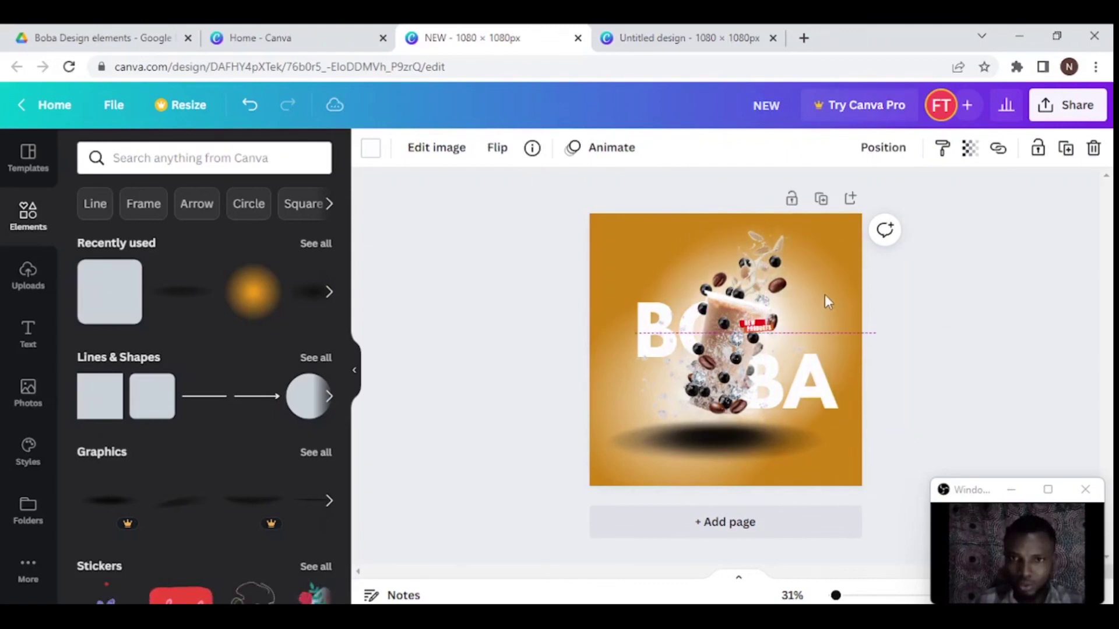
{"action": "left_click", "coordinate": [825, 296]}
{"action": "left_click", "coordinate": [825, 296]}
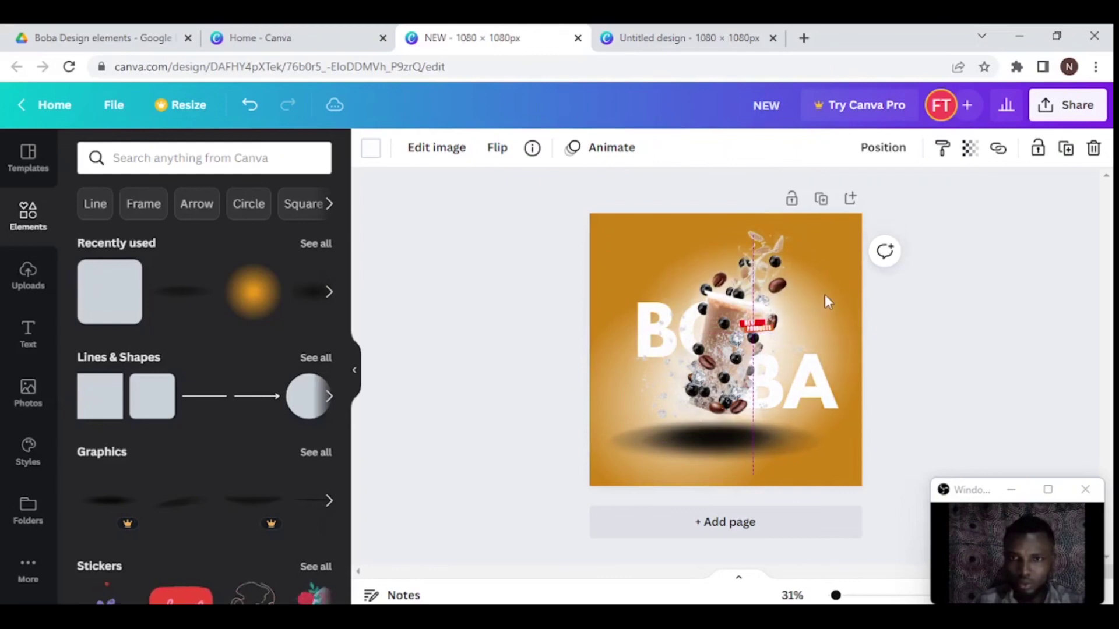
- Reposition the glow behind the cup and shrink a text copy into a Coffee label above BO
{"action": "left_click", "coordinate": [970, 148]}
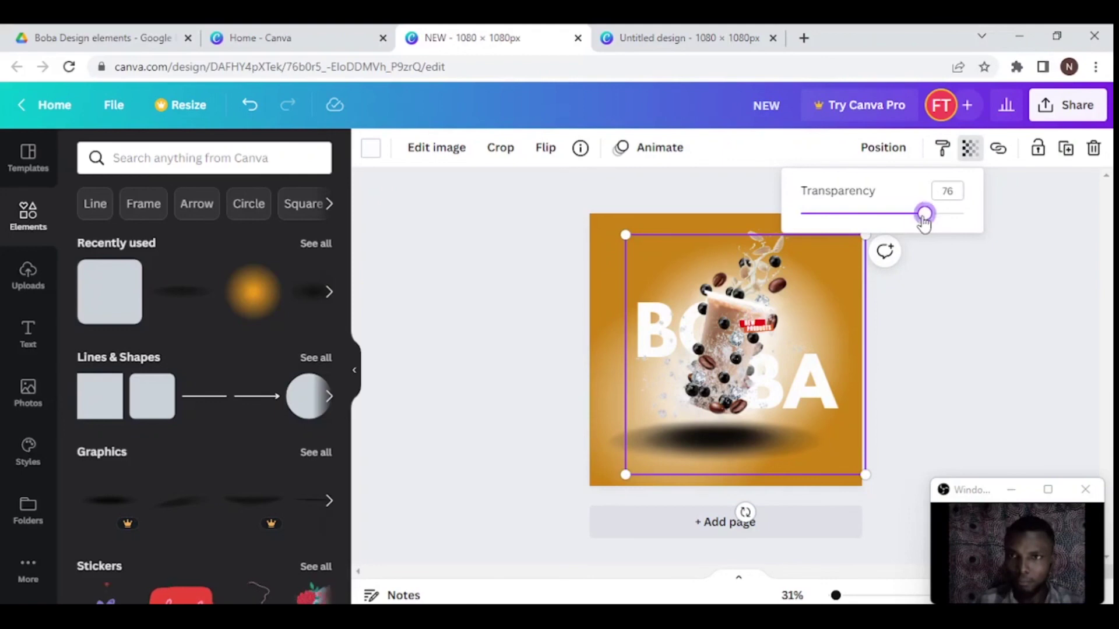
{"action": "left_click_drag", "start_coordinate": [845, 267], "coordinate": [687, 344]}
{"action": "left_click", "coordinate": [948, 289]}
{"action": "left_click", "coordinate": [810, 396]}
{"action": "left_click_drag", "start_coordinate": [724, 424], "coordinate": [697, 305]}
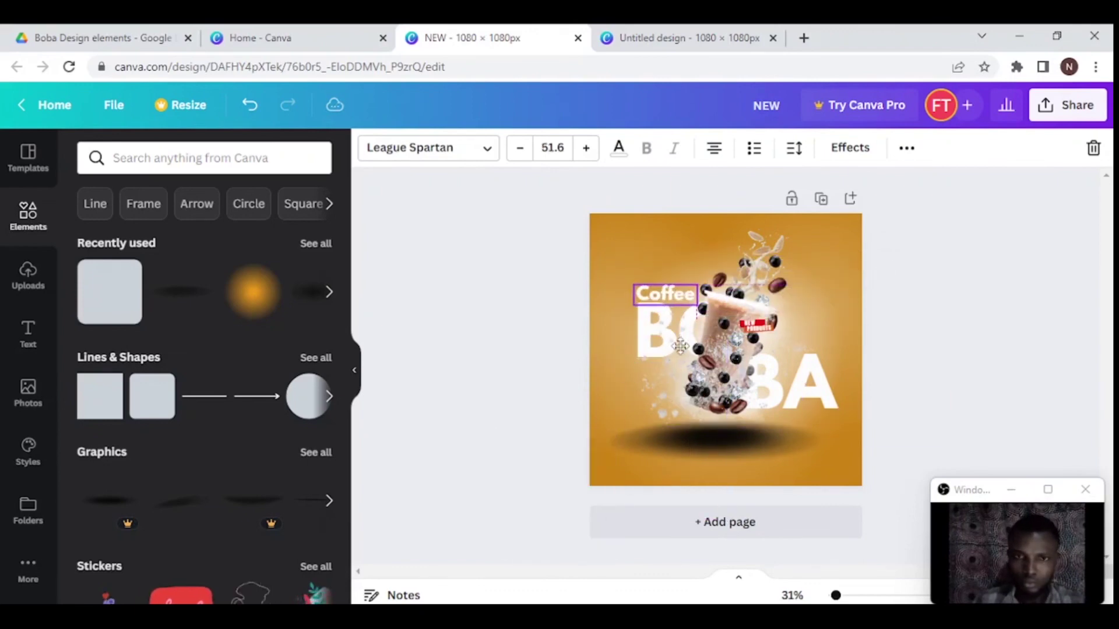
- Copy the Coffee label below BO as a three-line 'Boba Brown Sugar Almond Brulee' description
{"action": "left_click", "coordinate": [679, 346]}
{"action": "left_click", "coordinate": [664, 293]}
{"action": "left_click", "coordinate": [646, 338]}
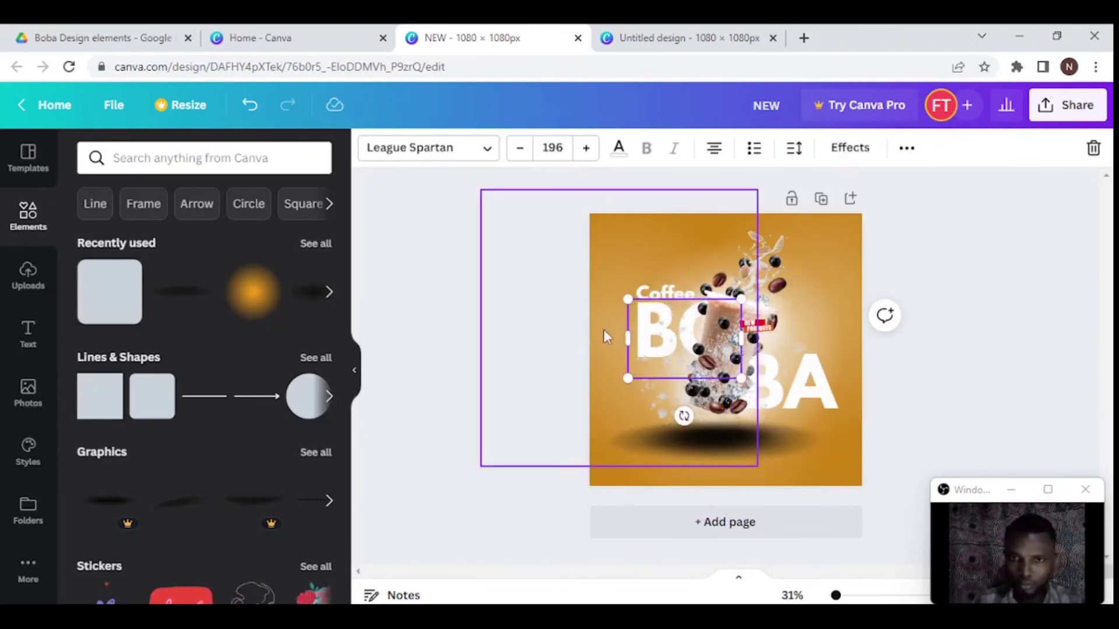
{"action": "left_click", "coordinate": [655, 293]}
{"action": "left_click_drag", "start_coordinate": [656, 294], "coordinate": [662, 373]}
{"action": "type", "text": "Boba Brown Sugar Almond Brulee"}
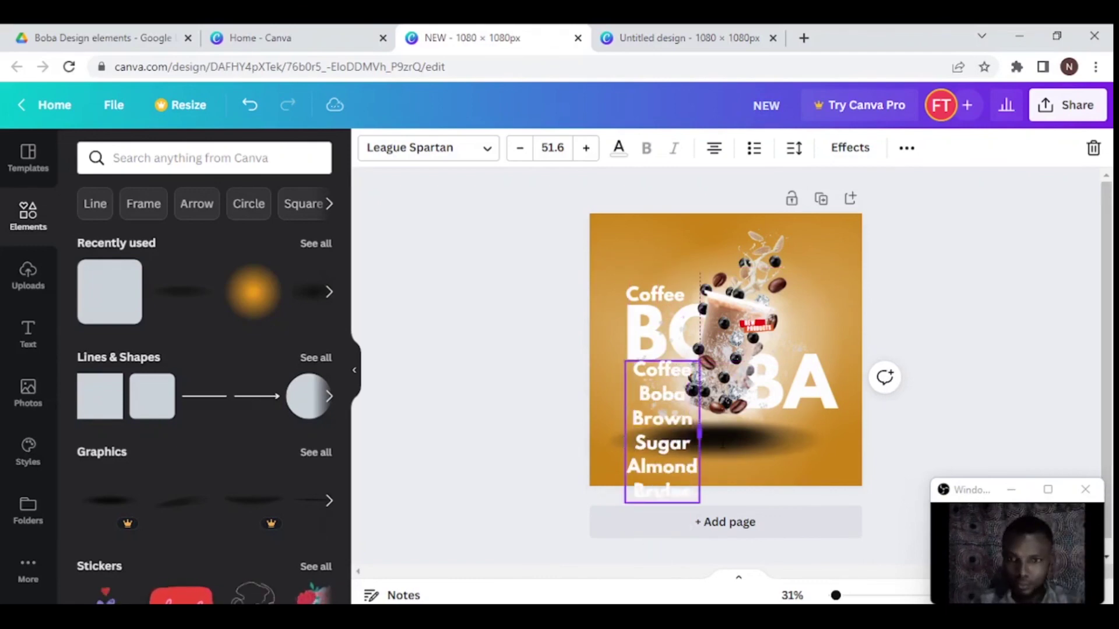
{"action": "left_click_drag", "start_coordinate": [699, 499], "coordinate": [739, 400]}
{"action": "scroll", "coordinate": [676, 378], "scroll_direction": "up", "scroll_amount": 5}
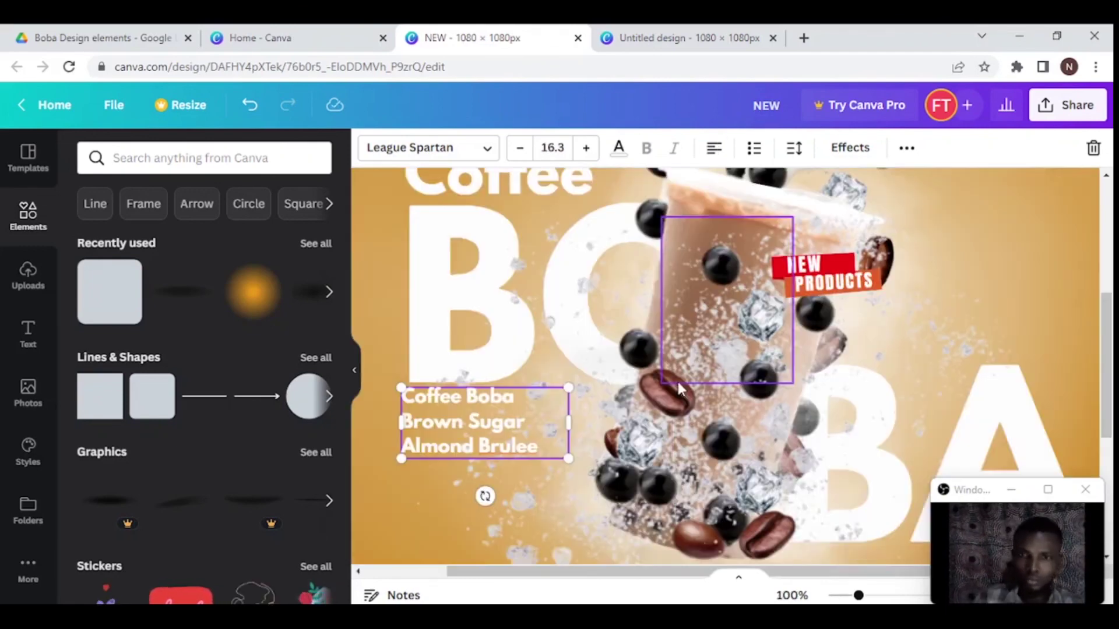
{"action": "scroll", "coordinate": [418, 320], "scroll_direction": "right", "scroll_amount": 2}
{"action": "scroll", "coordinate": [524, 350], "scroll_direction": "down", "scroll_amount": 2}
{"action": "left_click_drag", "start_coordinate": [647, 382], "coordinate": [624, 382]}
{"action": "left_click", "coordinate": [537, 393]}
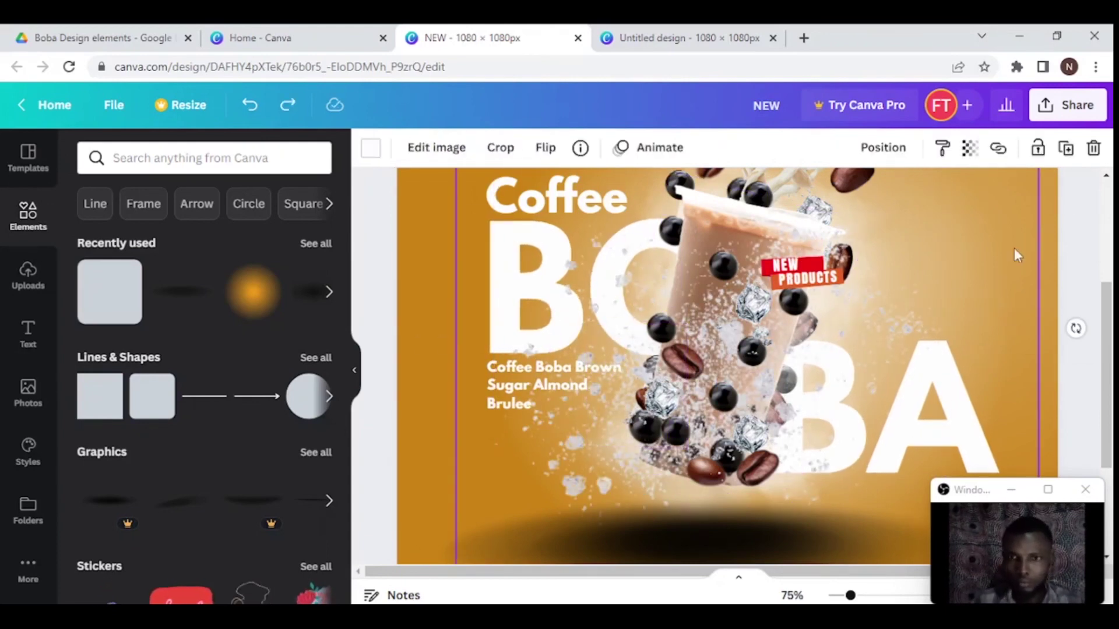
- Colour the description text pale pink
{"action": "left_click", "coordinate": [553, 367]}
{"action": "left_click", "coordinate": [619, 147]}
{"action": "left_click", "coordinate": [94, 205]}
{"action": "left_click", "coordinate": [109, 247]}
- Duplicate the description below BA and replace its text with the phone number
{"action": "key", "text": "ctrl+d"}
{"action": "left_click_drag", "start_coordinate": [554, 346], "coordinate": [933, 446]}
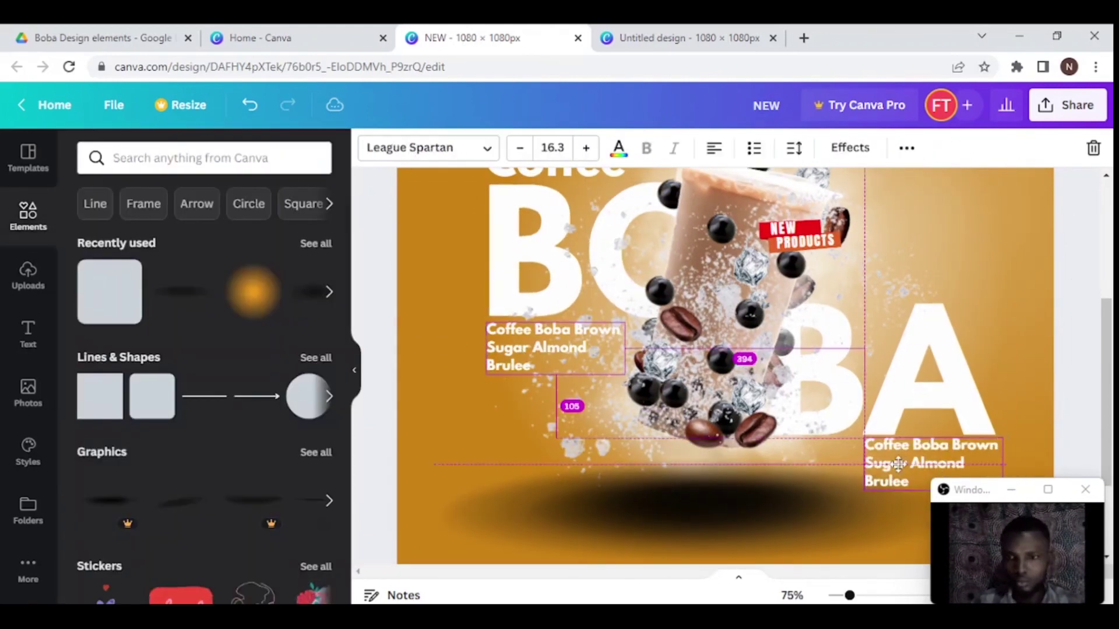
{"action": "double_click", "coordinate": [932, 445]}
{"action": "key", "text": "ctrl+a"}
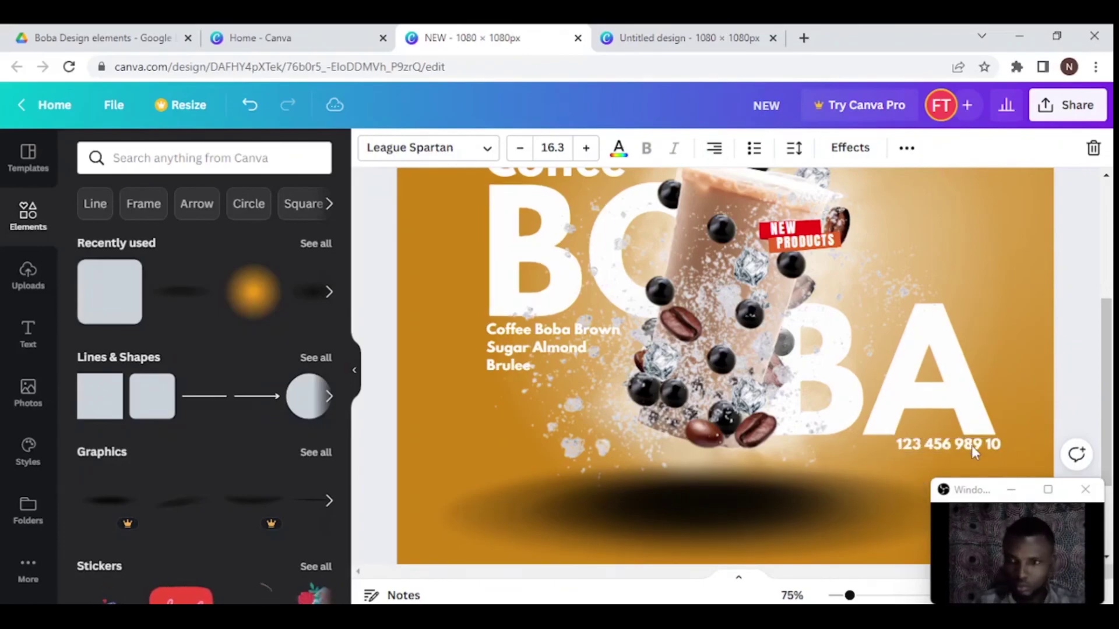